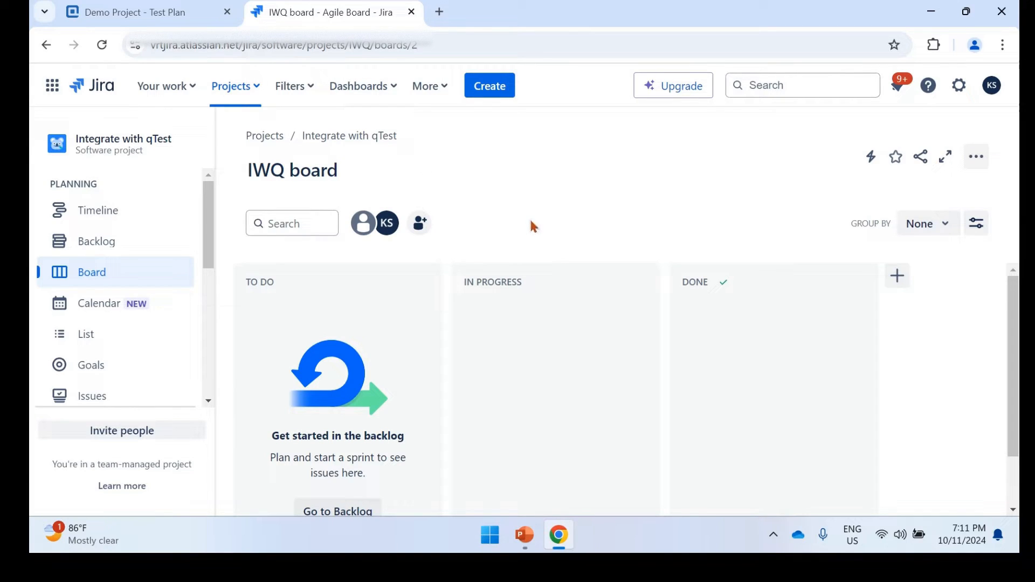
# Step: Switch to qTest Manager and open the qTest Integration Chrome extension link in the browser plugin resources
pyautogui.click(178, 11)
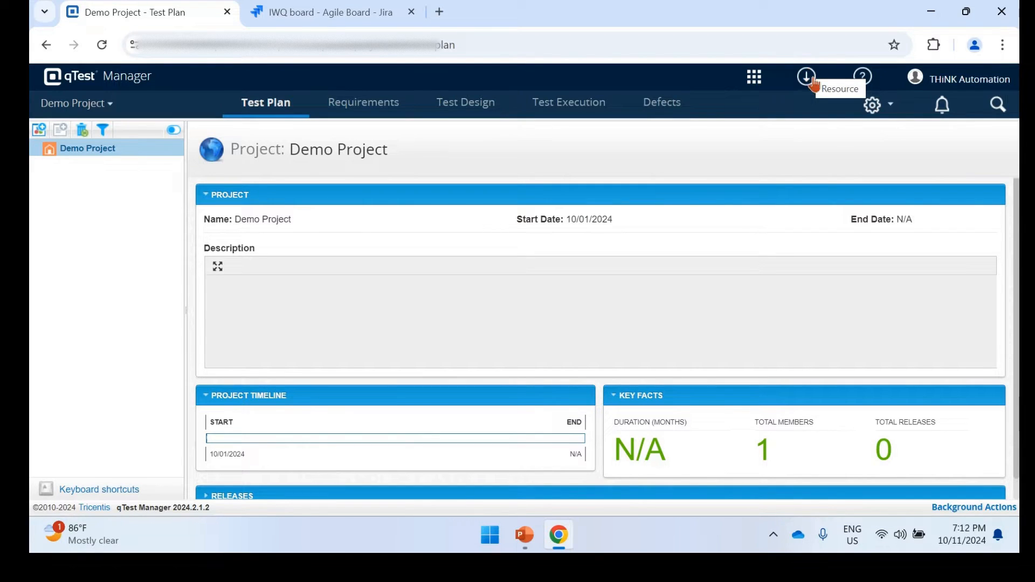
pyautogui.click(807, 76)
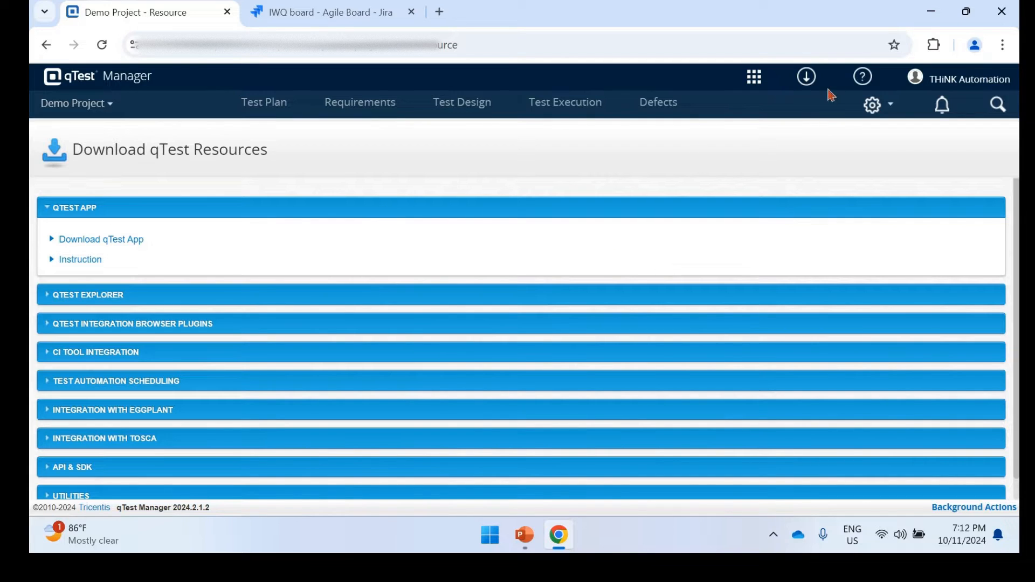
pyautogui.click(186, 326)
pyautogui.scroll(-1, 317, 358)
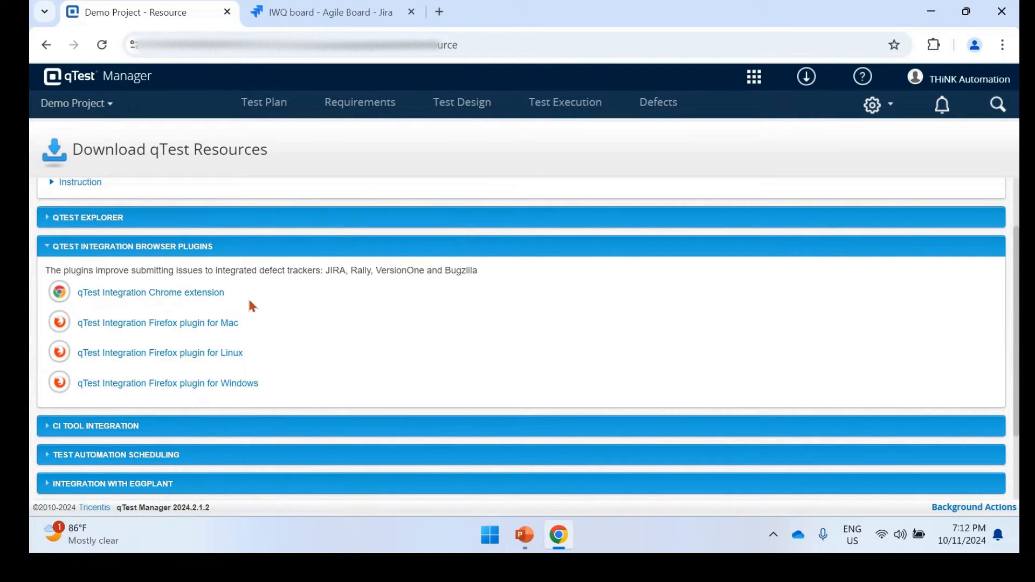
pyautogui.click(198, 294)
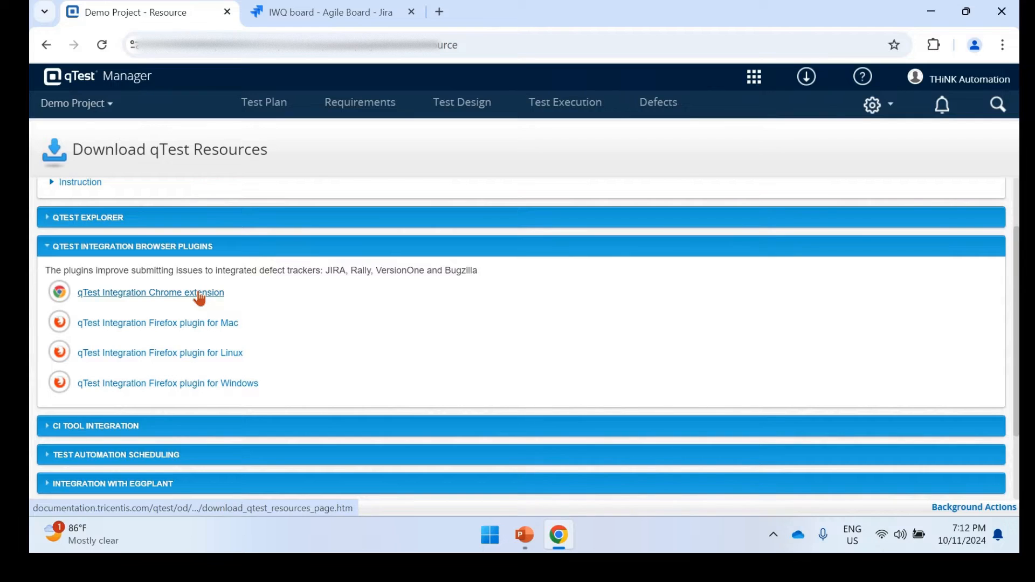
# Step: View the Chrome Web Store page of the plug-in for Google Chrome or Microsoft Edge from the qTest documentation, and close it
pyautogui.scroll(-7, 484, 311)
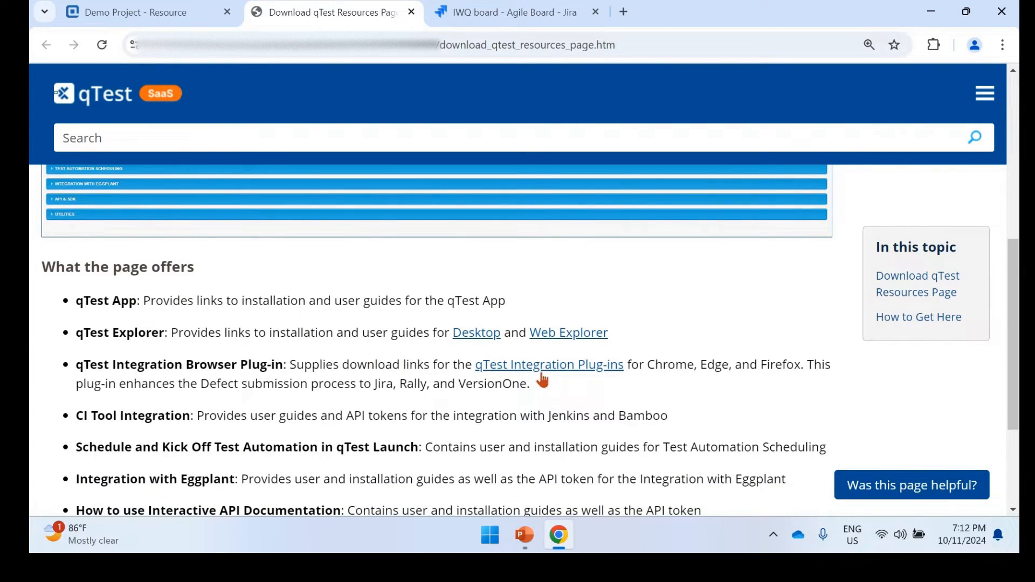
pyautogui.click(547, 370)
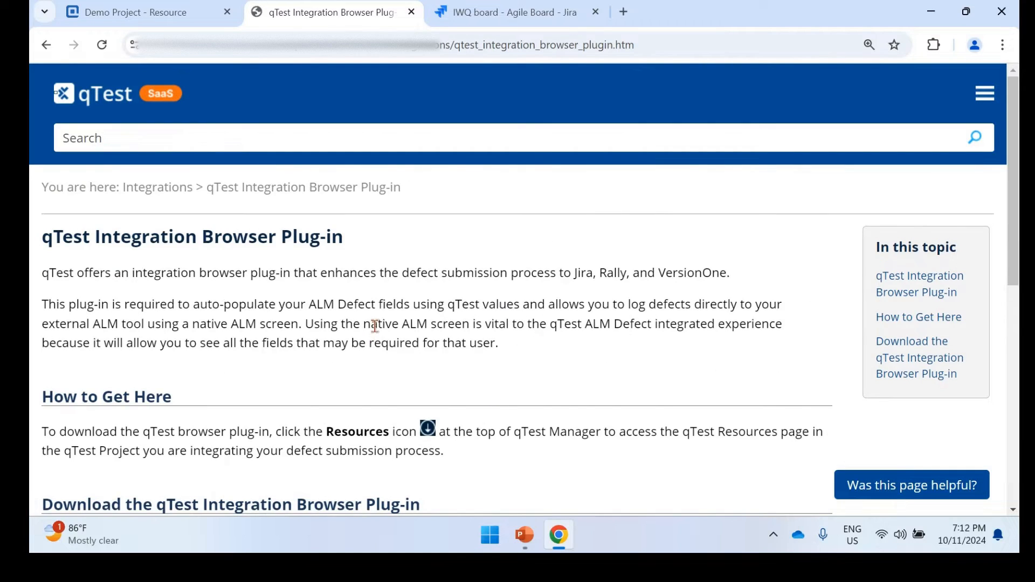
pyautogui.scroll(-4, 377, 324)
pyautogui.scroll(-4, 415, 331)
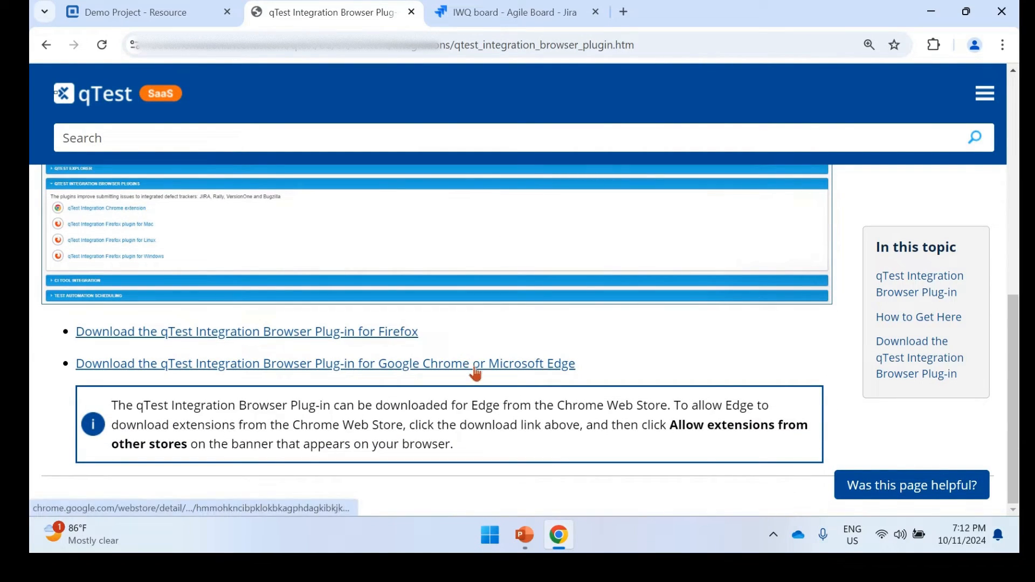
pyautogui.click(475, 367)
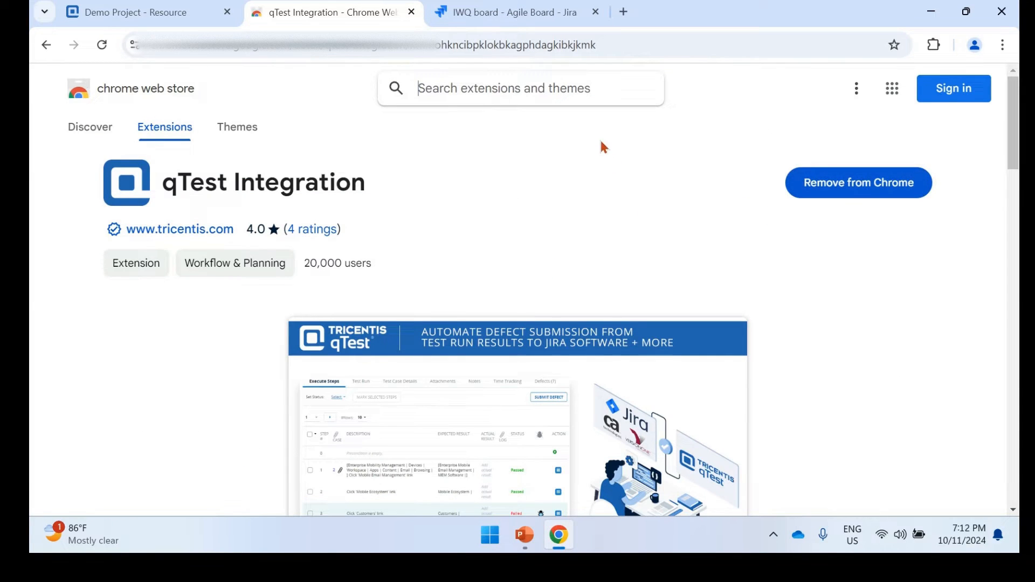
pyautogui.click(411, 15)
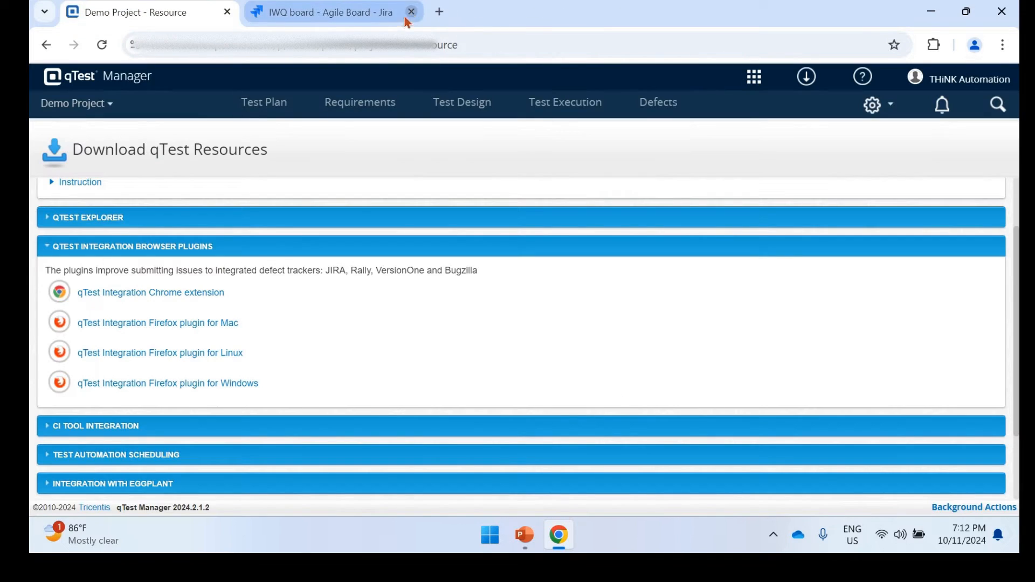
# Step: Switch to Jira and search the Marketplace apps for "qtest"
pyautogui.click(374, 15)
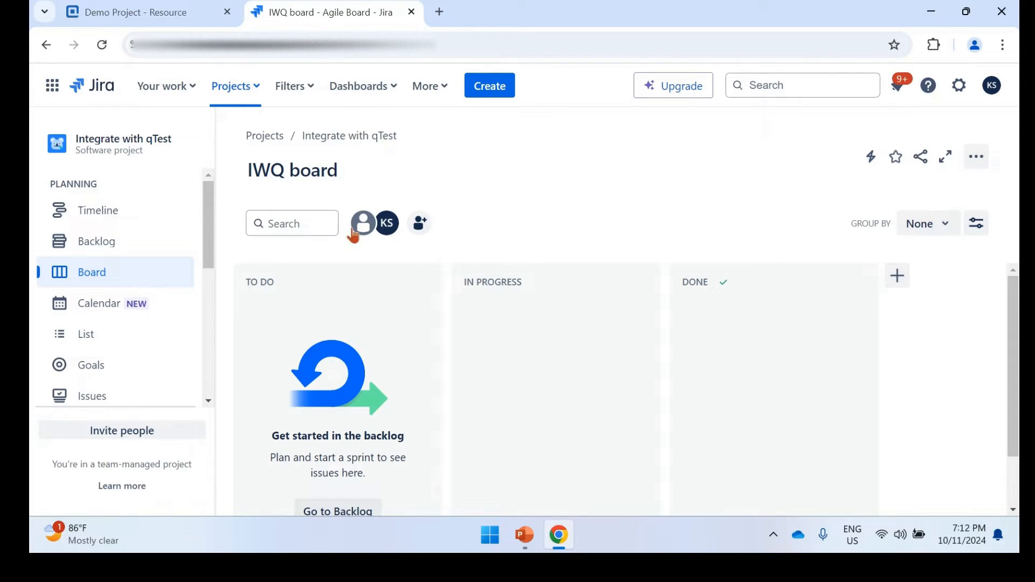
pyautogui.click(959, 89)
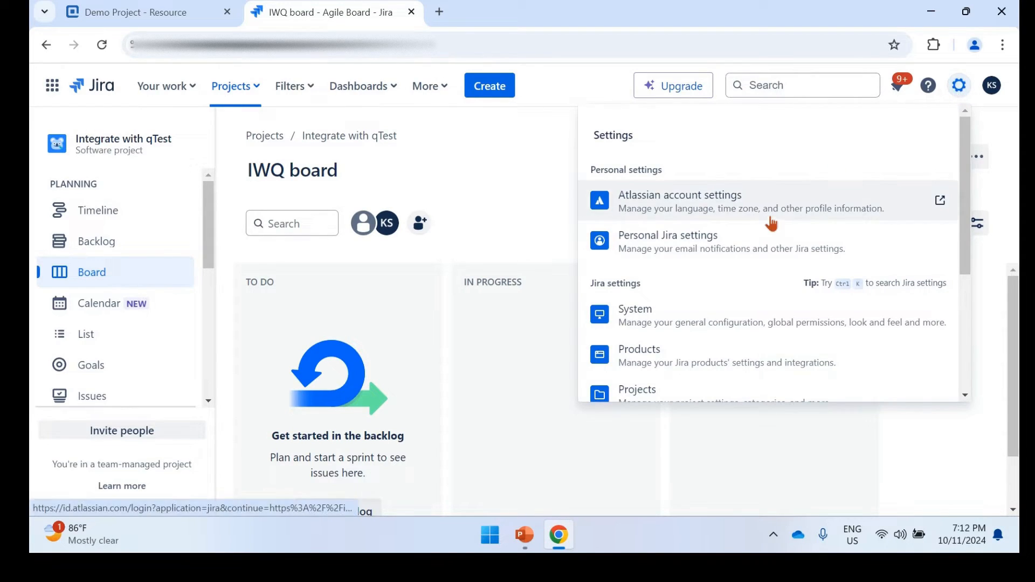
pyautogui.scroll(-1, 848, 177)
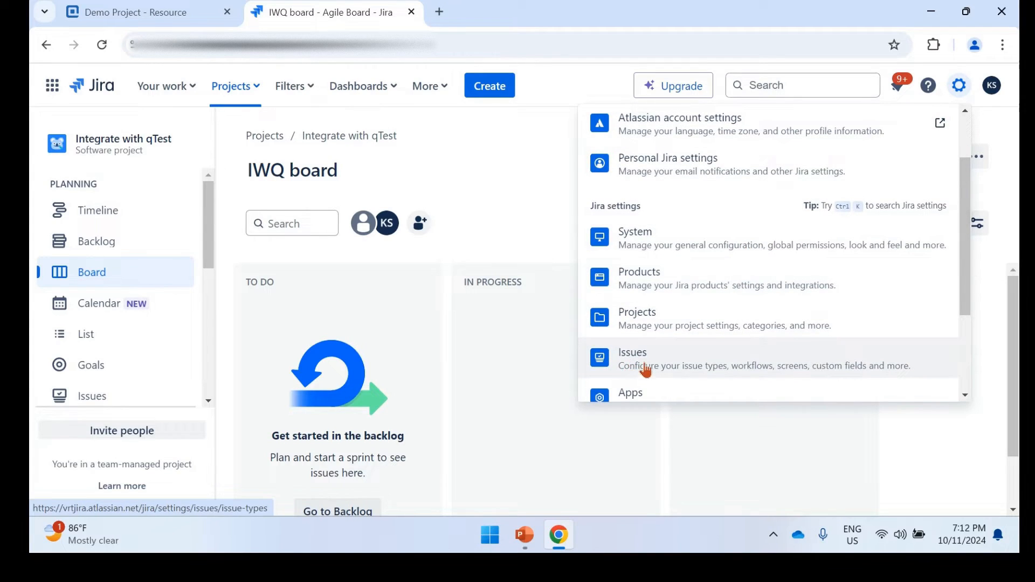
pyautogui.scroll(-1, 643, 363)
pyautogui.click(641, 322)
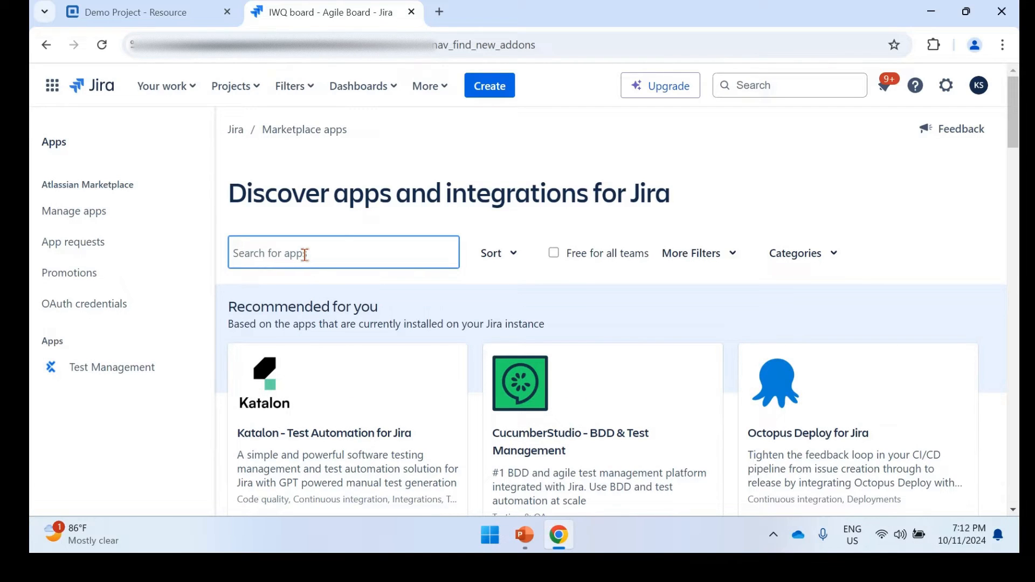
pyautogui.write('qtest')
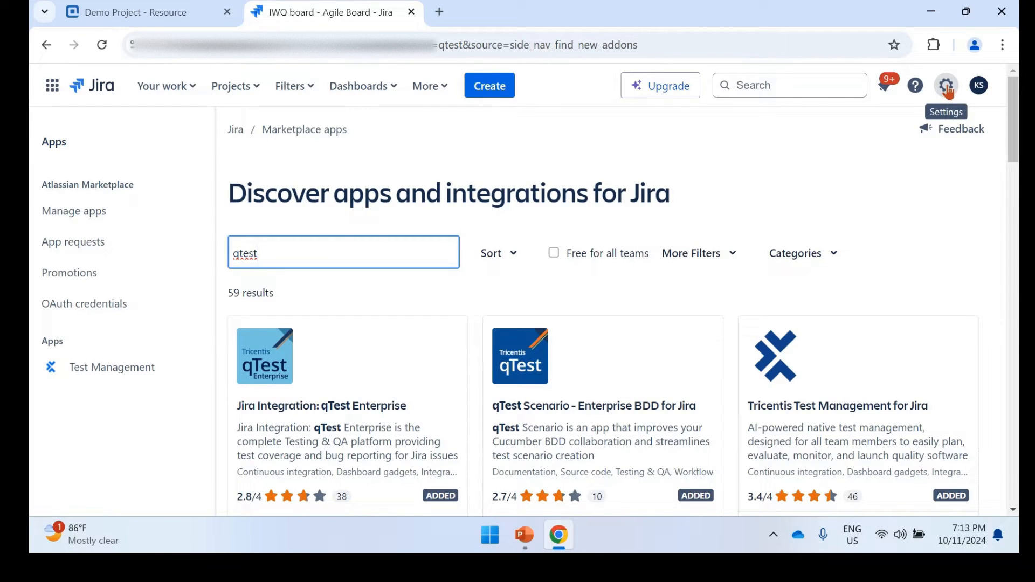
# Step: Switch to qTest Manager and open the Jira configuration in the project's integration settings
pyautogui.click(189, 17)
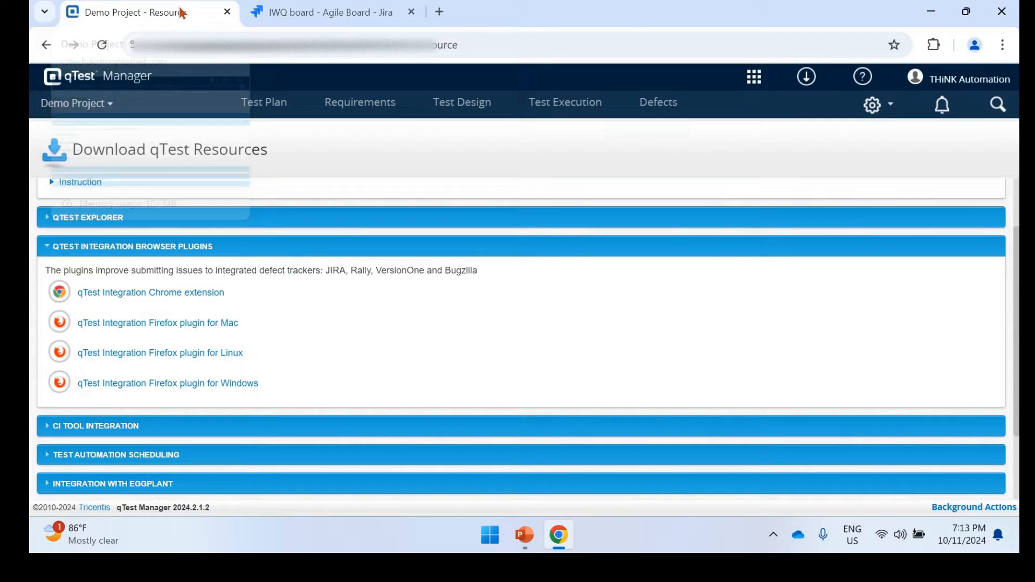
pyautogui.click(236, 174)
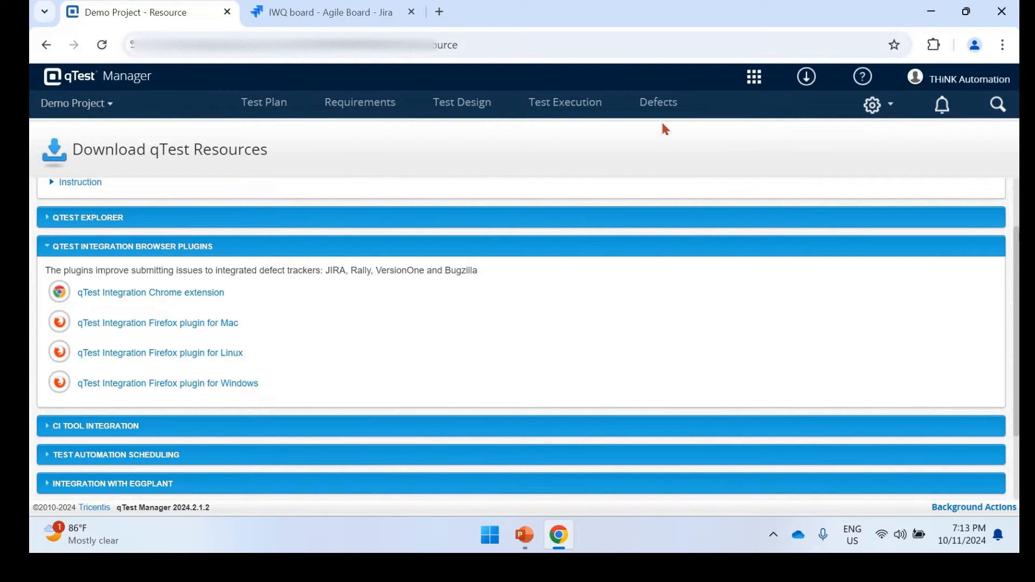
pyautogui.click(873, 108)
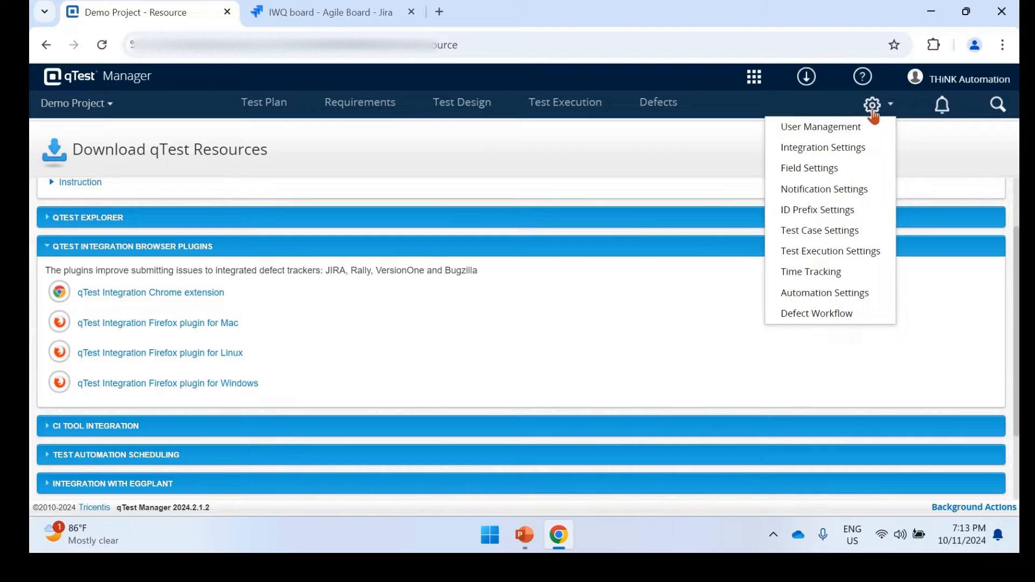
pyautogui.click(851, 149)
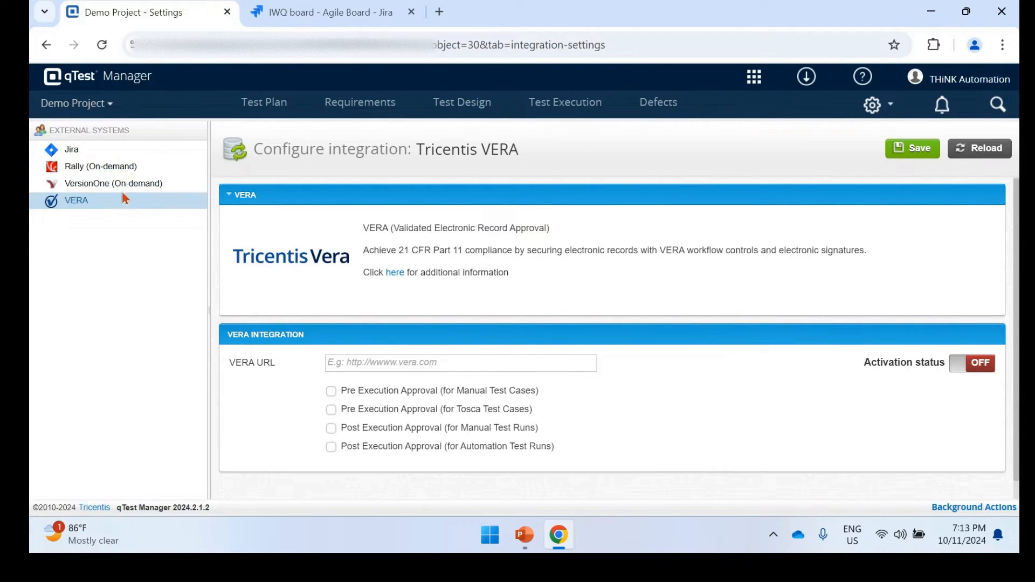
pyautogui.click(130, 153)
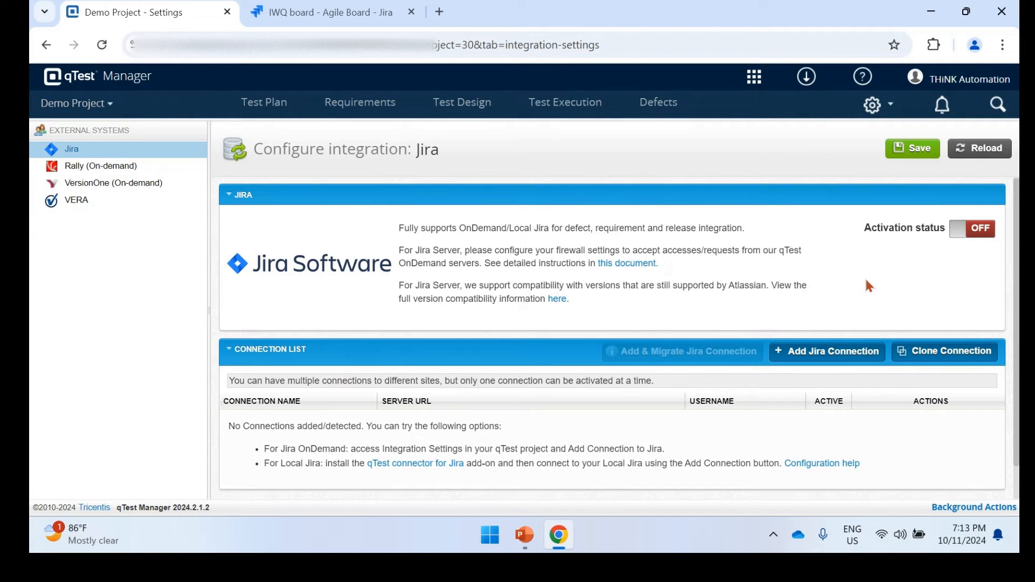
# Step: Start adding a Jira connection and name it "Jira Demo"
pyautogui.click(822, 359)
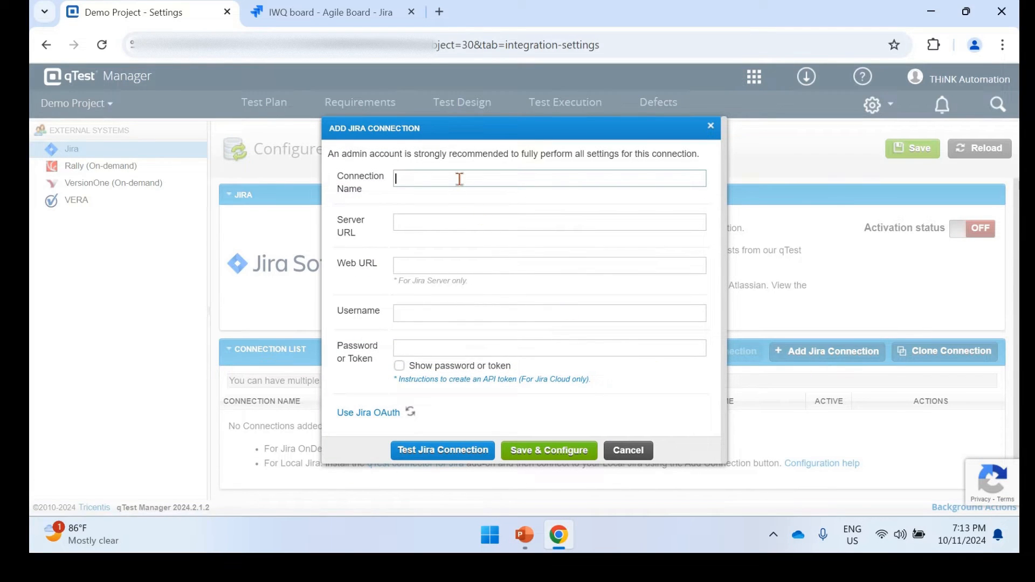
pyautogui.write('Jira Demo')
pyautogui.press('Tab')
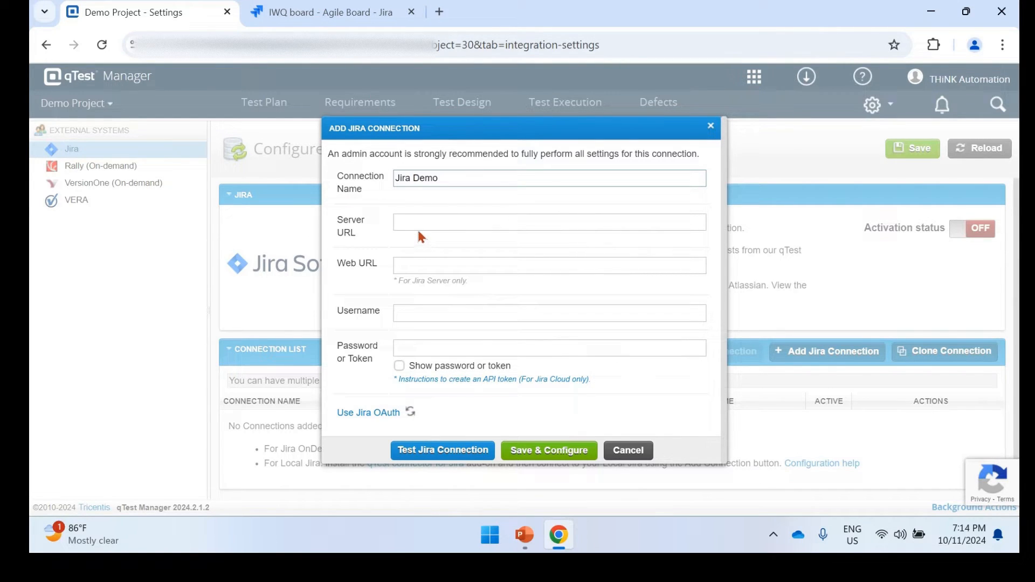
pyautogui.click(323, 12)
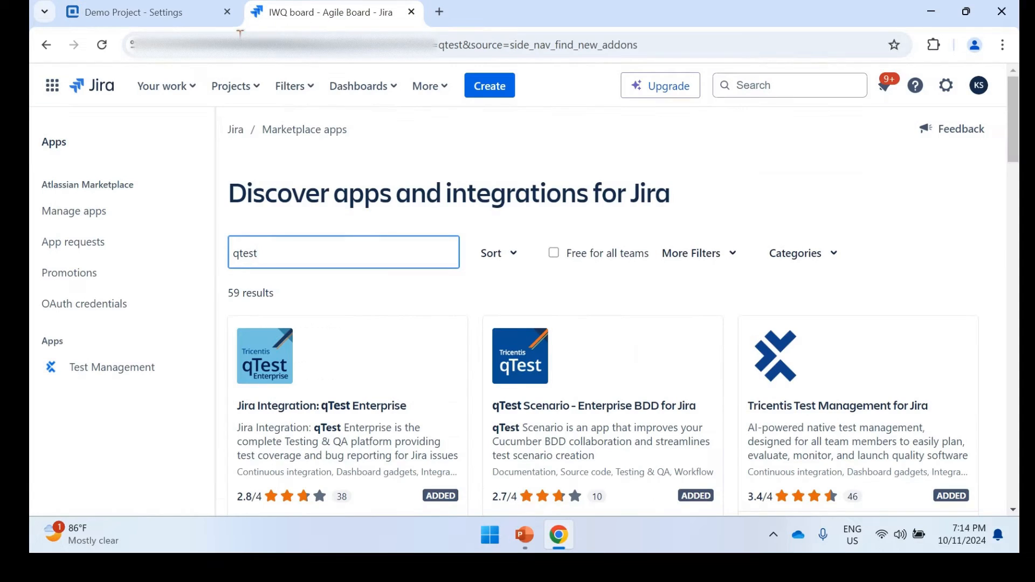
pyautogui.click(229, 54)
pyautogui.click(253, 54)
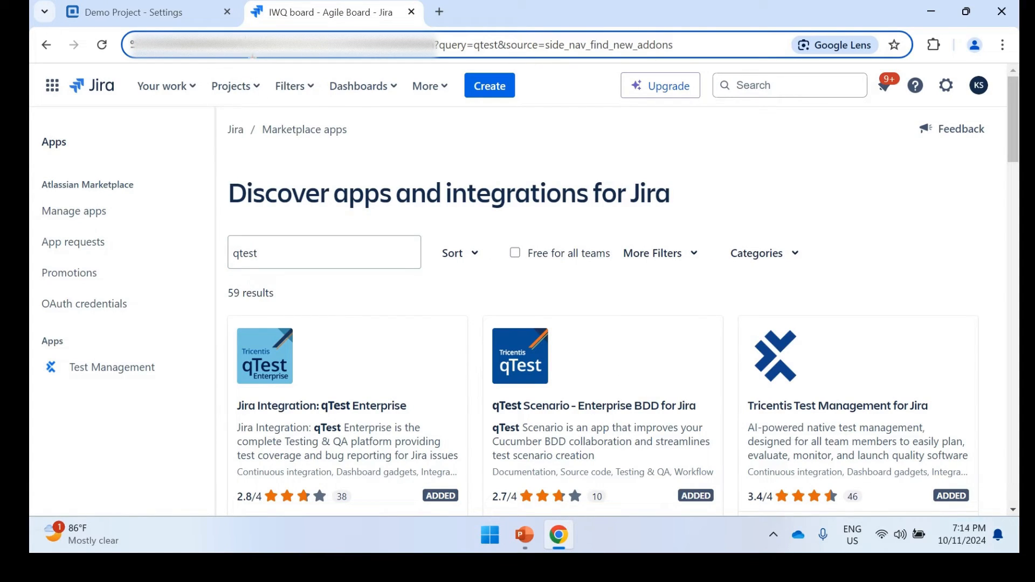
pyautogui.moveTo(275, 46); pyautogui.dragTo(116, 45)
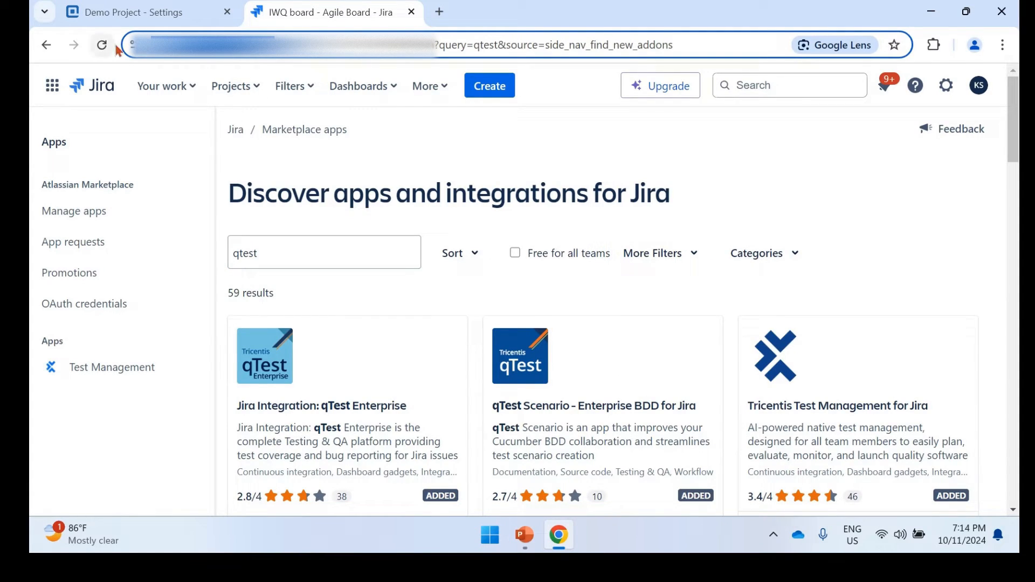
pyautogui.click(86, 12)
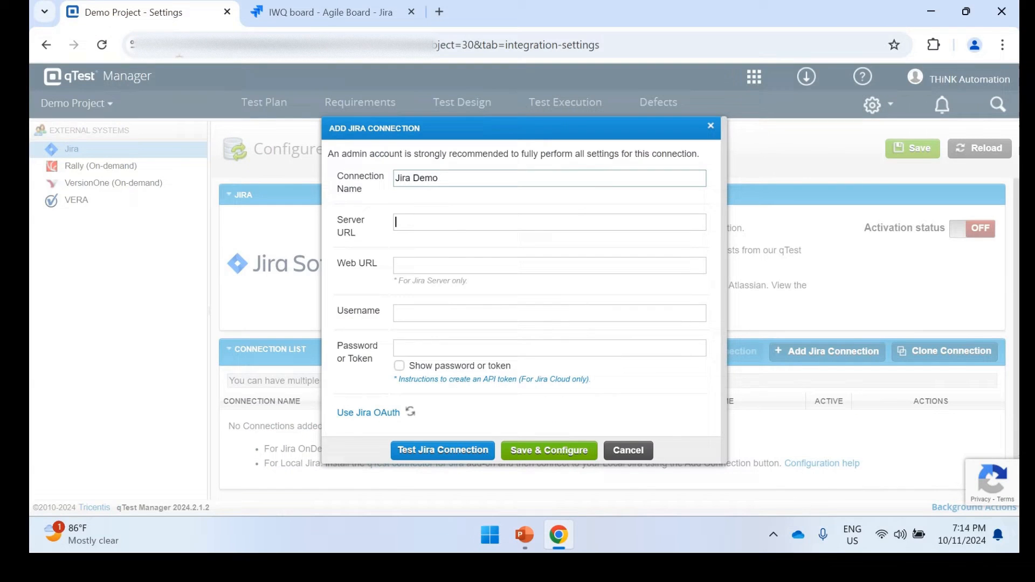
pyautogui.click(408, 221)
pyautogui.write('https://vrtjira.atlassian.net/')
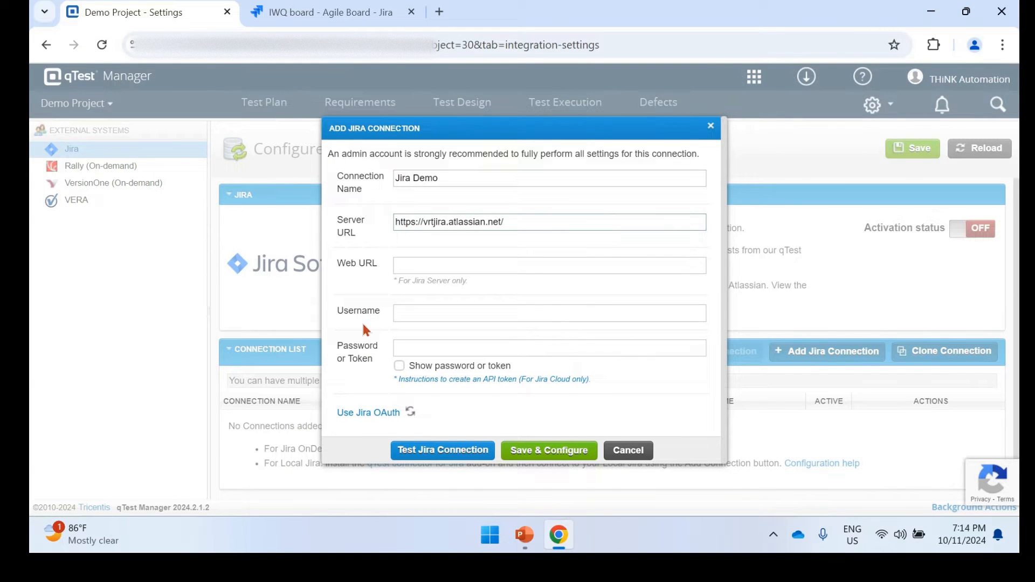
pyautogui.press('BackSpace')
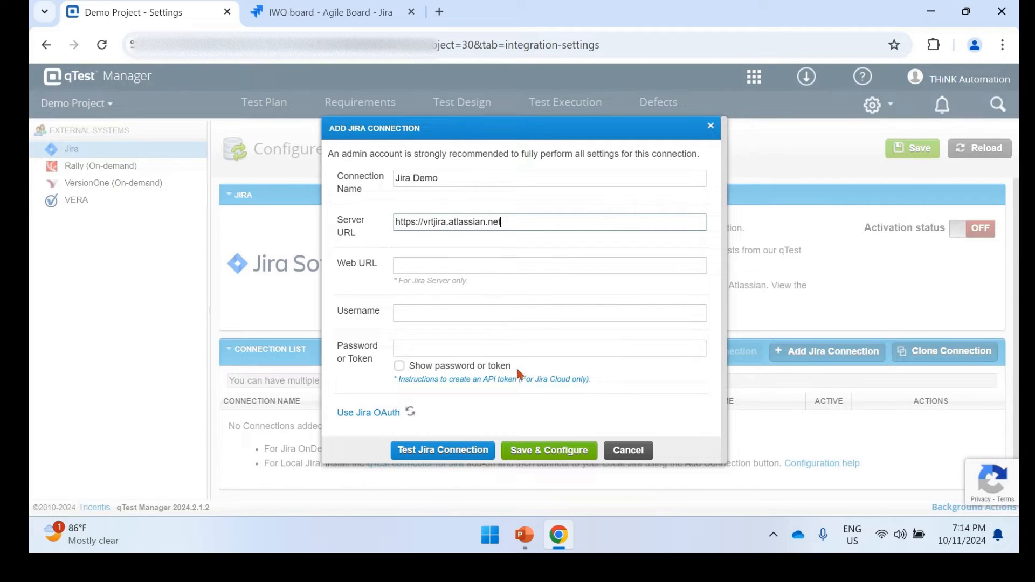
# Step: Switch to Jira, open the Atlassian account's security settings and find the API tokens section
pyautogui.click(339, 9)
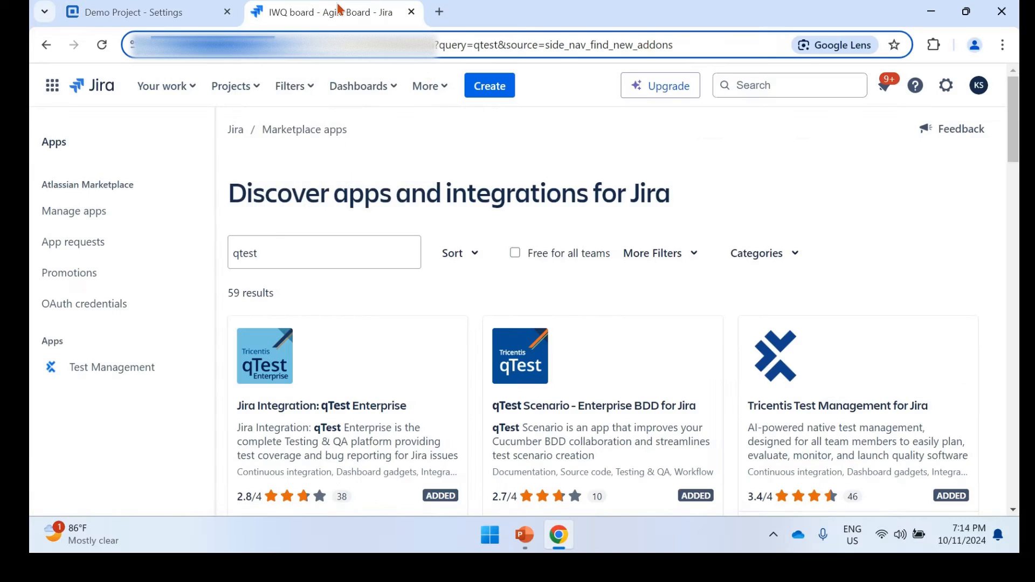
pyautogui.click(947, 85)
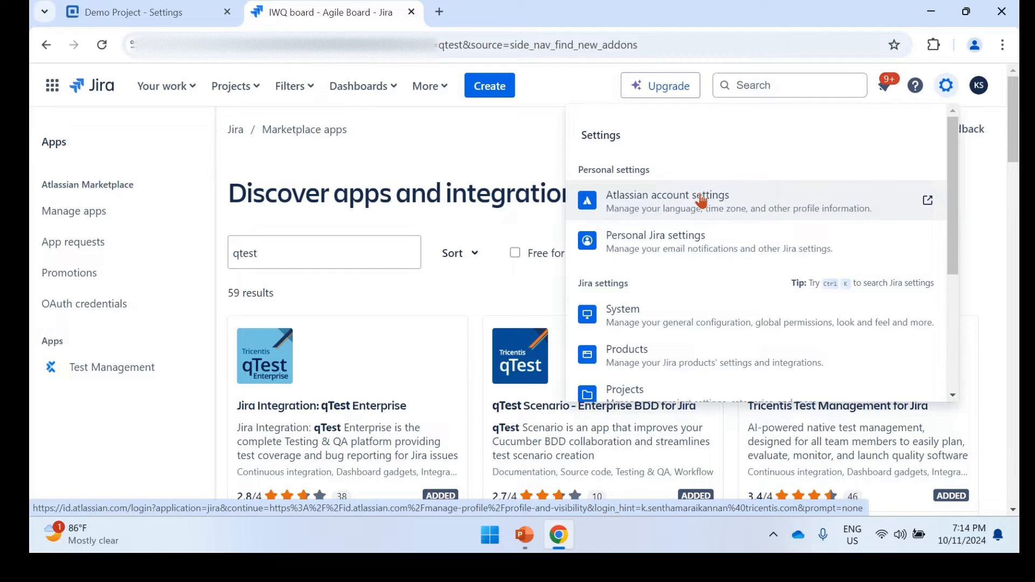
pyautogui.click(702, 201)
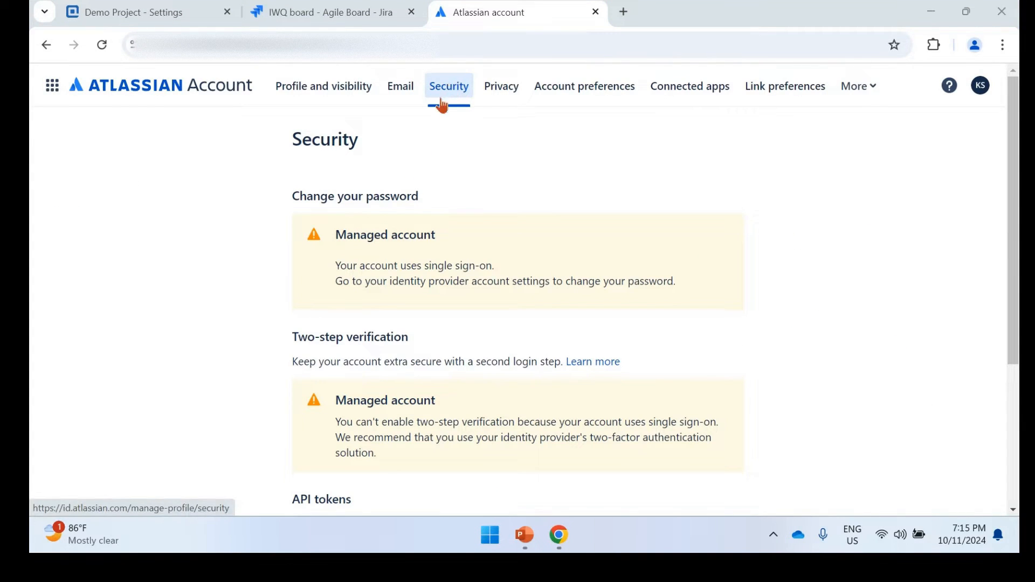
pyautogui.scroll(-4, 479, 336)
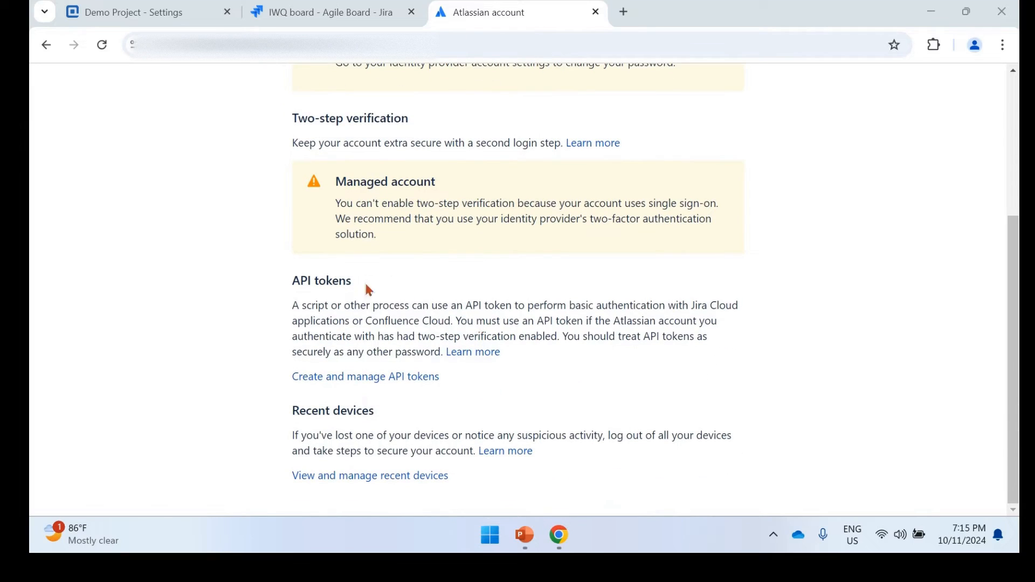
pyautogui.moveTo(293, 282); pyautogui.dragTo(318, 282)
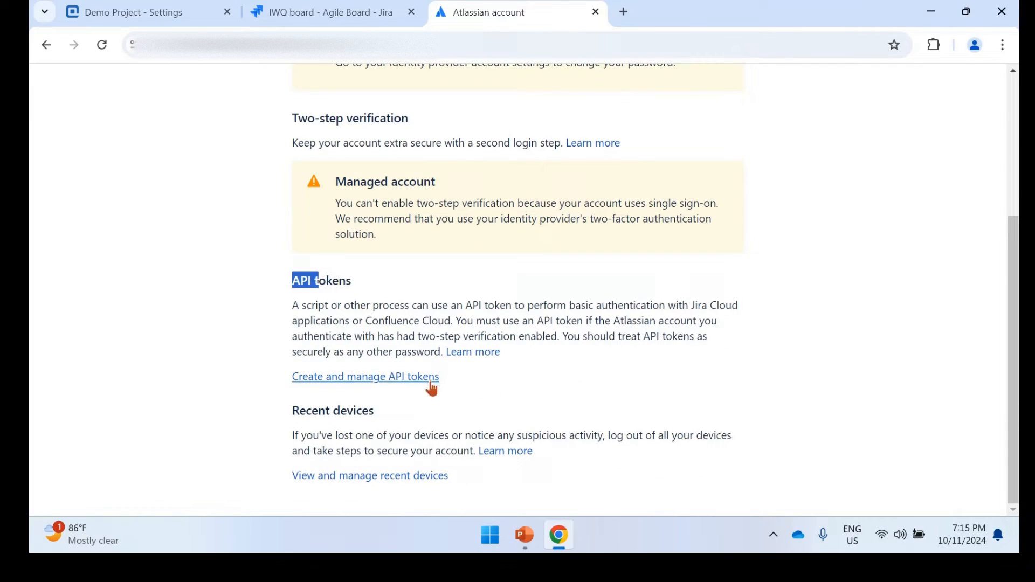
# Step: Create an Atlassian API token labelled "Demo", reveal it and copy it
pyautogui.click(394, 380)
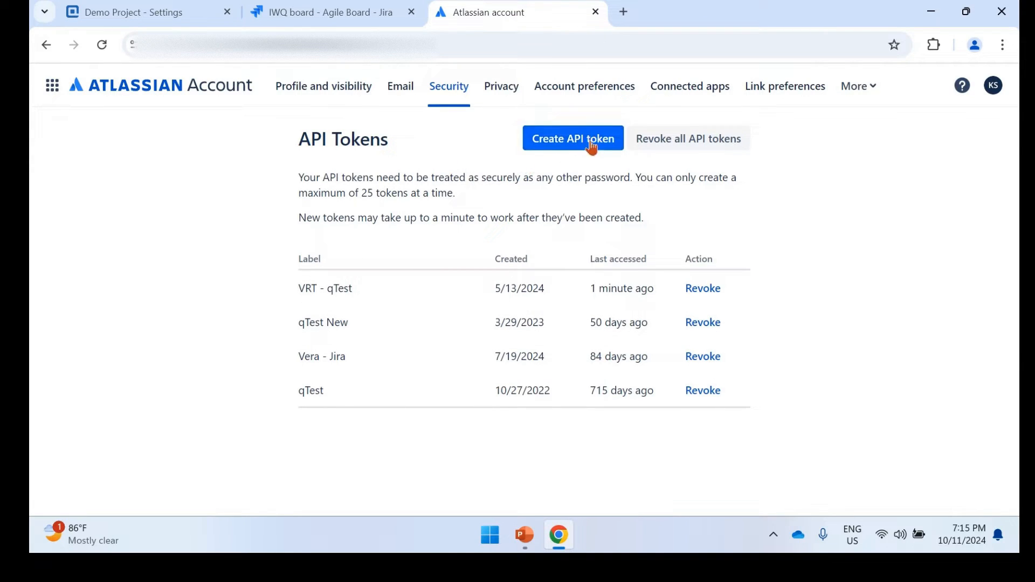
pyautogui.click(575, 137)
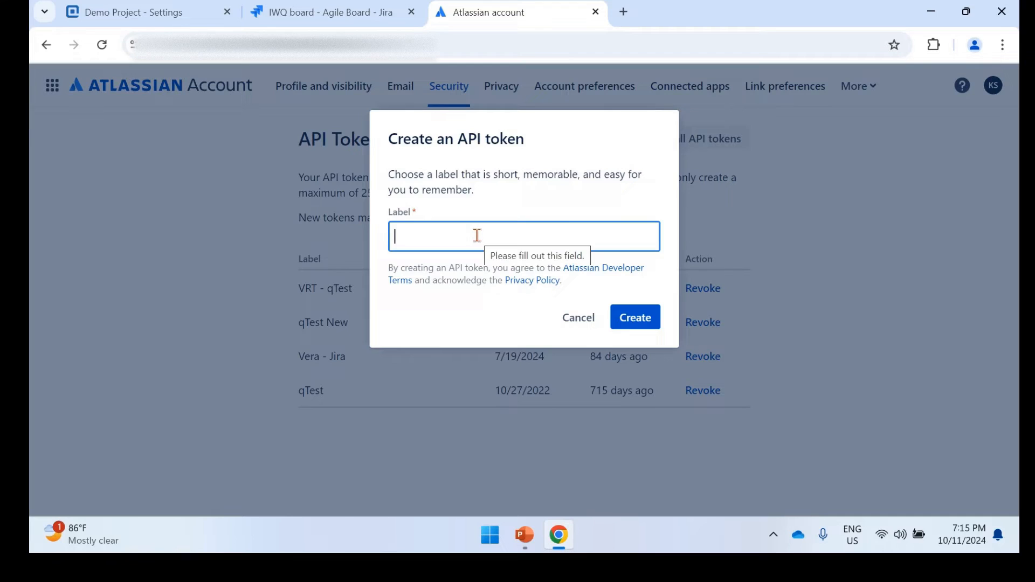
pyautogui.write('Demo')
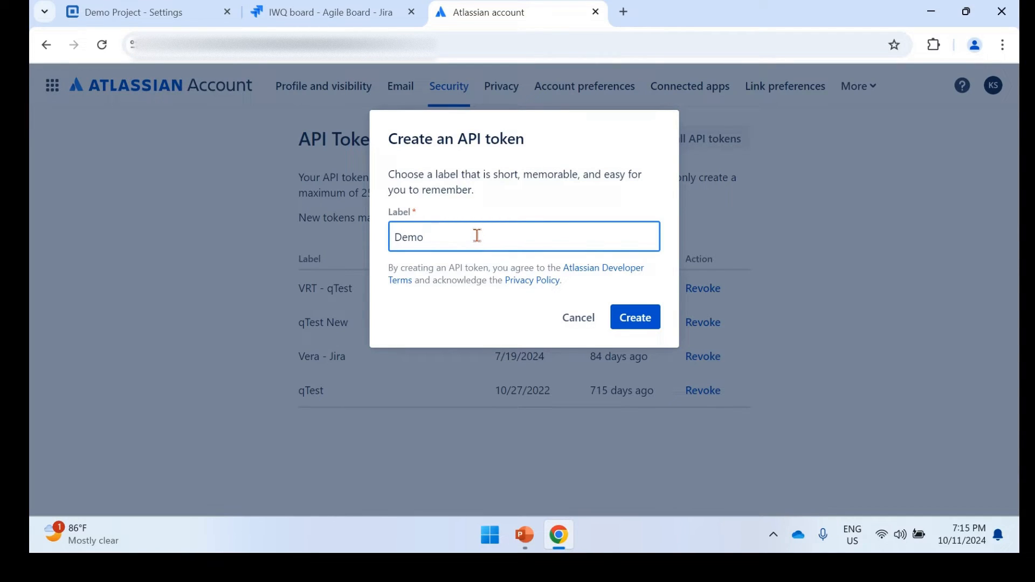
pyautogui.click(633, 324)
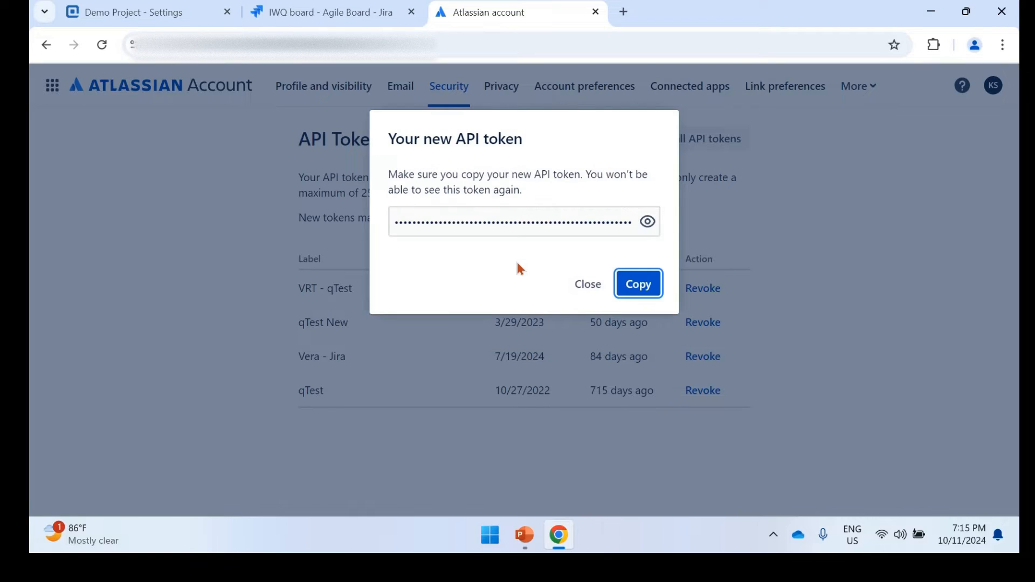
pyautogui.click(647, 221)
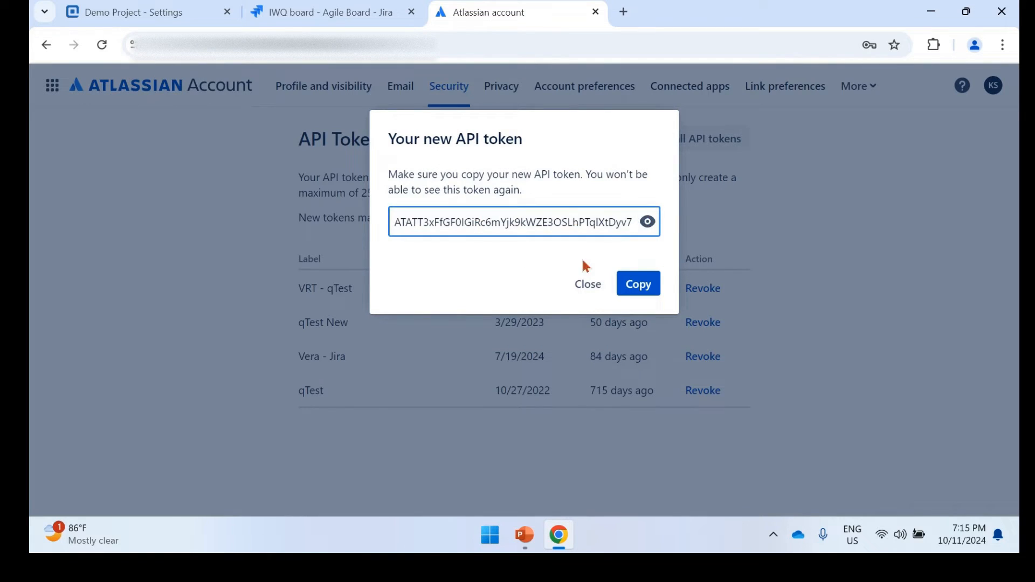
pyautogui.click(629, 284)
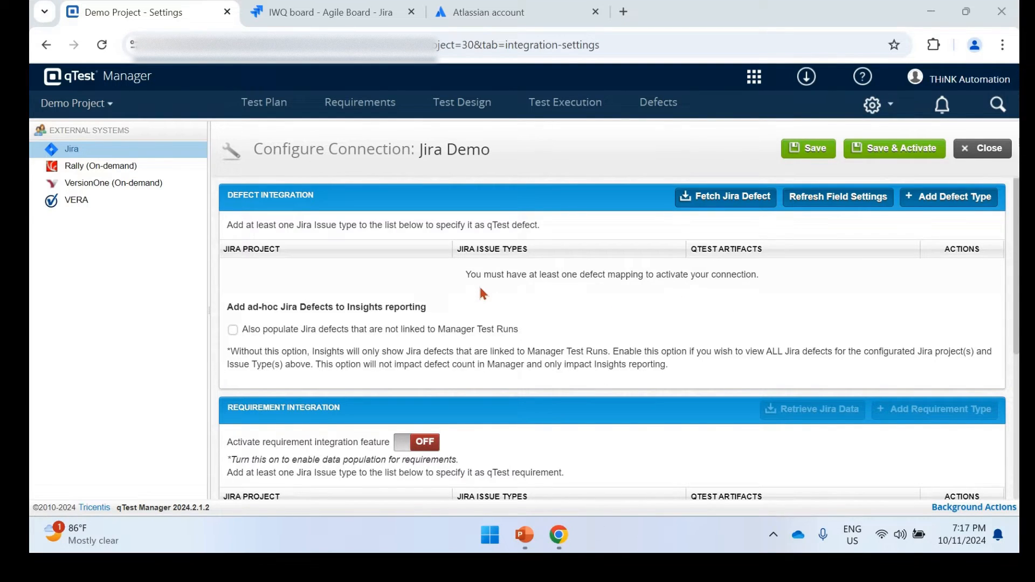
# Step: Add a defect type to the Jira Demo connection for the Jira project "Integrate with qTest" with issue type Bug
pyautogui.scroll(-3, 477, 286)
pyautogui.scroll(-2, 361, 308)
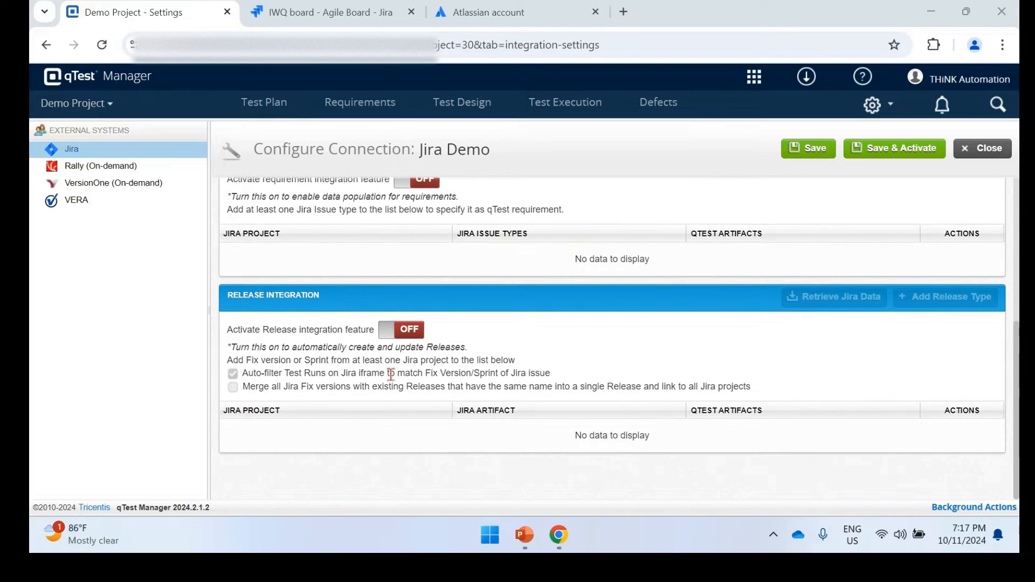
pyautogui.scroll(4, 454, 364)
pyautogui.scroll(1, 455, 365)
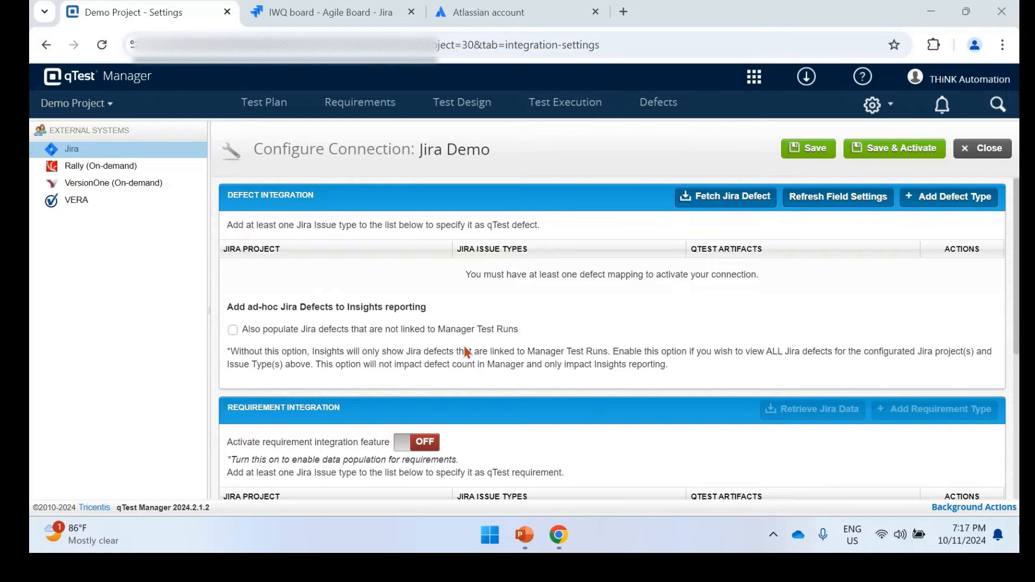
pyautogui.click(926, 200)
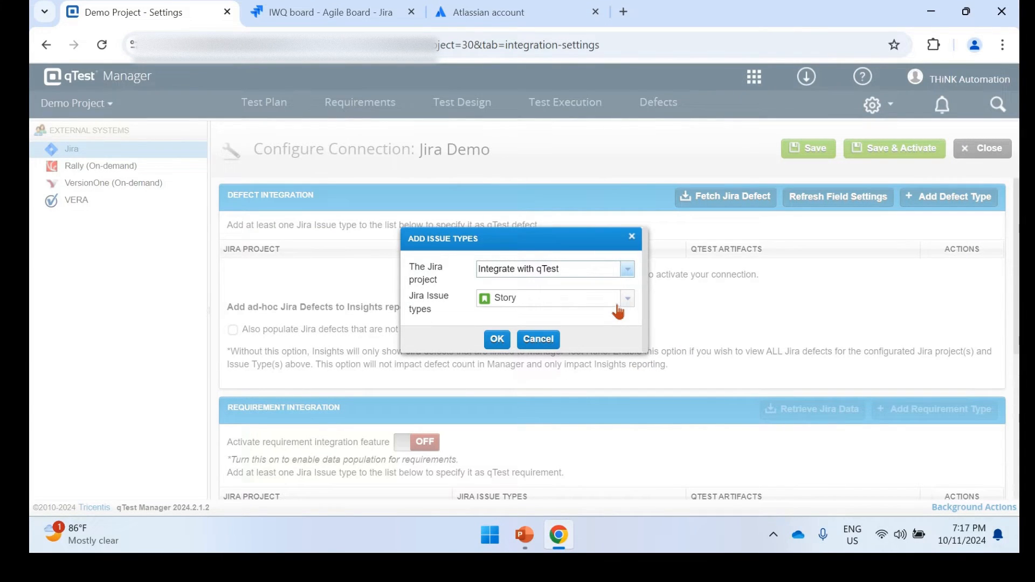
pyautogui.click(626, 271)
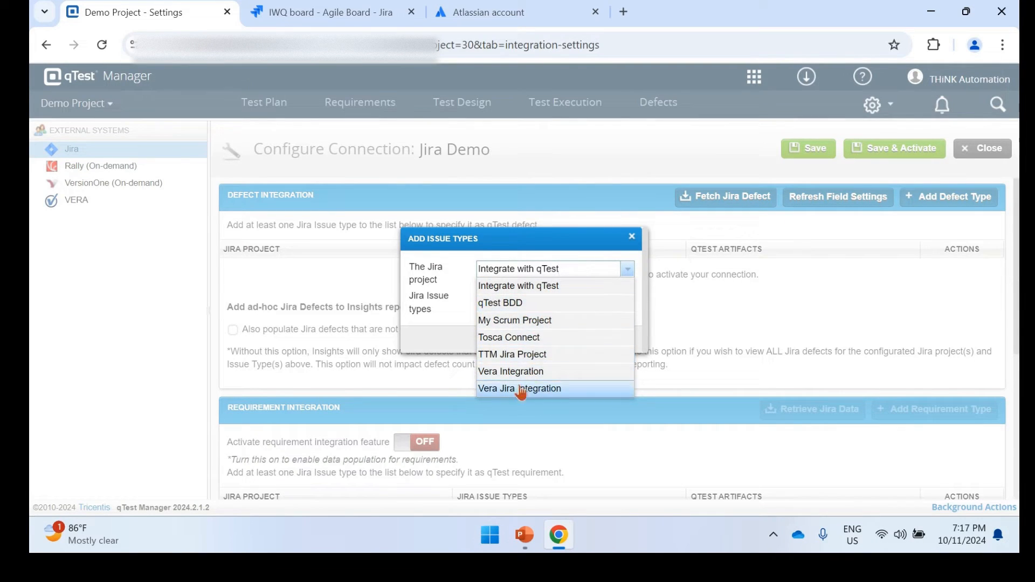
pyautogui.click(531, 291)
pyautogui.click(627, 300)
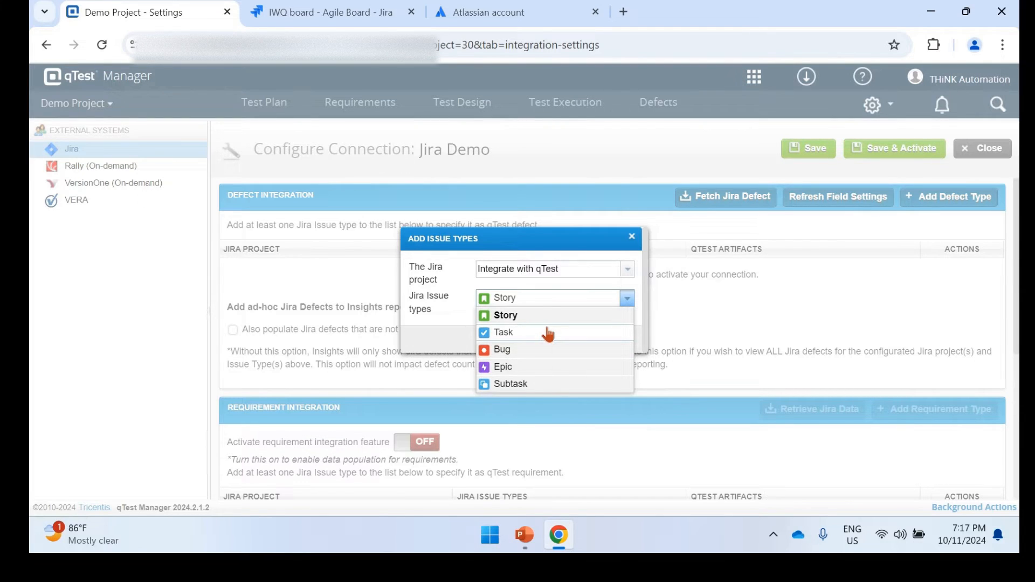
pyautogui.click(519, 350)
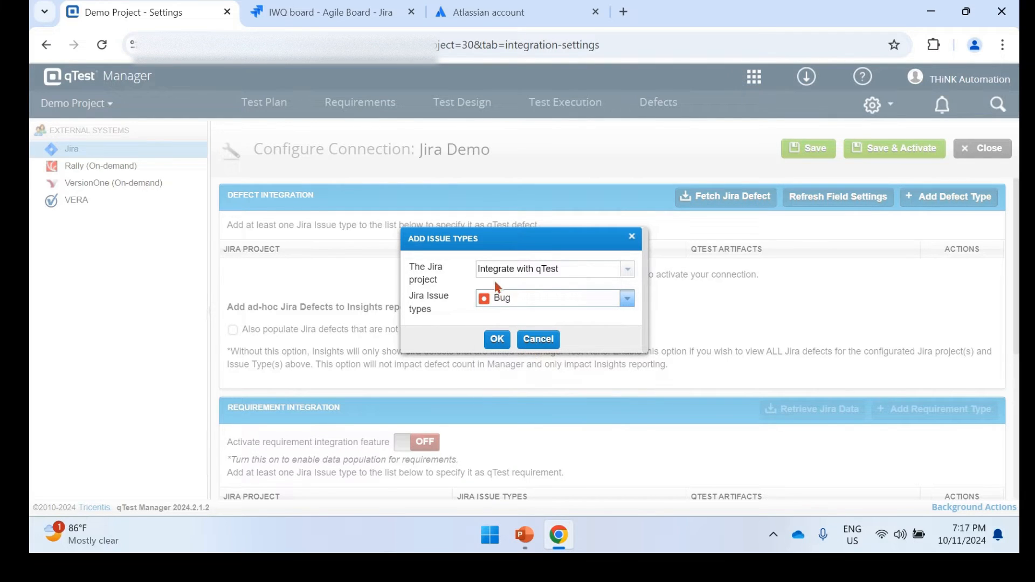
pyautogui.click(498, 340)
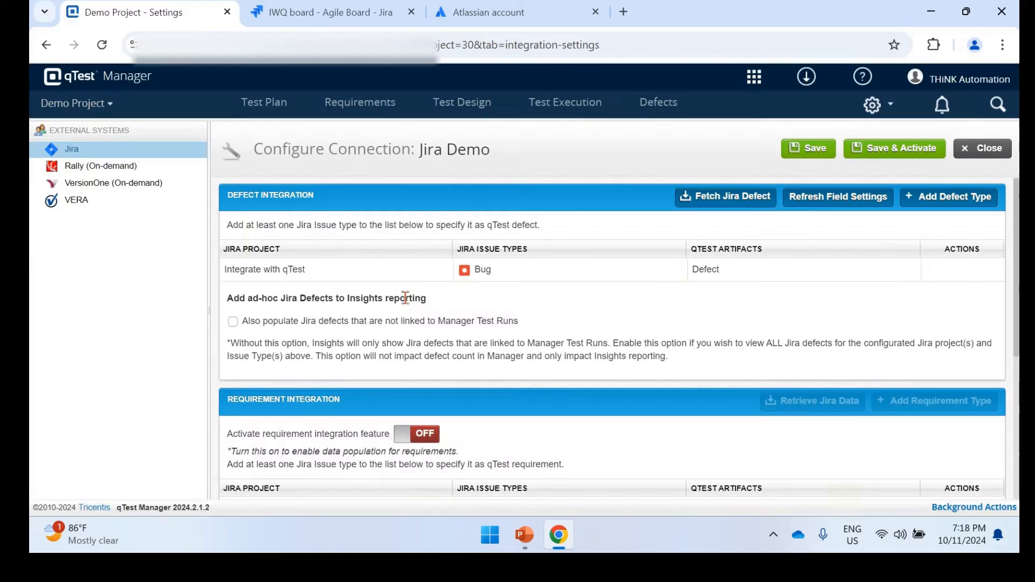
pyautogui.click(947, 198)
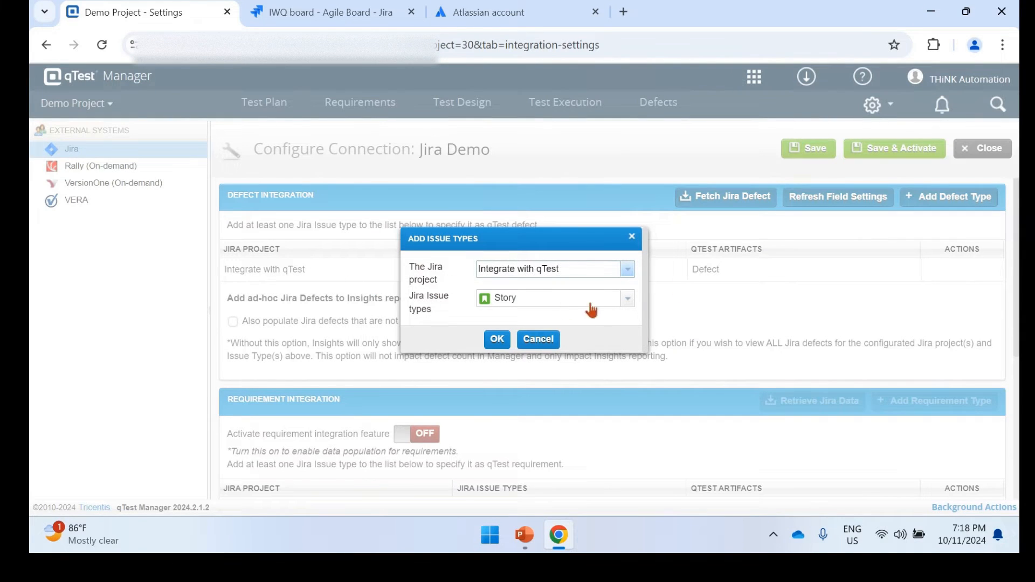
pyautogui.click(627, 299)
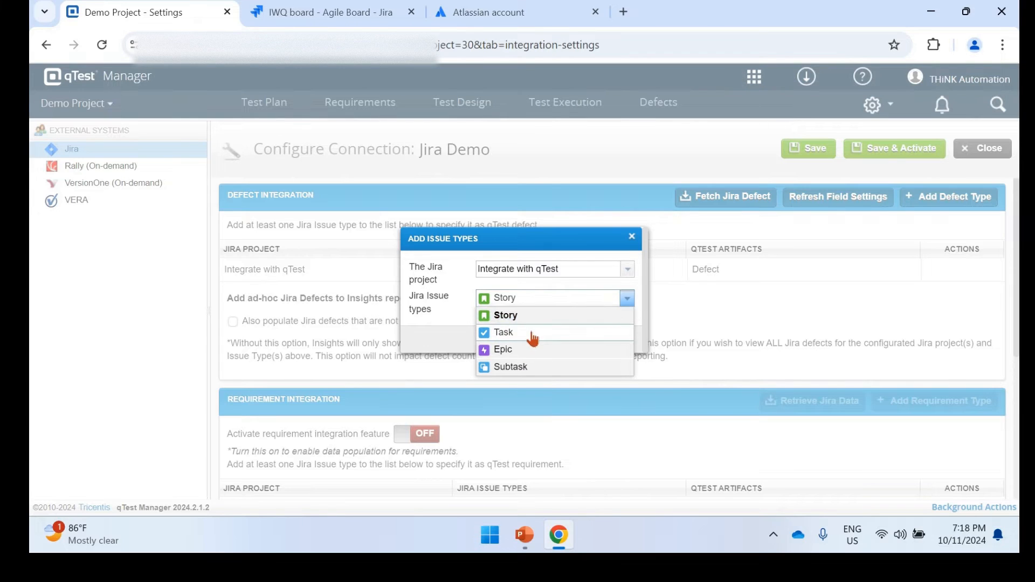
pyautogui.click(629, 270)
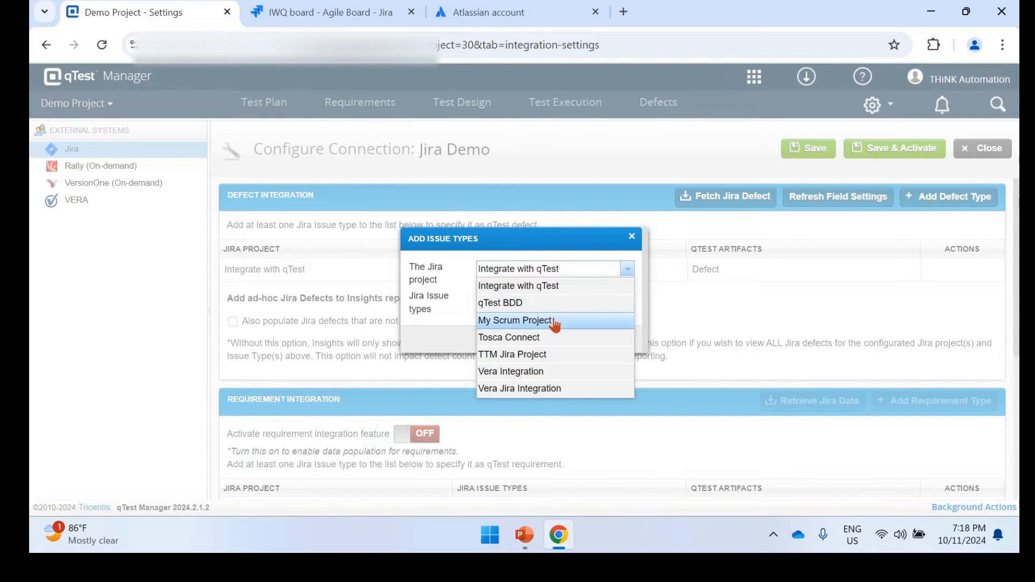
pyautogui.click(555, 322)
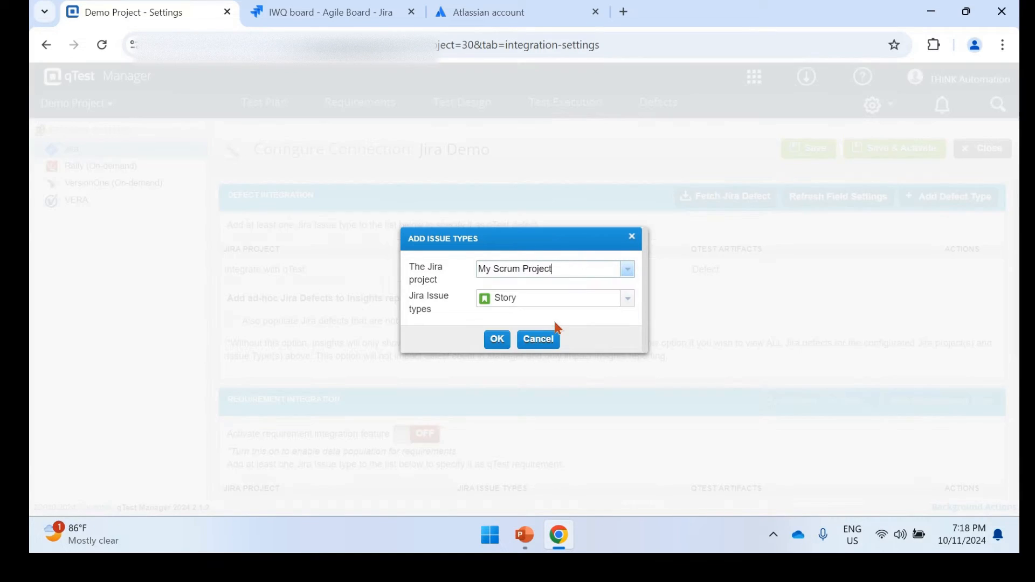
pyautogui.click(629, 301)
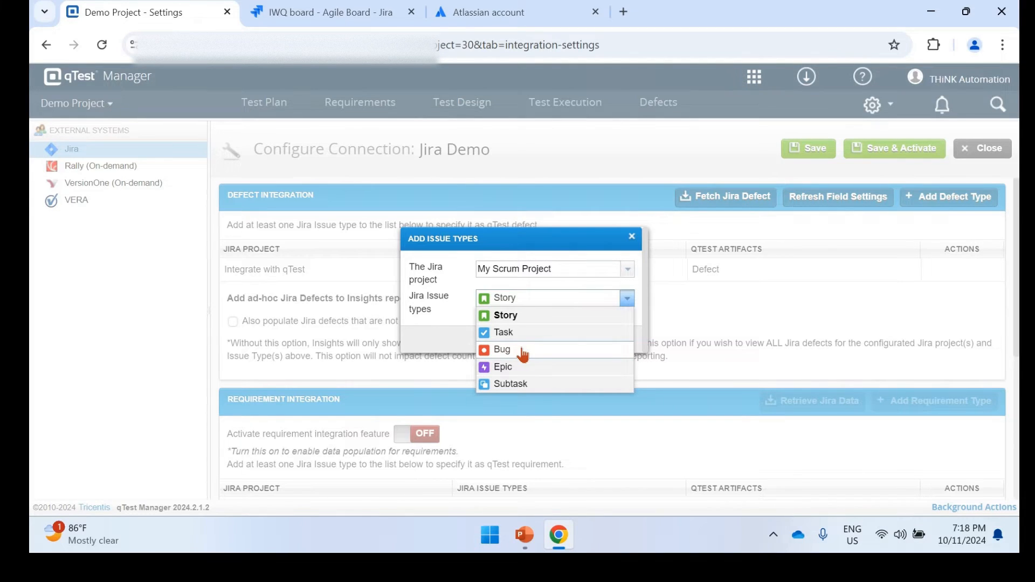
pyautogui.click(448, 320)
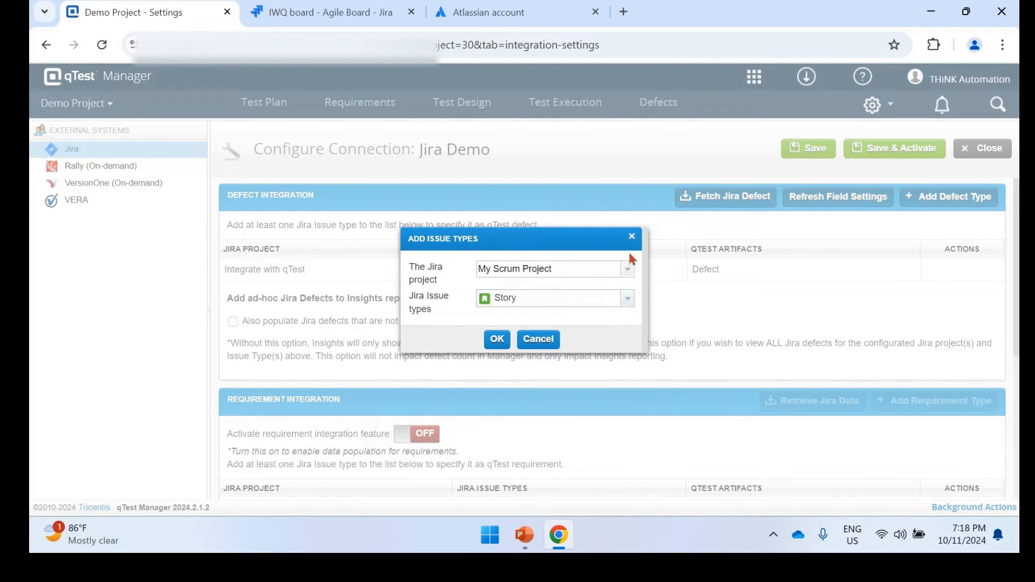
pyautogui.click(539, 339)
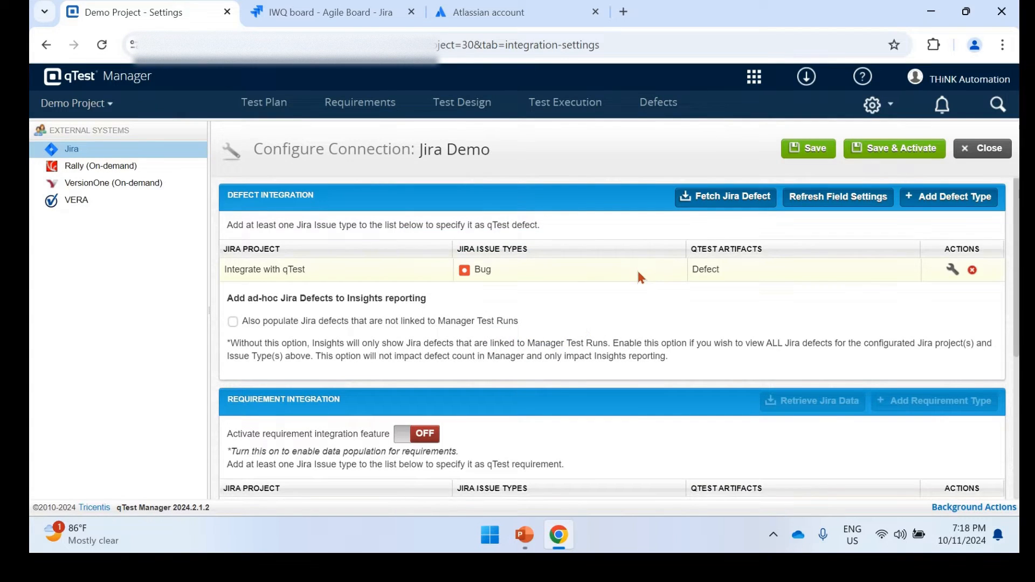
# Step: Activate the requirement integration feature and add the Story issue type of "Integrate with qTest" as a requirement type
pyautogui.scroll(-1, 637, 268)
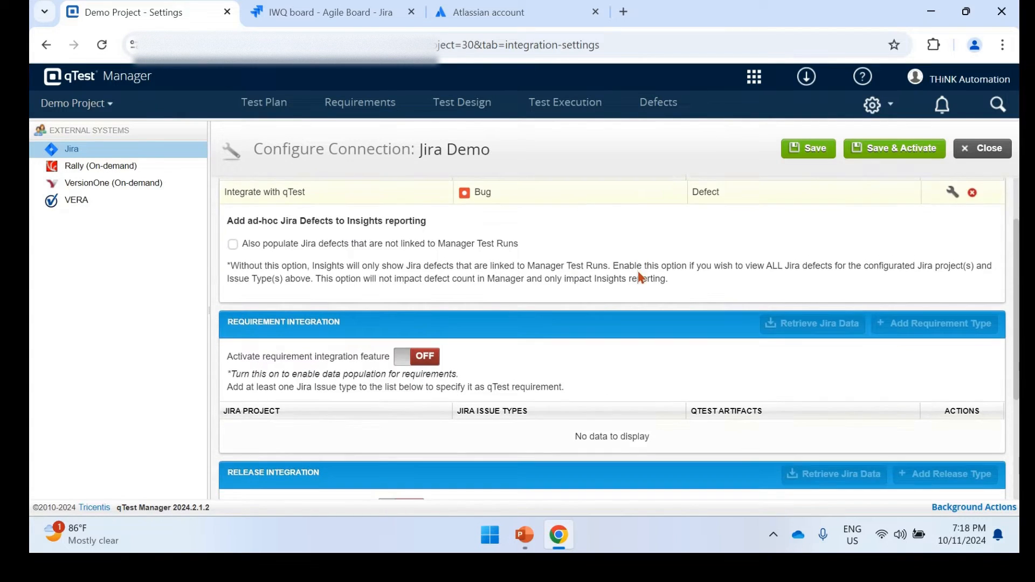
pyautogui.click(411, 361)
pyautogui.click(920, 329)
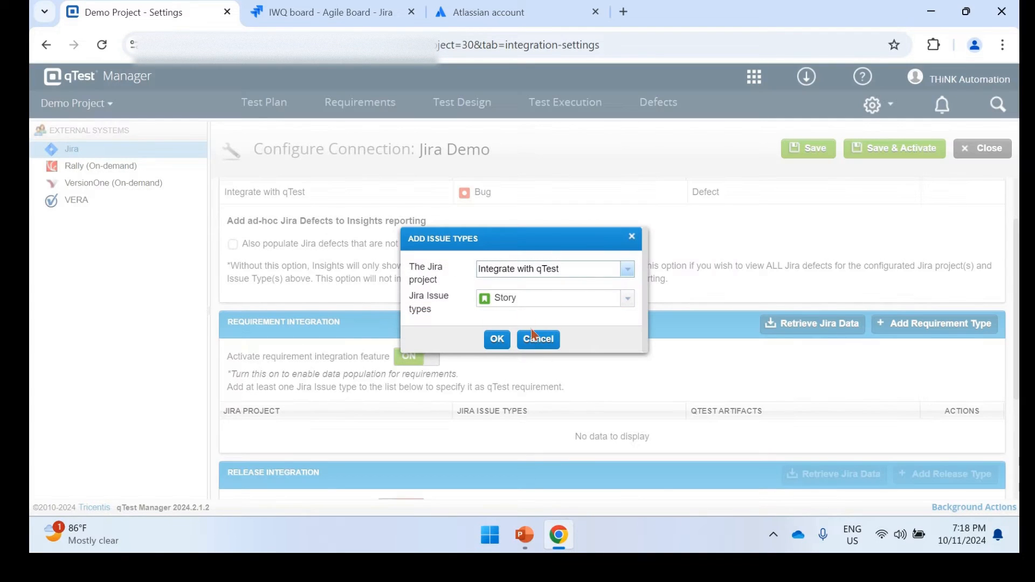
pyautogui.click(627, 299)
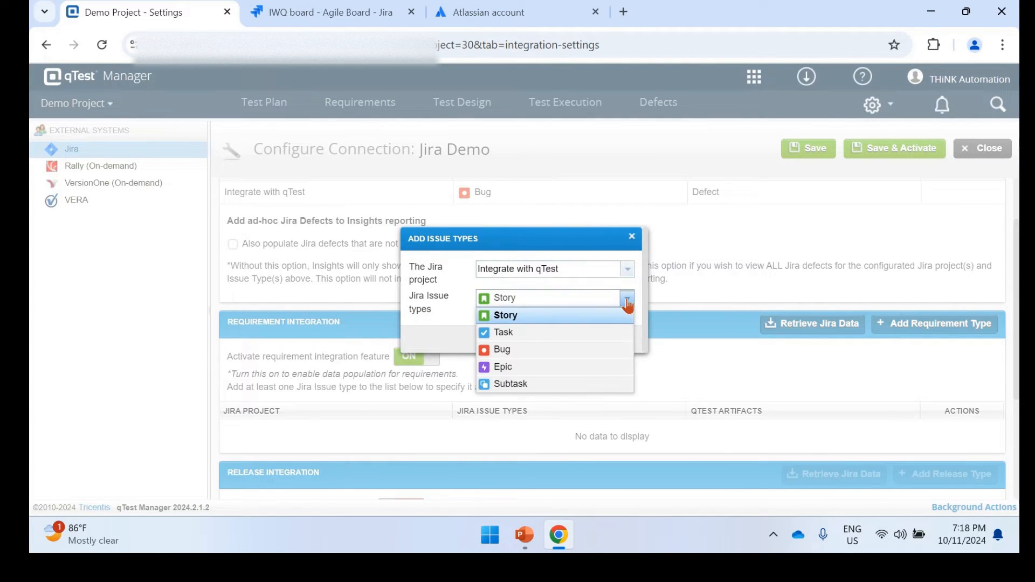
pyautogui.click(628, 305)
pyautogui.click(497, 339)
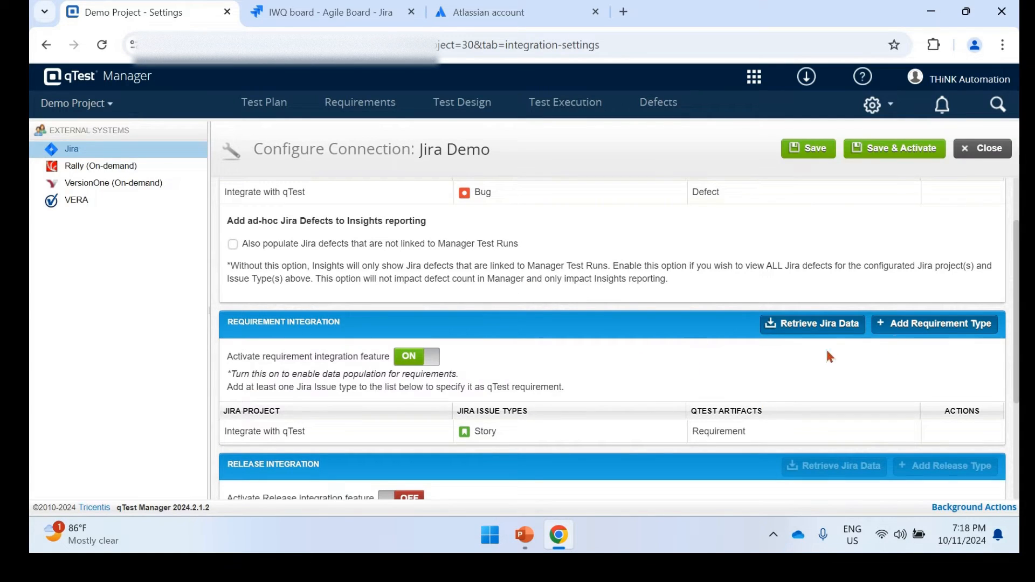
# Step: Add the Epic issue type of the "Integrate with qTest" project as another requirement type
pyautogui.click(899, 329)
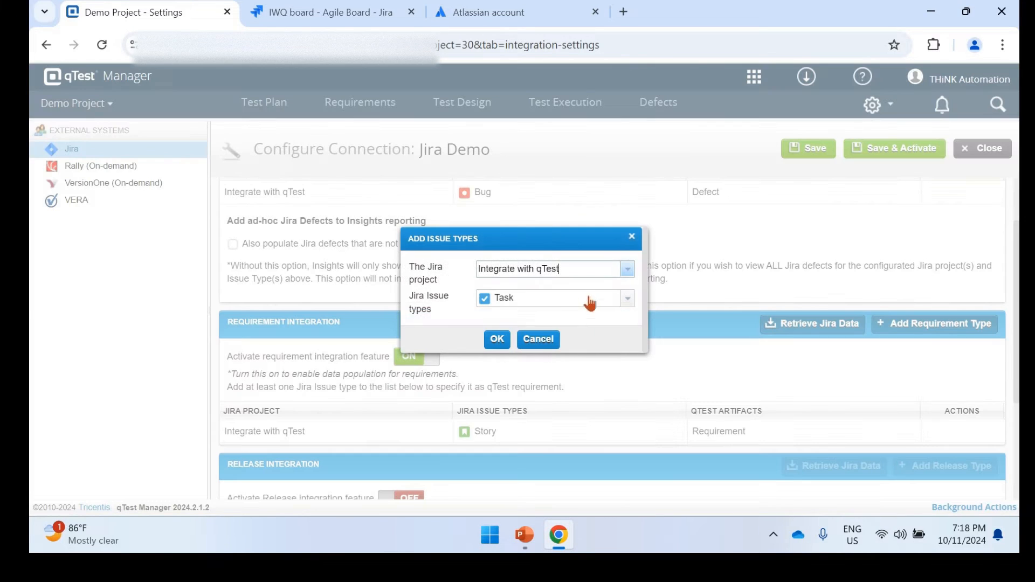
pyautogui.click(628, 302)
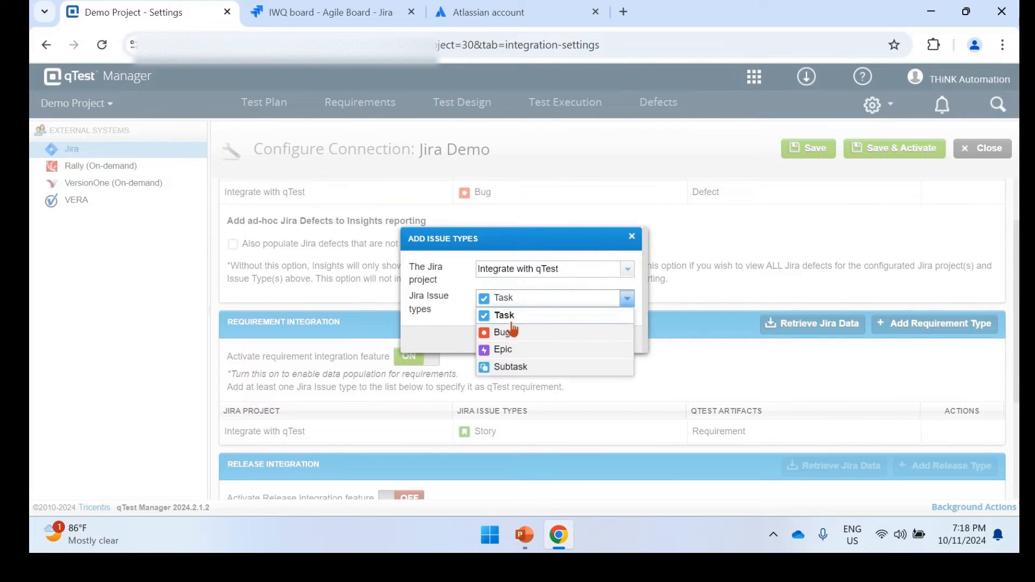
pyautogui.click(510, 352)
pyautogui.click(496, 339)
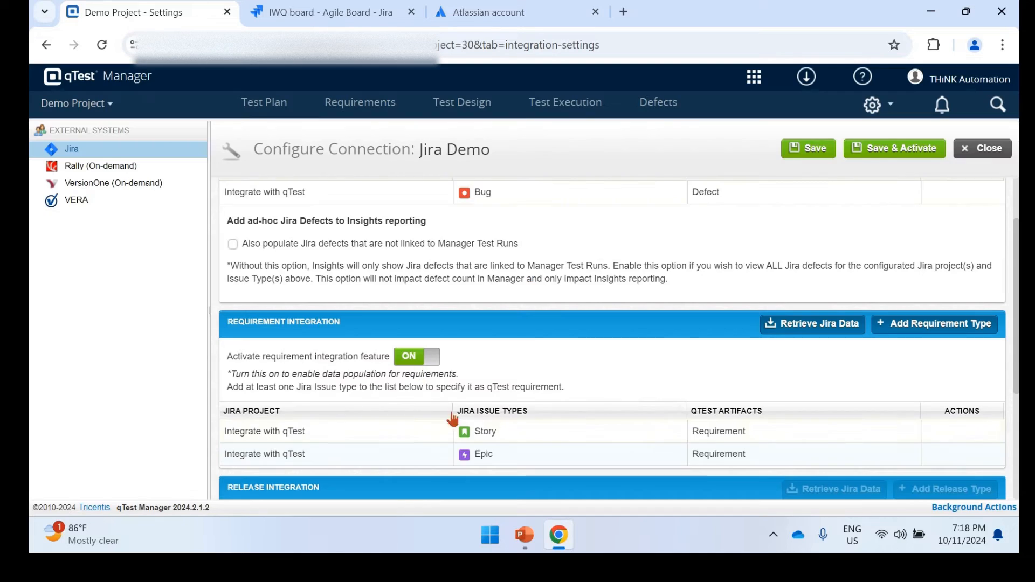
# Step: Activate the Release integration feature for the Jira Demo connection
pyautogui.scroll(-1, 561, 420)
pyautogui.scroll(-2, 561, 420)
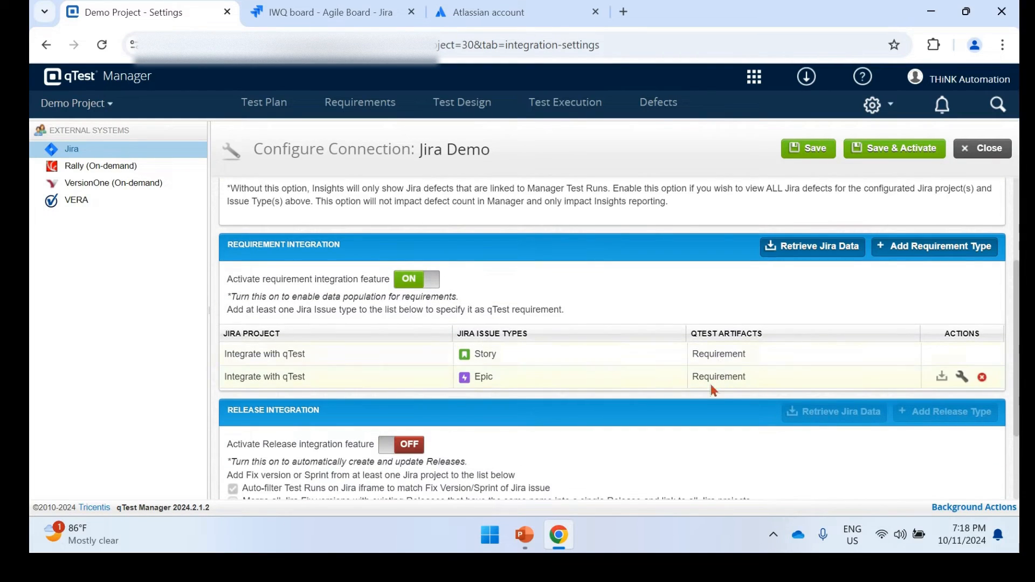
pyautogui.scroll(-4, 539, 349)
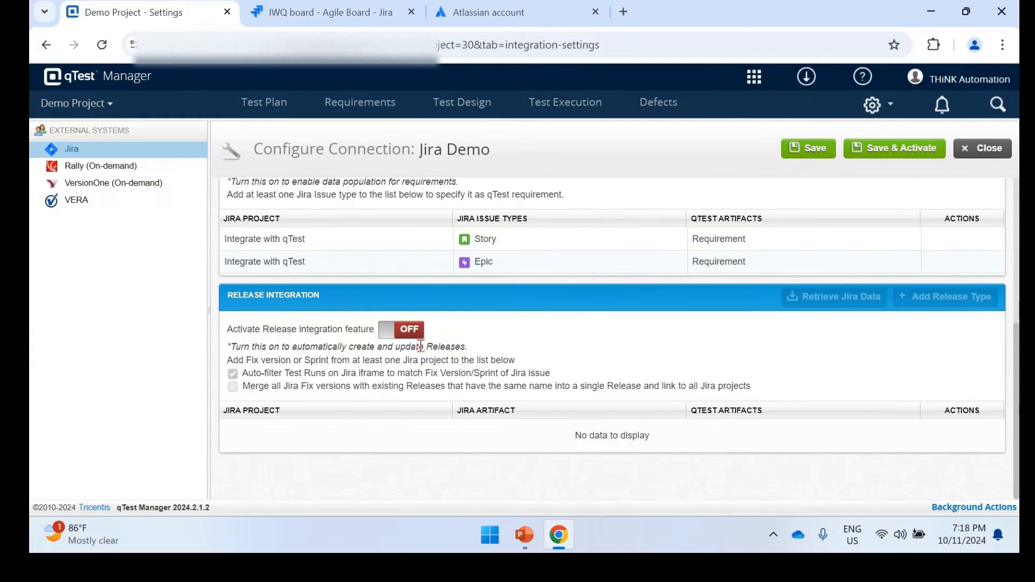
pyautogui.click(396, 332)
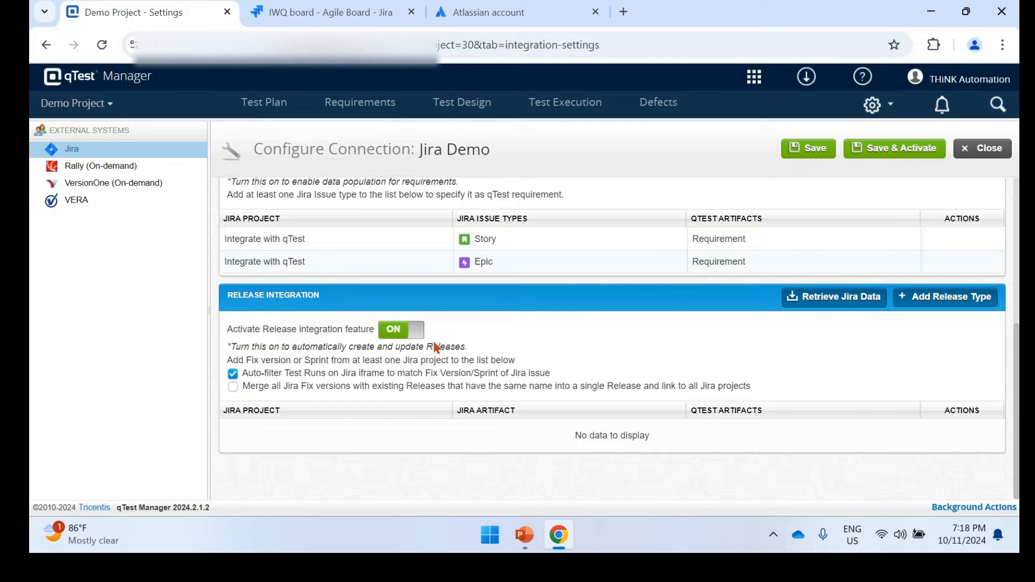
# Step: Switch to Jira, open the backlog of the "Integrate with qTest" project and look through its issues
pyautogui.click(326, 16)
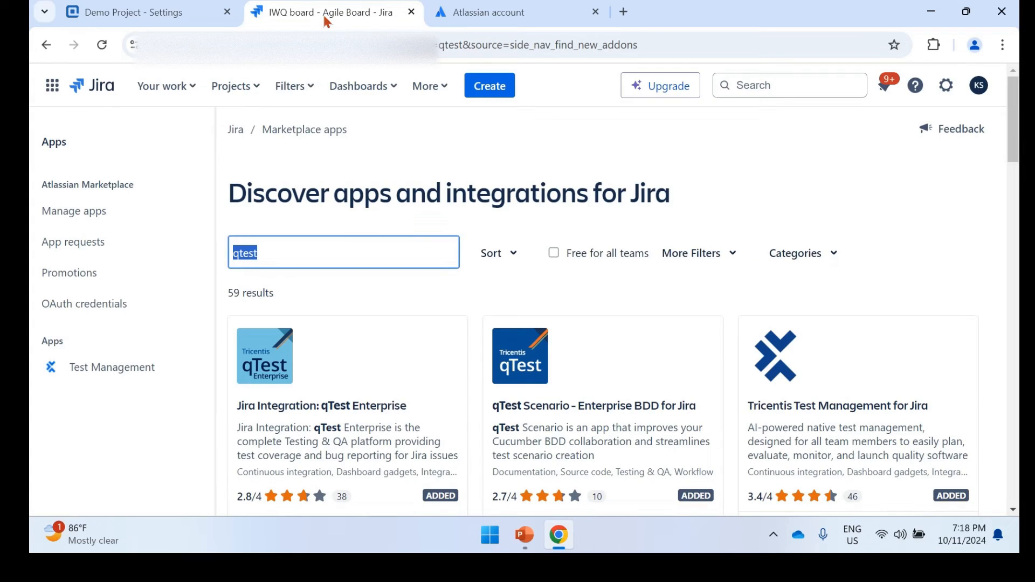
pyautogui.click(243, 95)
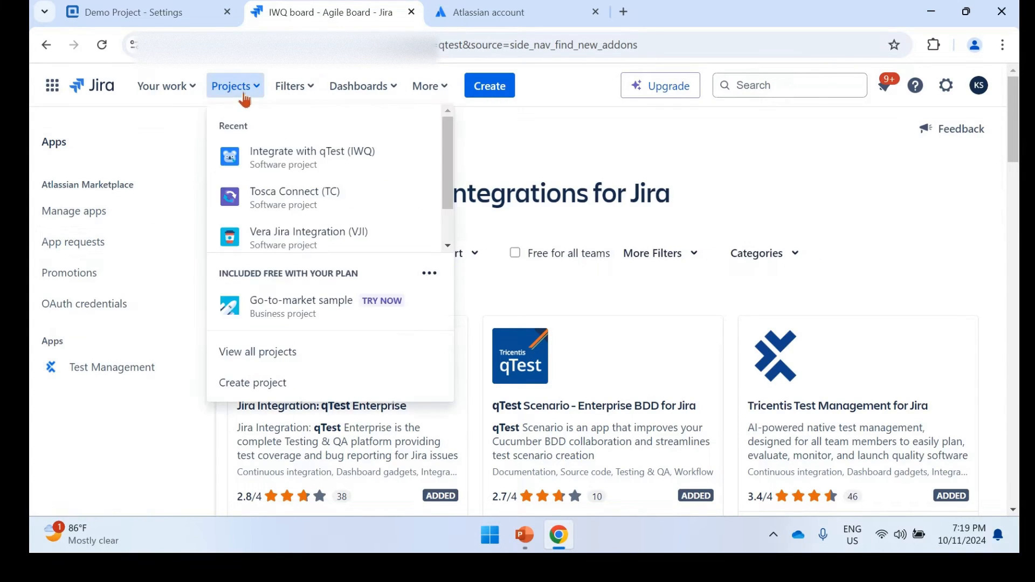
pyautogui.click(310, 155)
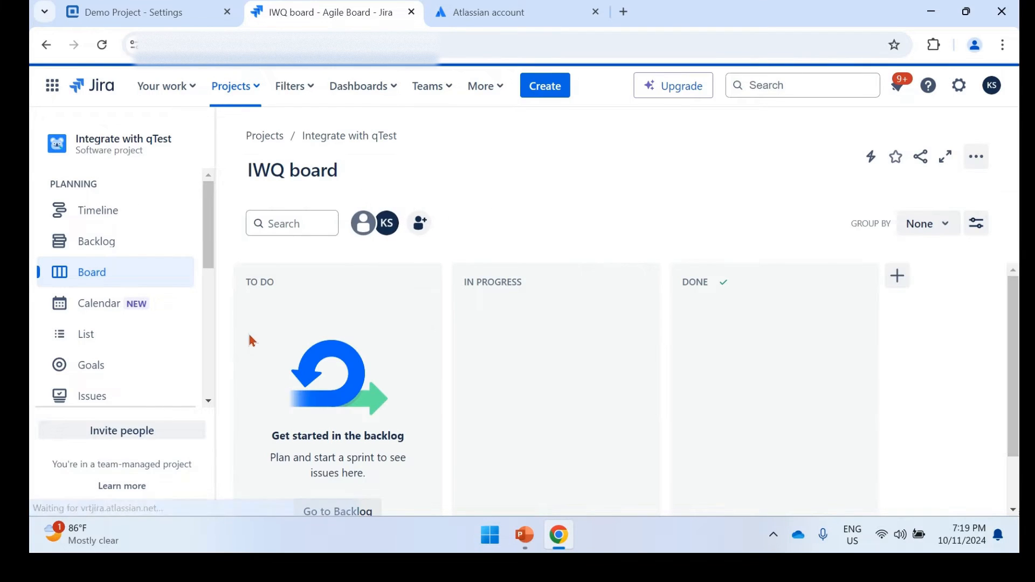
pyautogui.click(102, 241)
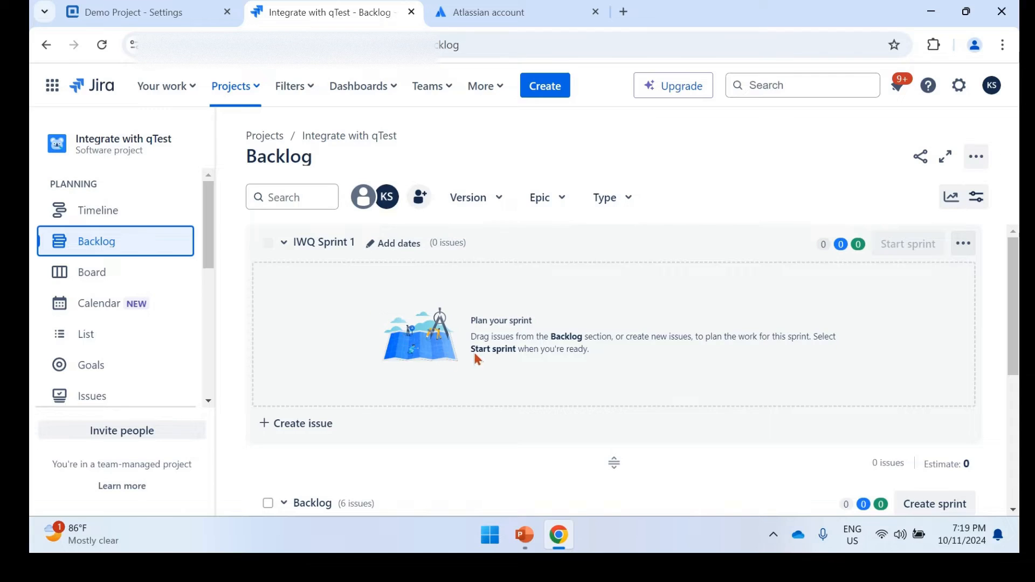
pyautogui.scroll(-4, 482, 359)
pyautogui.scroll(-1, 409, 321)
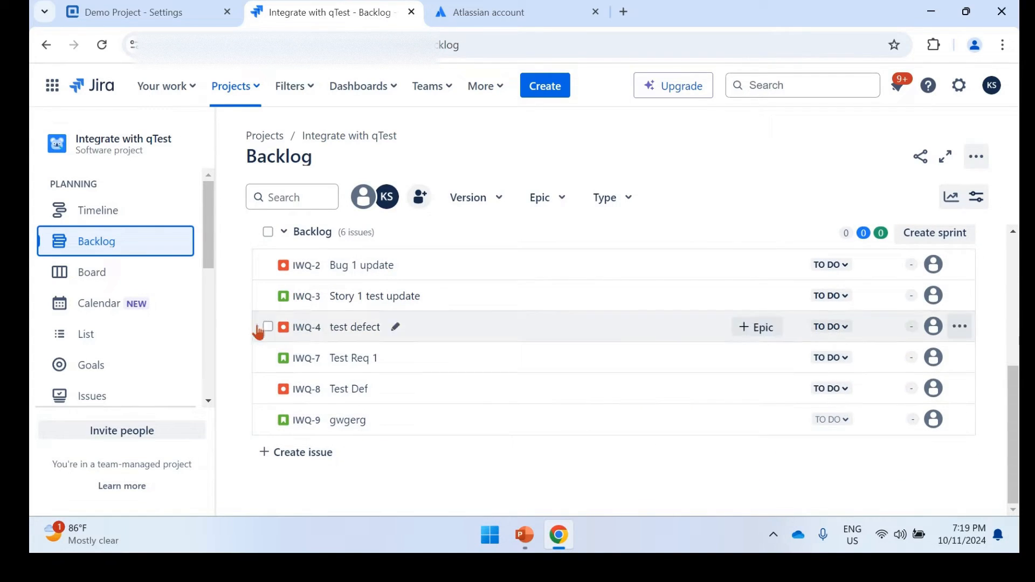
# Step: Open the Releases page of the "Integrate with qTest" project to view its versions
pyautogui.scroll(-1, 144, 335)
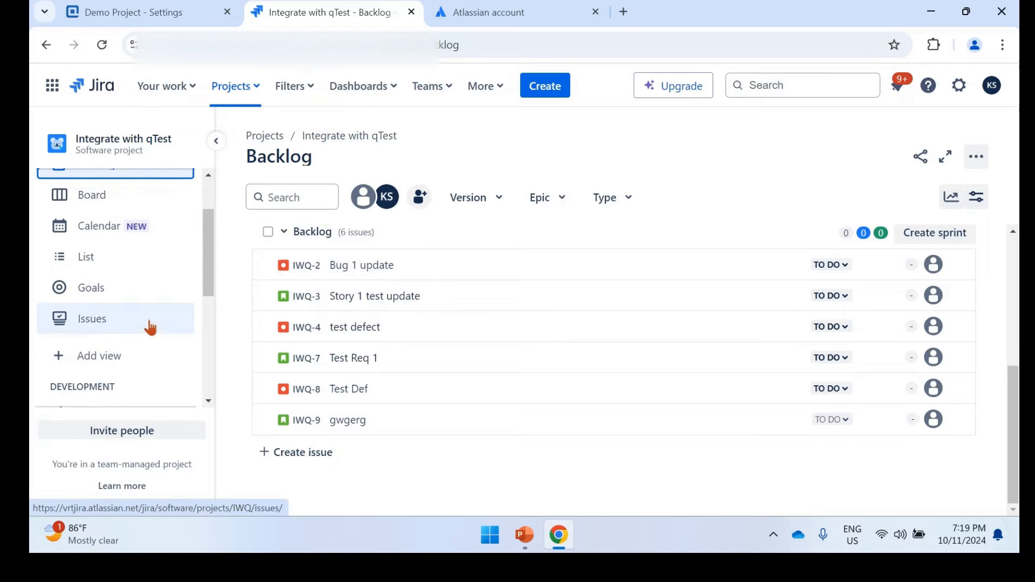
pyautogui.scroll(1, 152, 326)
pyautogui.scroll(-3, 164, 307)
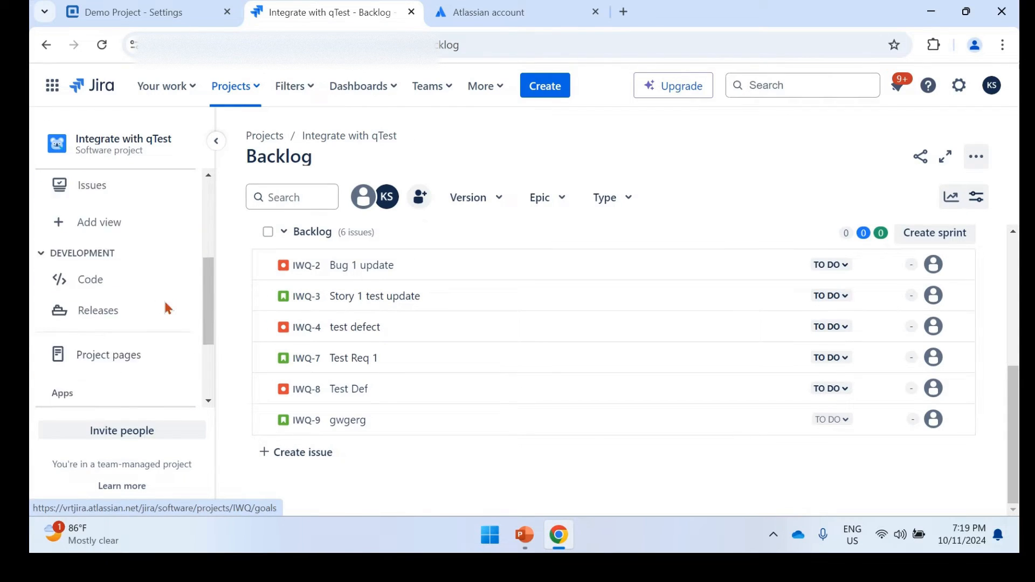
pyautogui.click(116, 208)
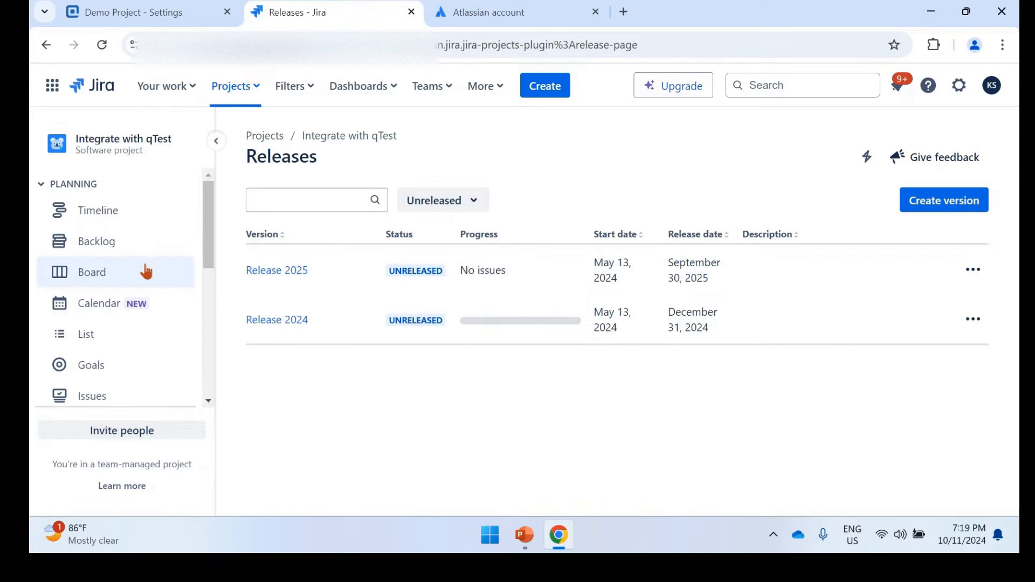
# Step: Switch to qTest Manager, add Fix versions of "Integrate with qTest" as a release type, and save and activate the connection
pyautogui.click(170, 18)
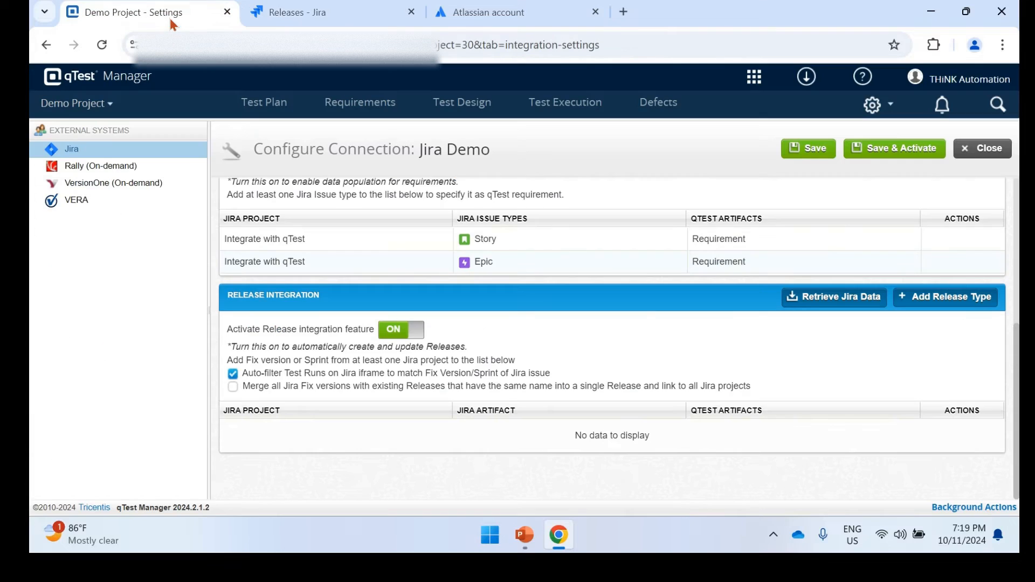
pyautogui.click(921, 303)
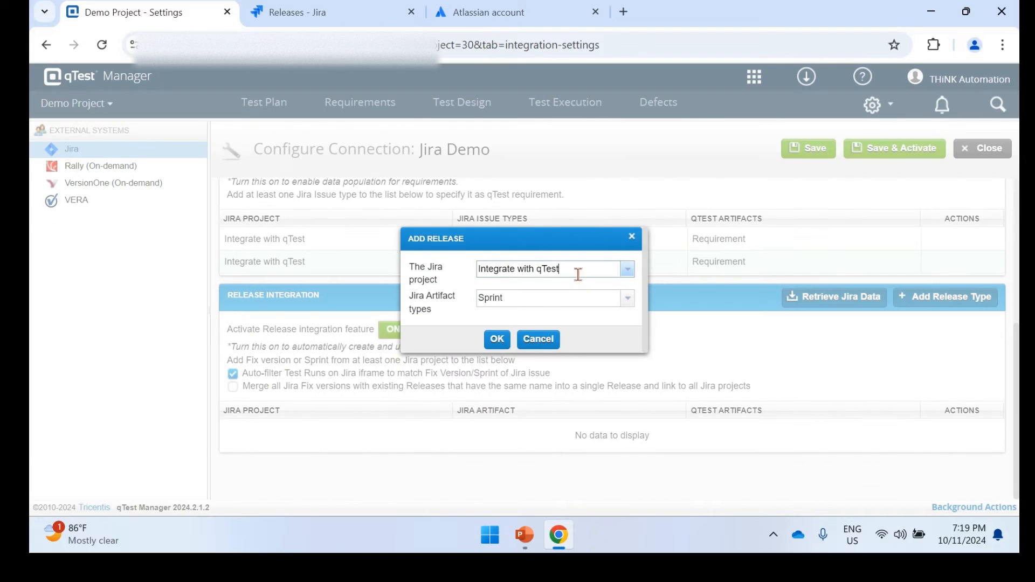
pyautogui.click(627, 278)
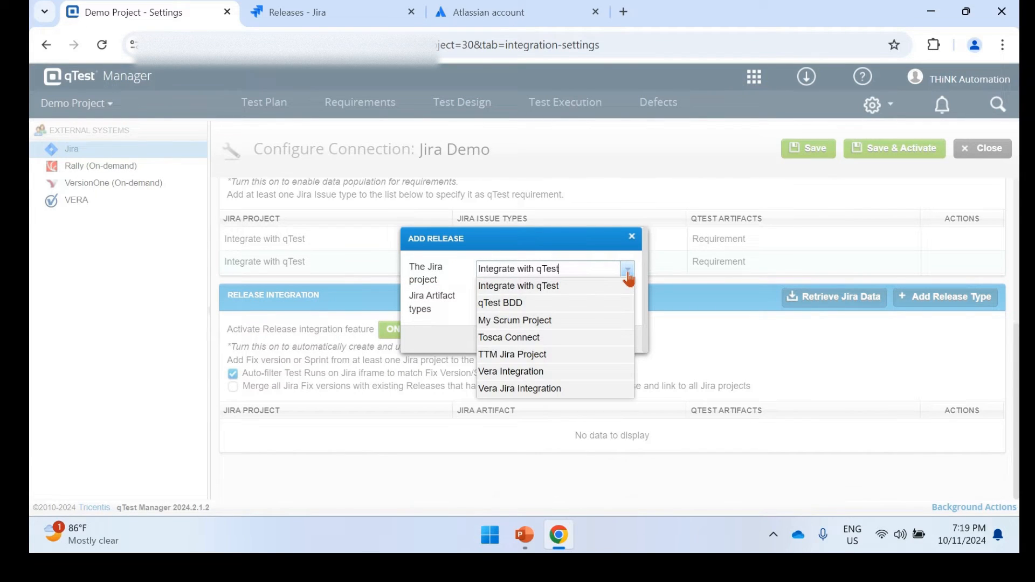
pyautogui.click(628, 278)
pyautogui.click(627, 298)
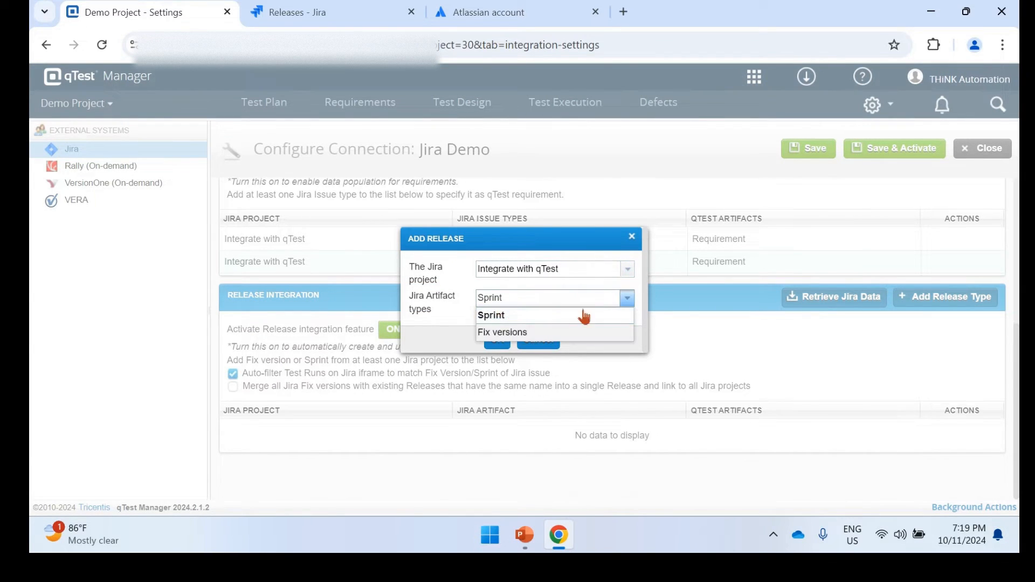
pyautogui.click(536, 331)
pyautogui.click(500, 341)
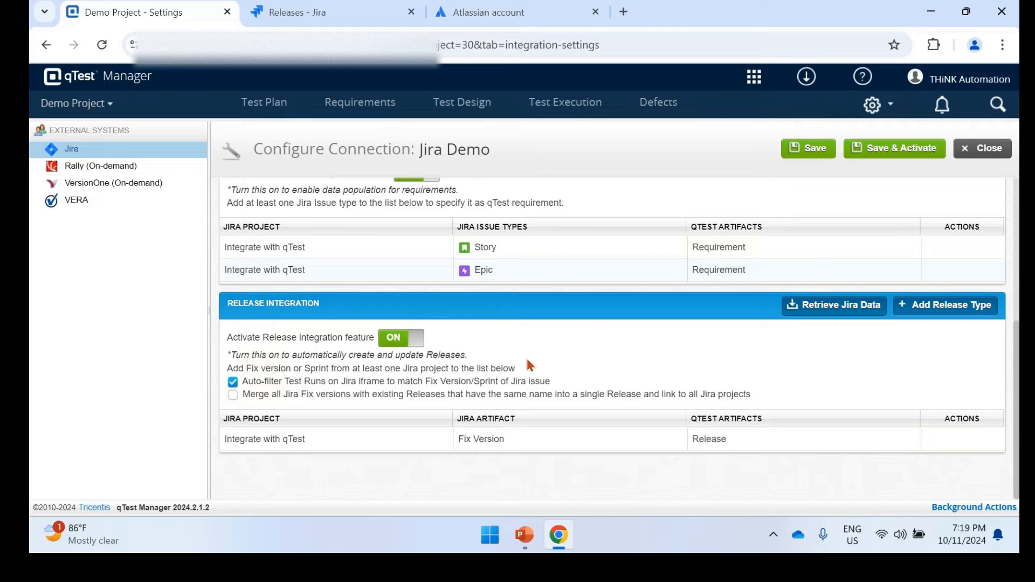
pyautogui.click(867, 156)
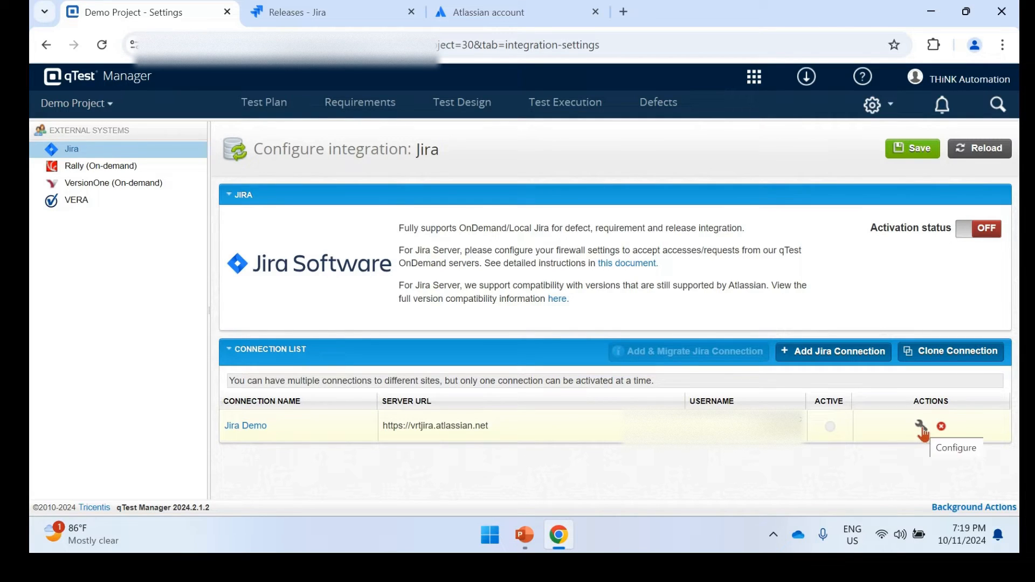
# Step: Reopen the Jira Demo connection's configuration and retrieve the Jira data for its defect and requirement integrations
pyautogui.click(921, 429)
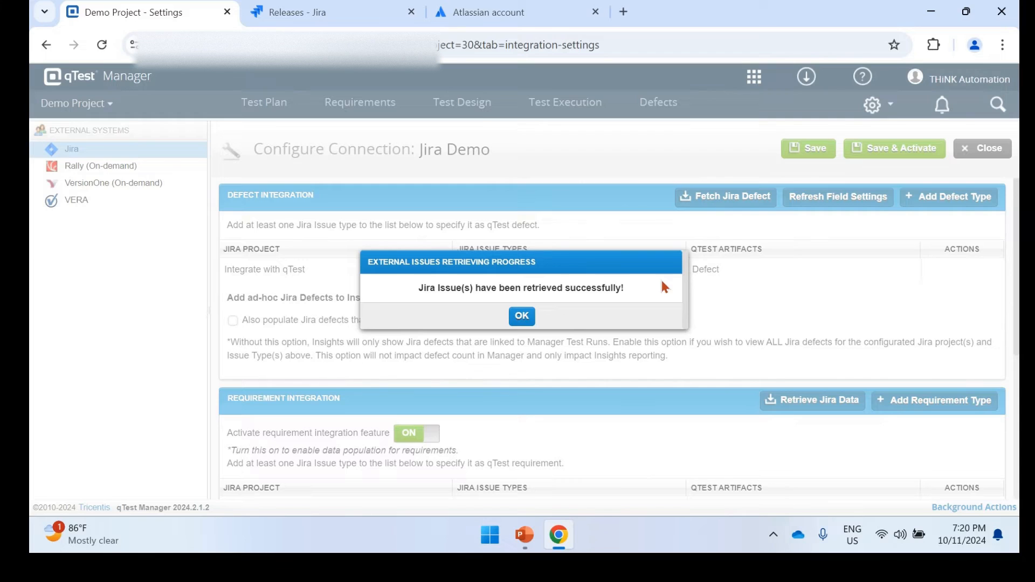
pyautogui.click(518, 316)
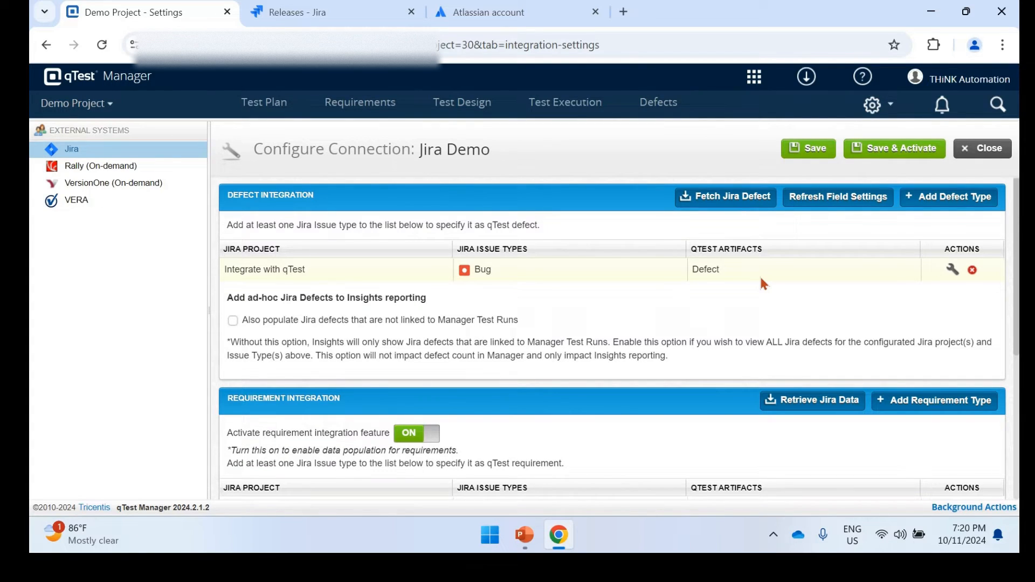
pyautogui.scroll(-1, 499, 415)
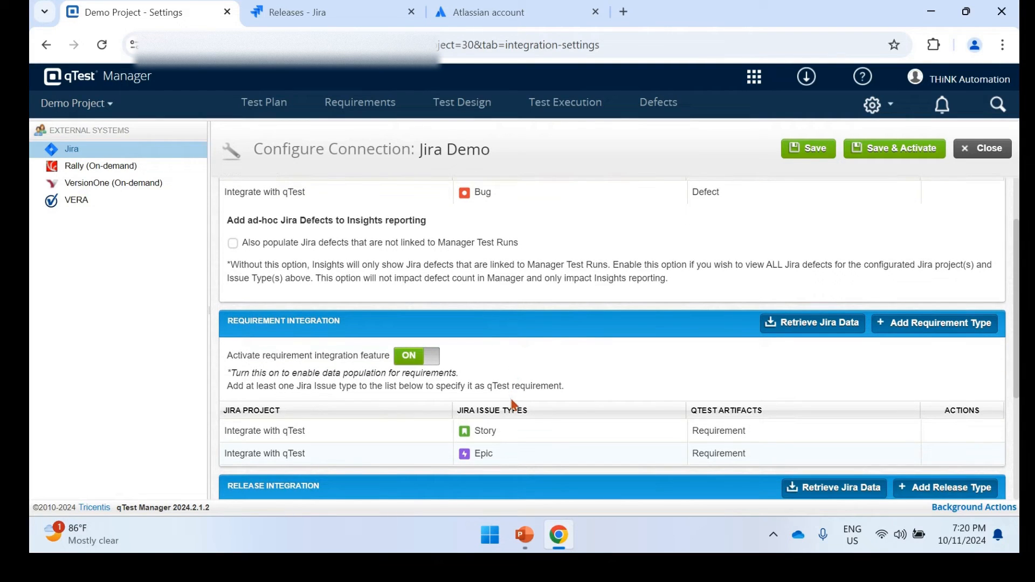
pyautogui.scroll(1, 520, 393)
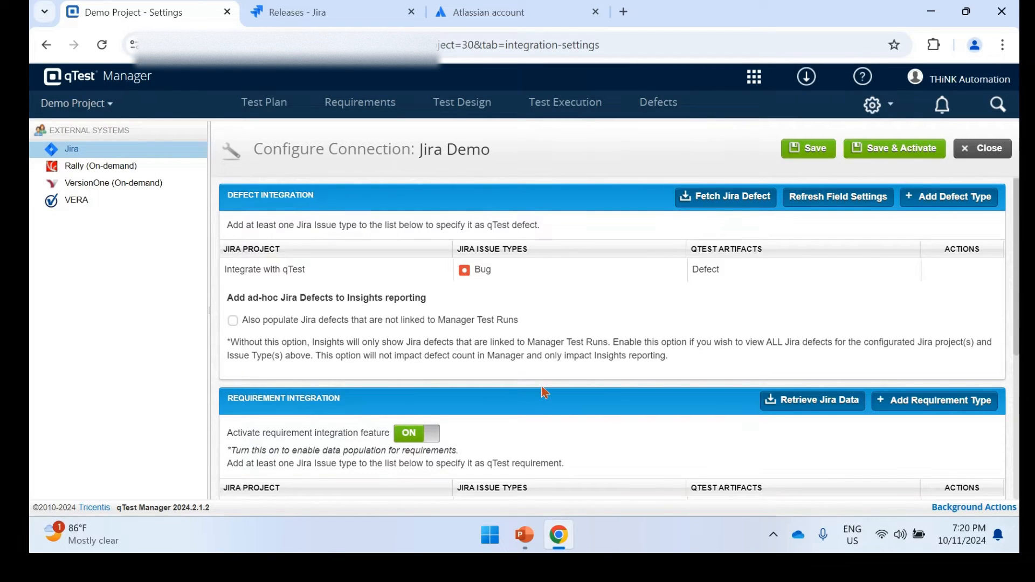
pyautogui.scroll(-2, 666, 323)
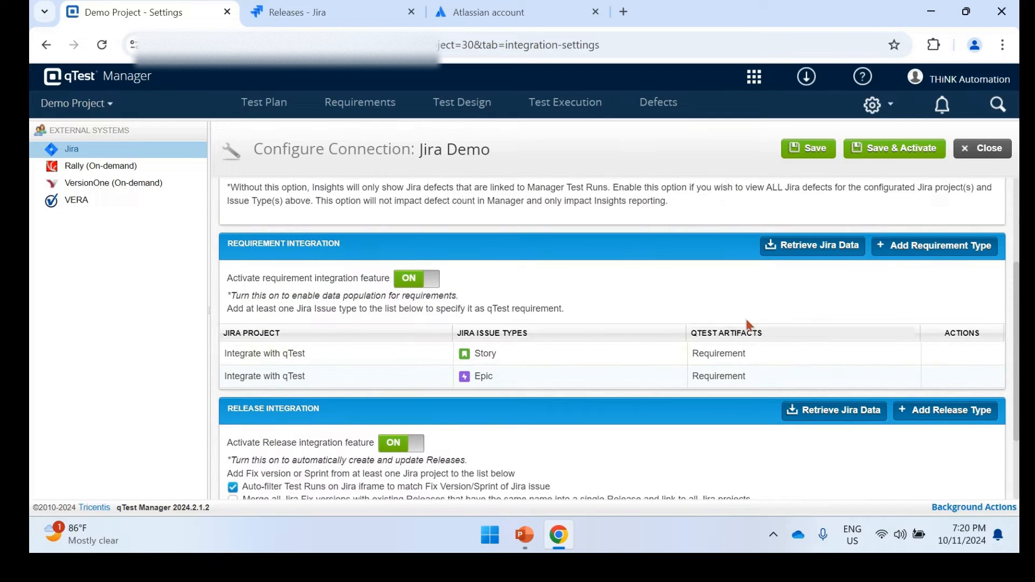
pyautogui.click(817, 250)
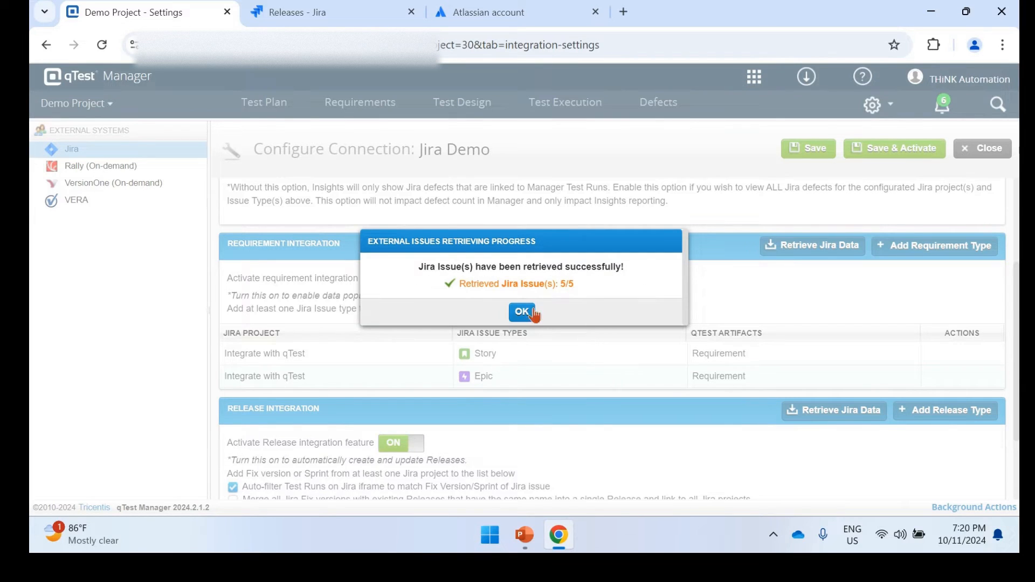
pyautogui.click(522, 313)
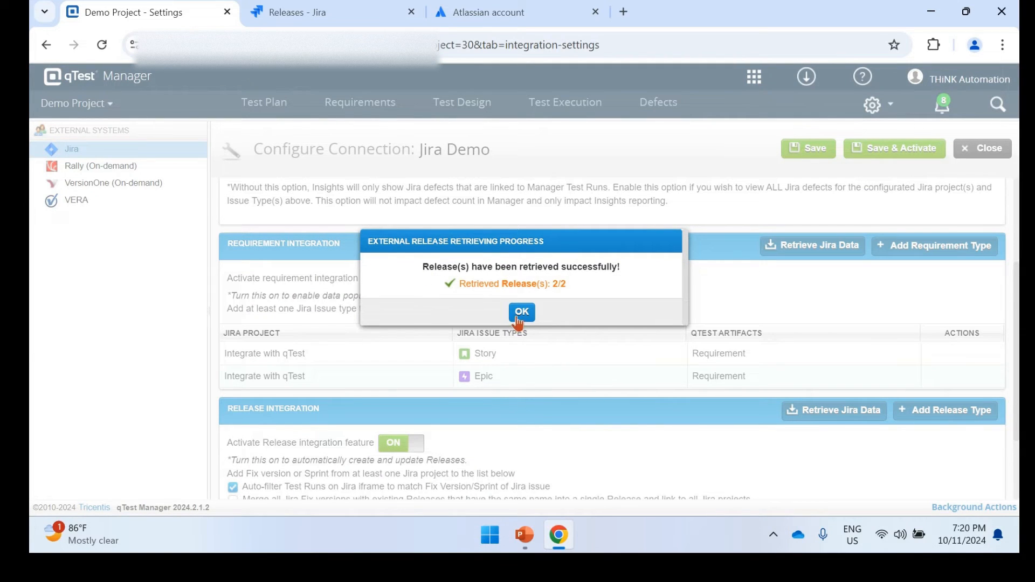
# Step: Finish retrieving the Jira releases, and save and close the Jira Demo connection's configuration
pyautogui.click(520, 314)
pyautogui.scroll(-2, 674, 389)
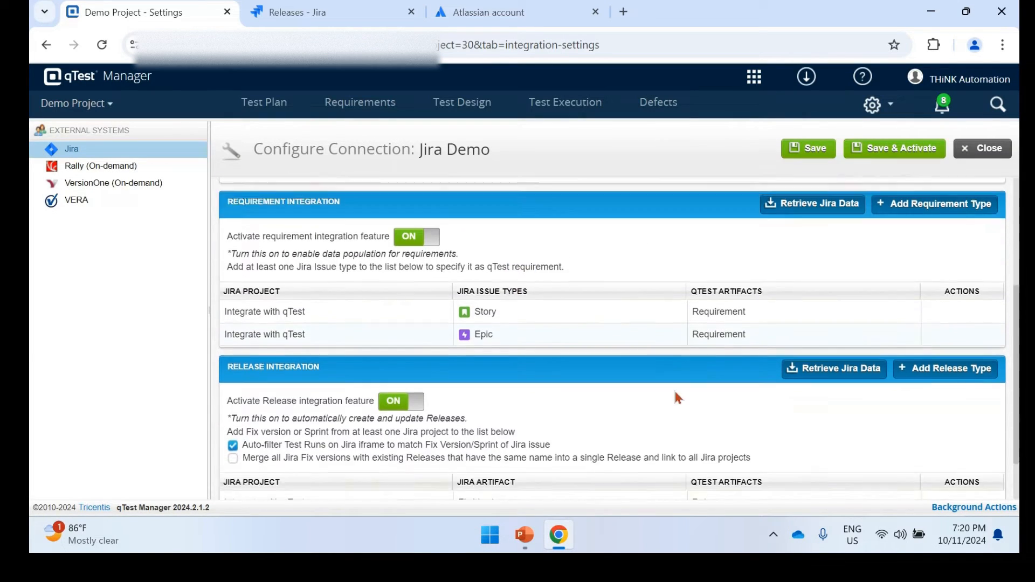
pyautogui.click(813, 155)
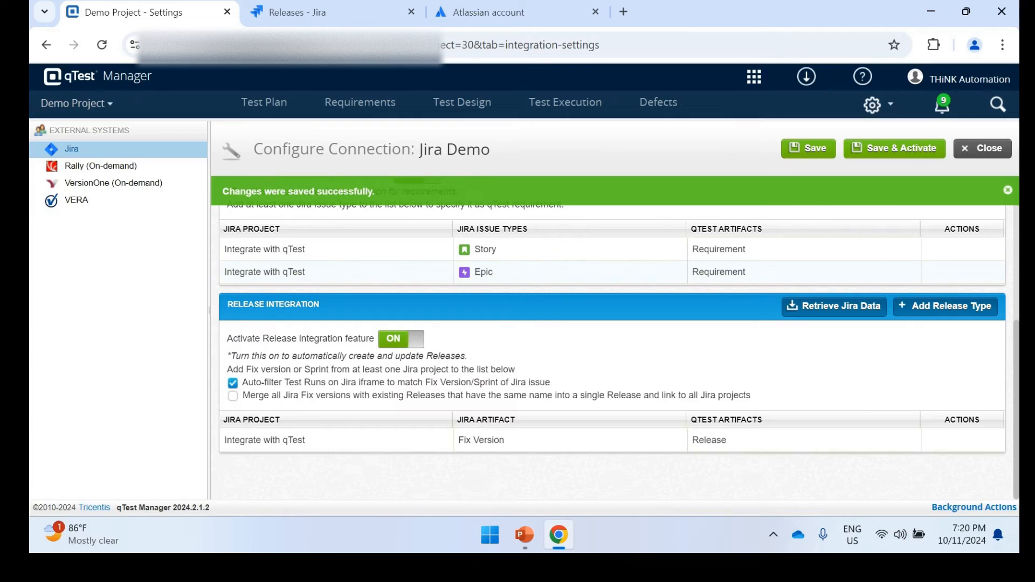
pyautogui.click(985, 152)
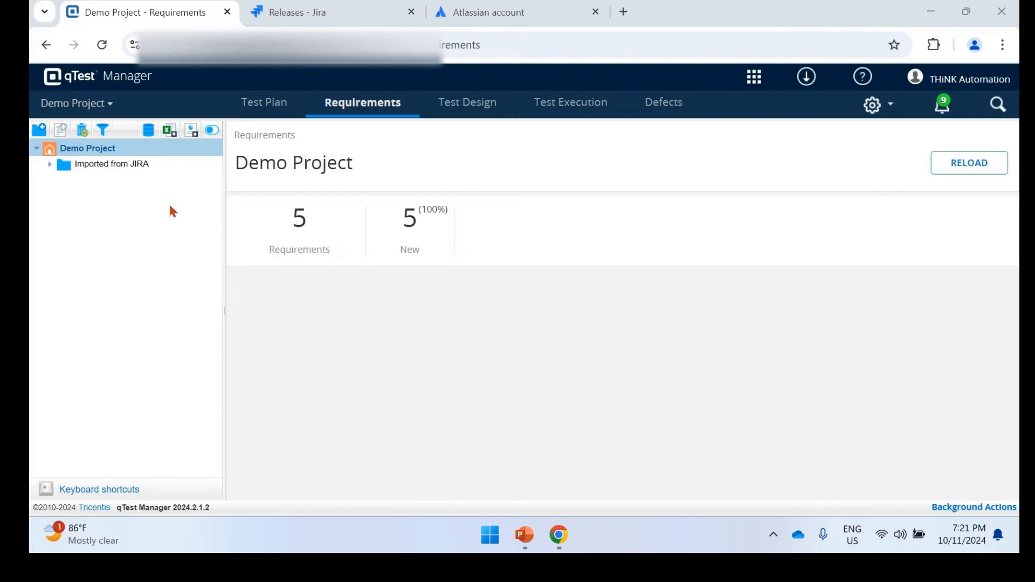
# Step: Expand the "Imported from JIRA" requirements folder and examine the details of IWQ-3 Story 1 test update
pyautogui.click(50, 164)
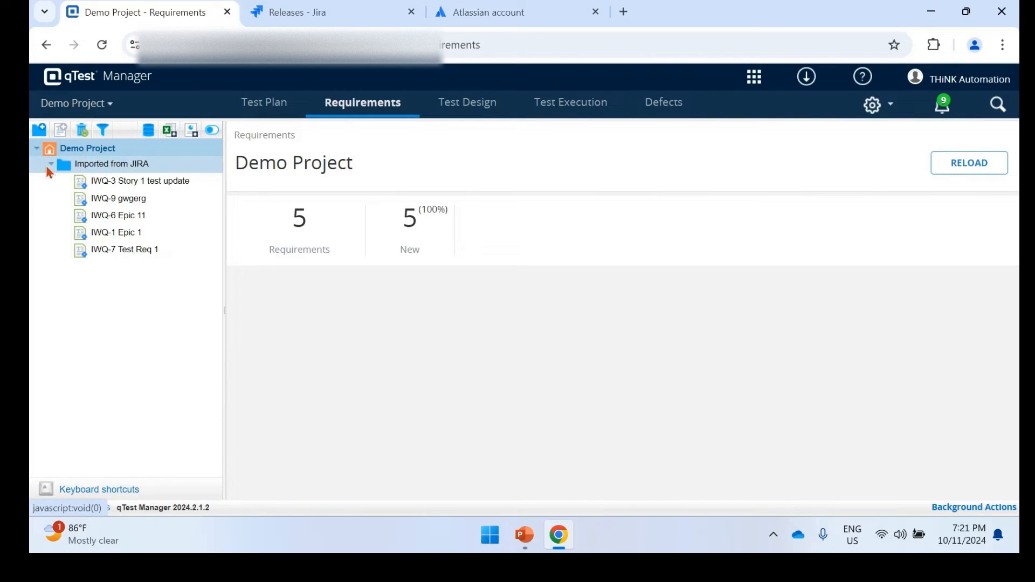
pyautogui.click(107, 187)
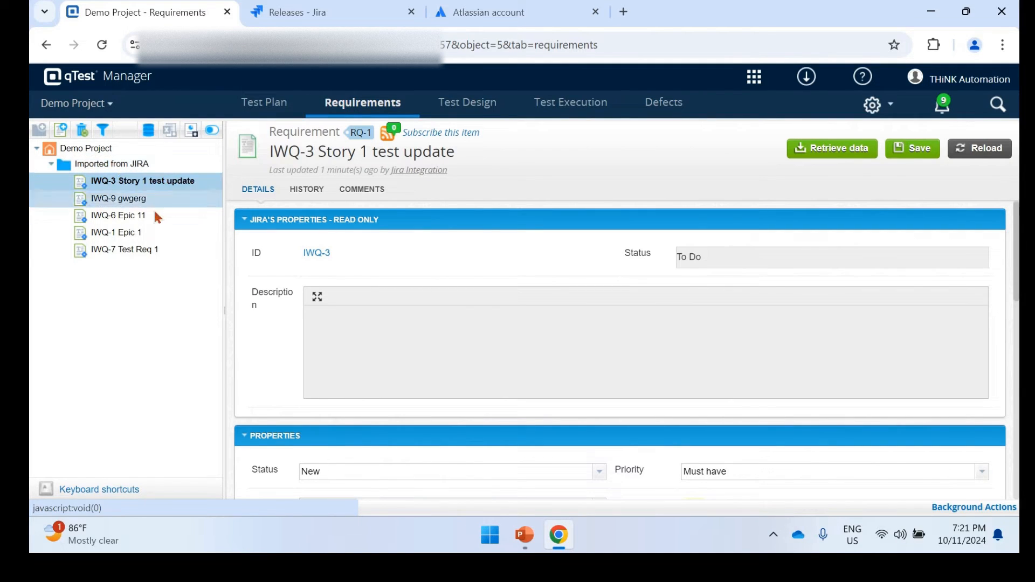
pyautogui.scroll(-4, 567, 363)
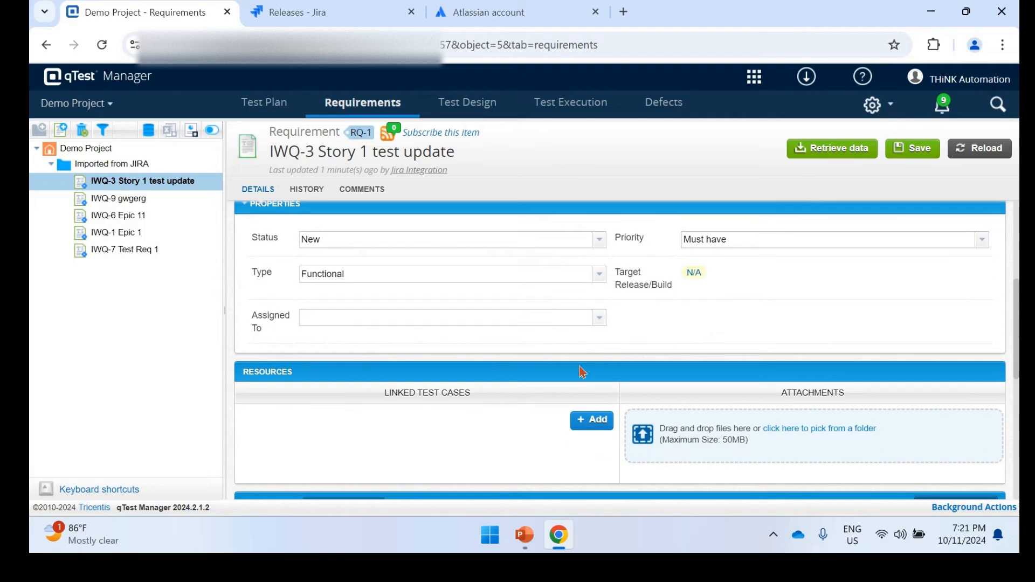
pyautogui.scroll(4, 580, 370)
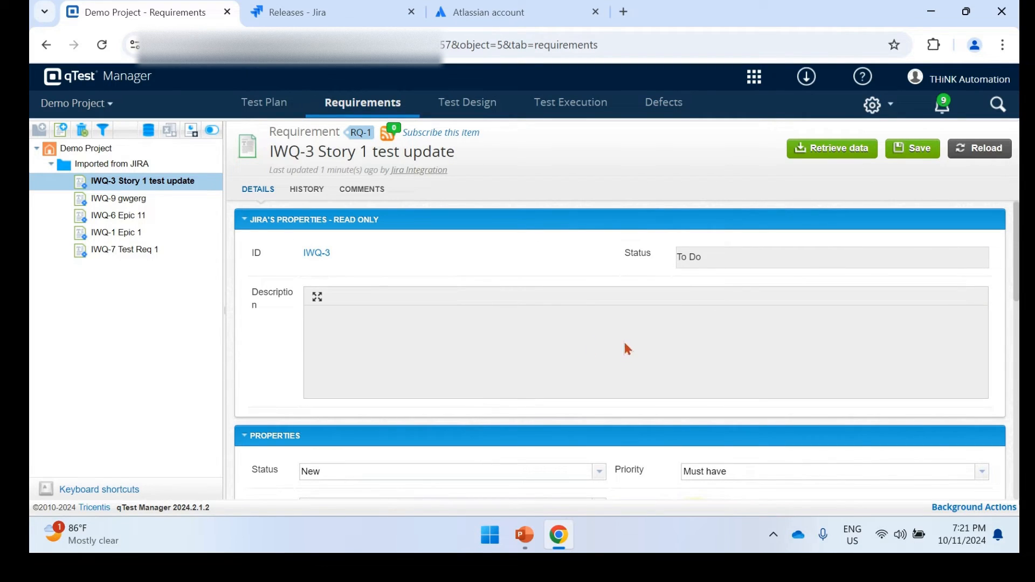
# Step: Open the Jira issue linked to requirement IWQ-3 and return to qTest Manager
pyautogui.rightClick(305, 252)
pyautogui.click(296, 260)
pyautogui.click(313, 254)
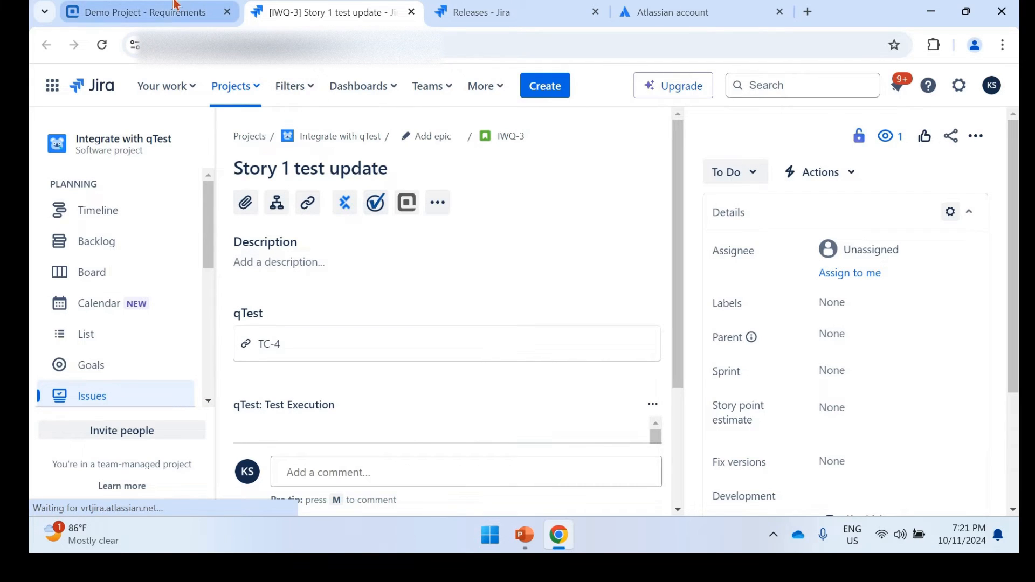
pyautogui.click(174, 14)
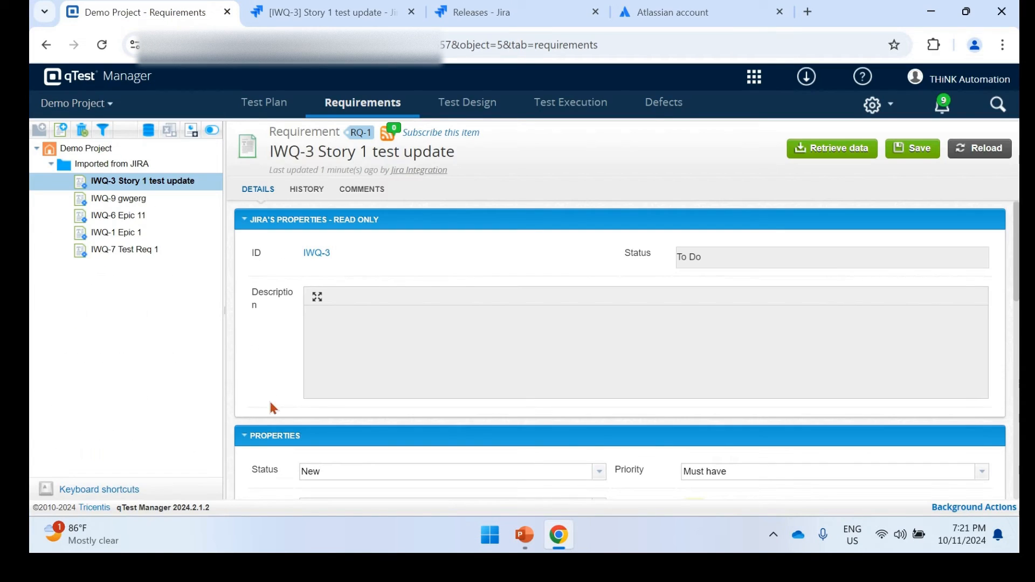
# Step: Review the IWQ-3 requirement's properties and associated test case section, and look through requirement IWQ-9 gwgerg
pyautogui.scroll(-15, 274, 358)
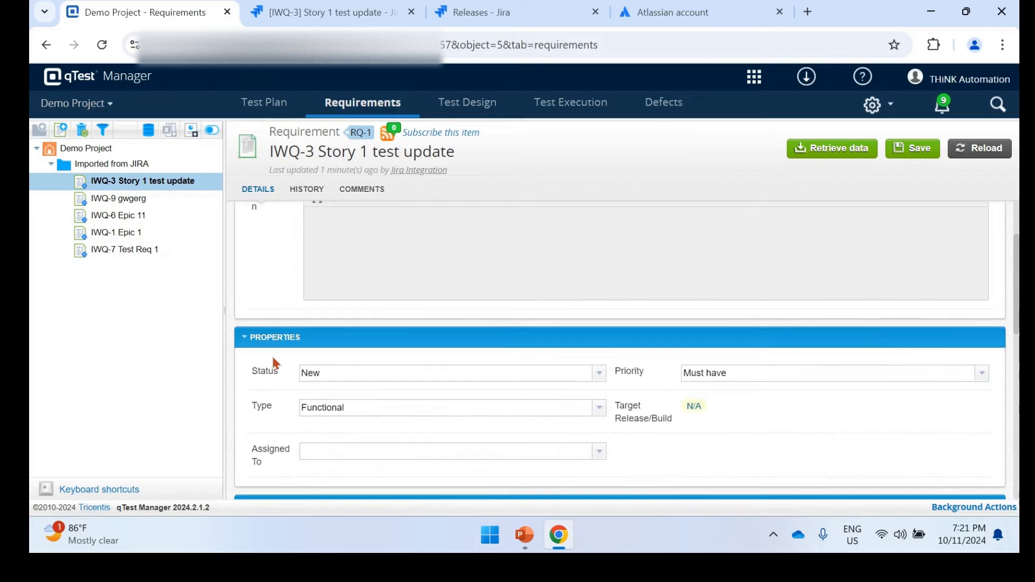
pyautogui.scroll(-3, 274, 363)
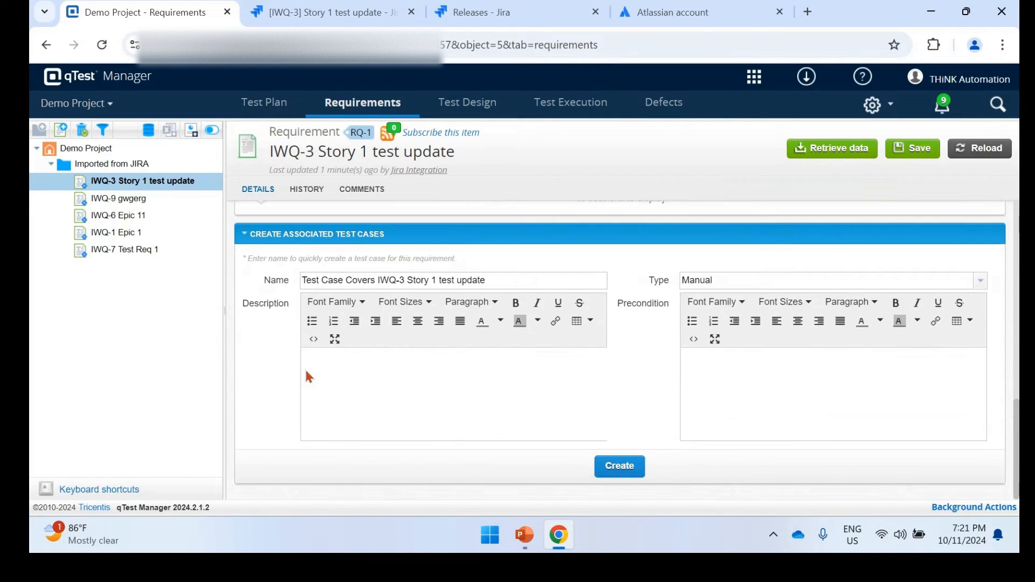
pyautogui.scroll(17, 304, 368)
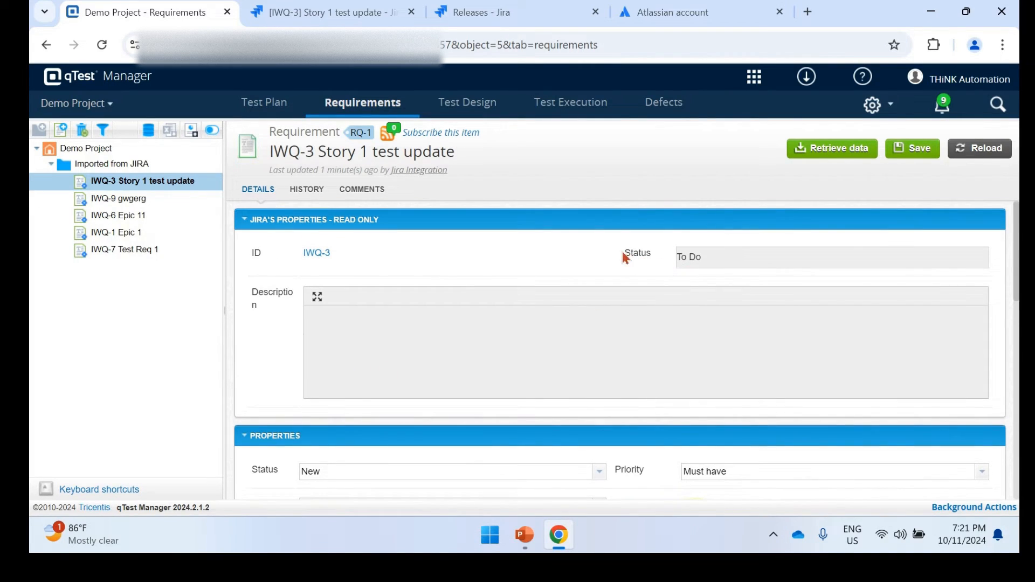
pyautogui.click(148, 201)
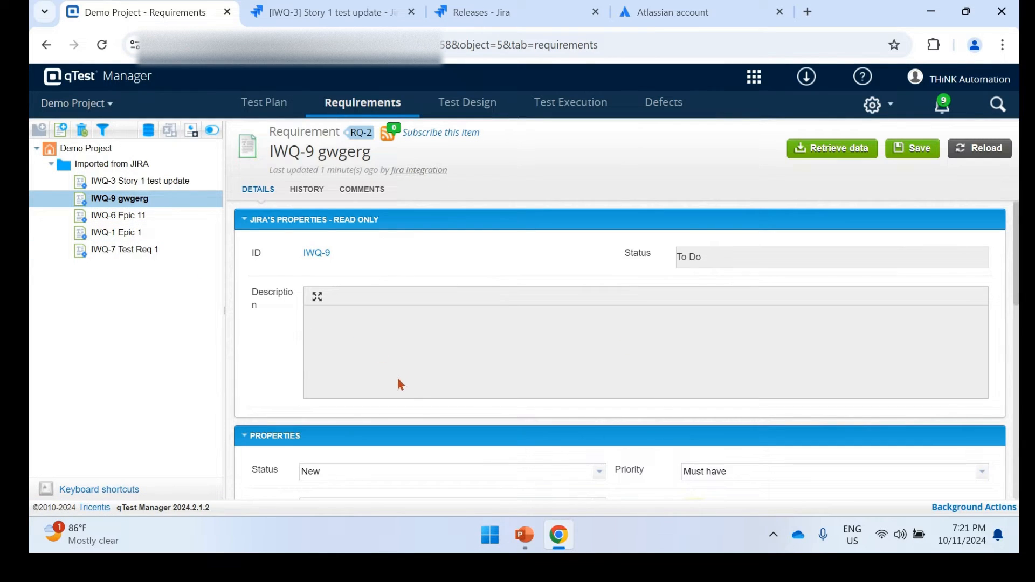
pyautogui.scroll(-4, 399, 380)
pyautogui.scroll(4, 415, 376)
# Step: Open Release 2024 in the Test Plan and examine its Jira properties and release scope
pyautogui.click(272, 107)
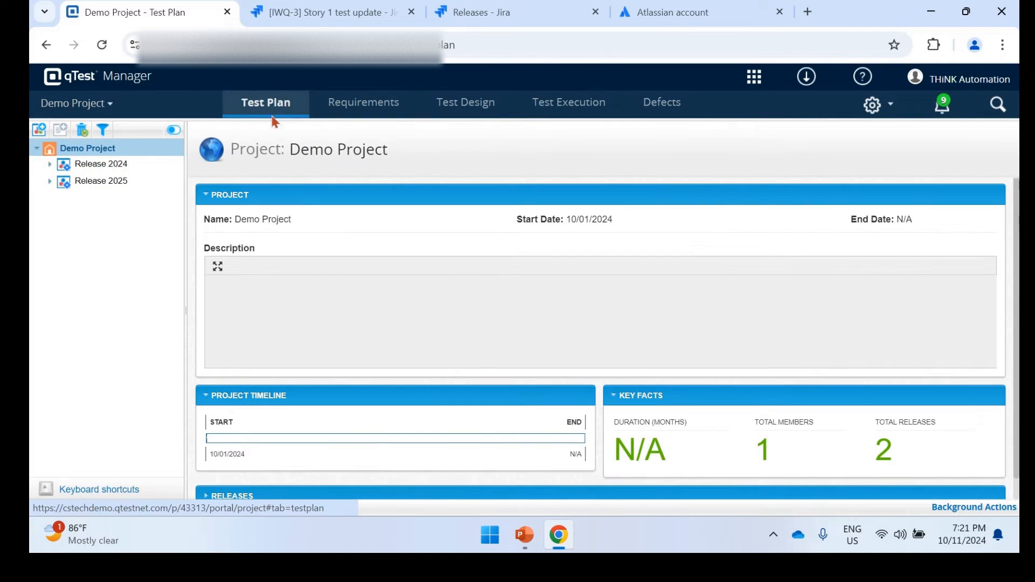
pyautogui.click(119, 169)
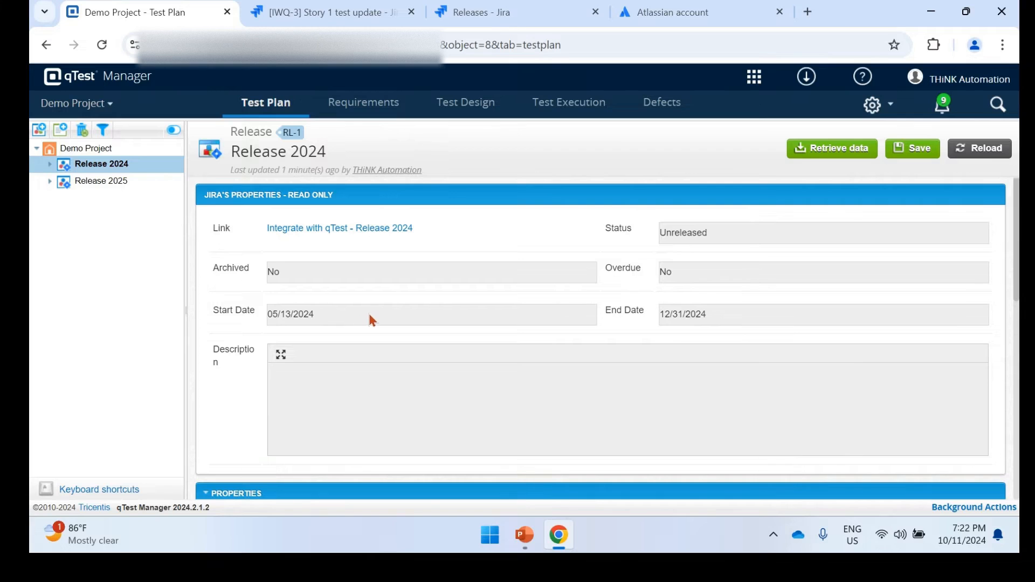
pyautogui.scroll(-4, 369, 312)
pyautogui.scroll(-5, 371, 317)
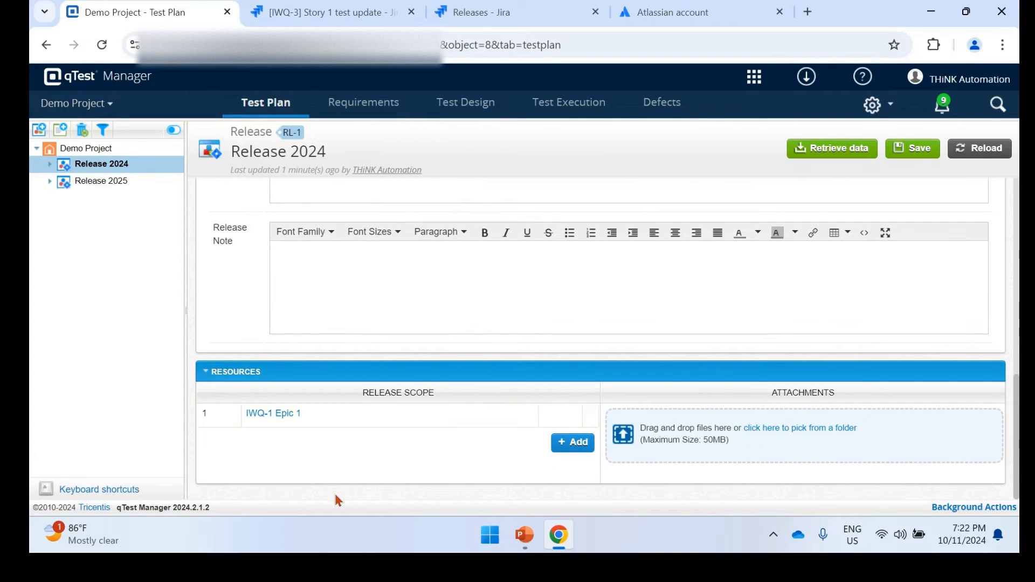
# Step: Switch to Jira issue IWQ-3 to check its details, including the fix versions, and return to qTest Manager
pyautogui.click(326, 13)
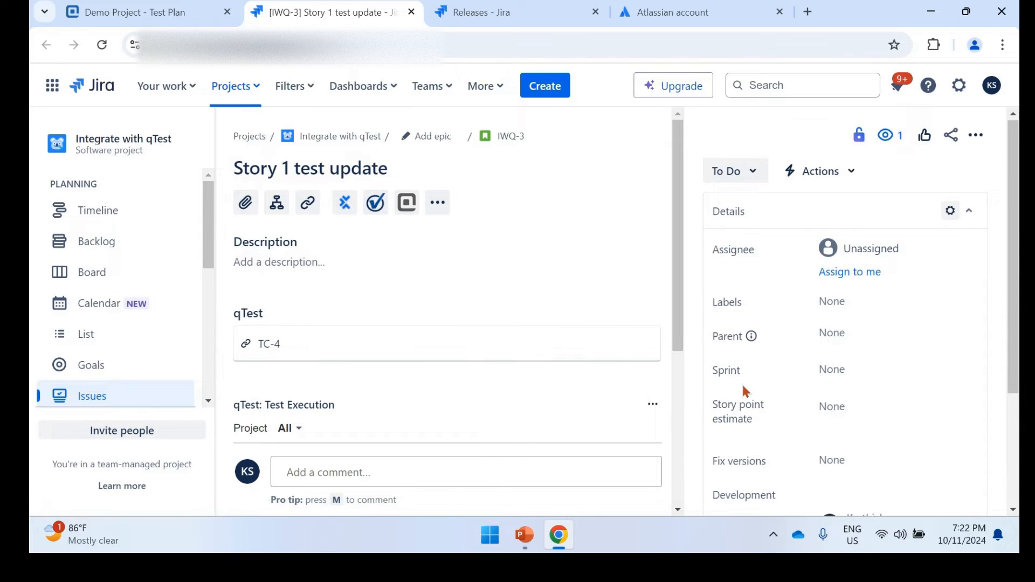
pyautogui.scroll(-3, 746, 391)
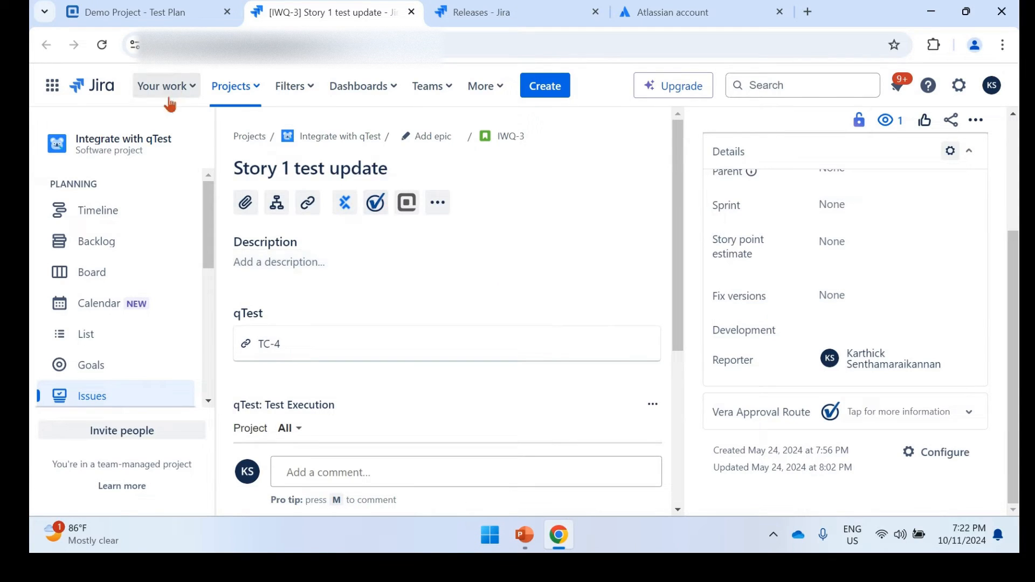
pyautogui.click(168, 8)
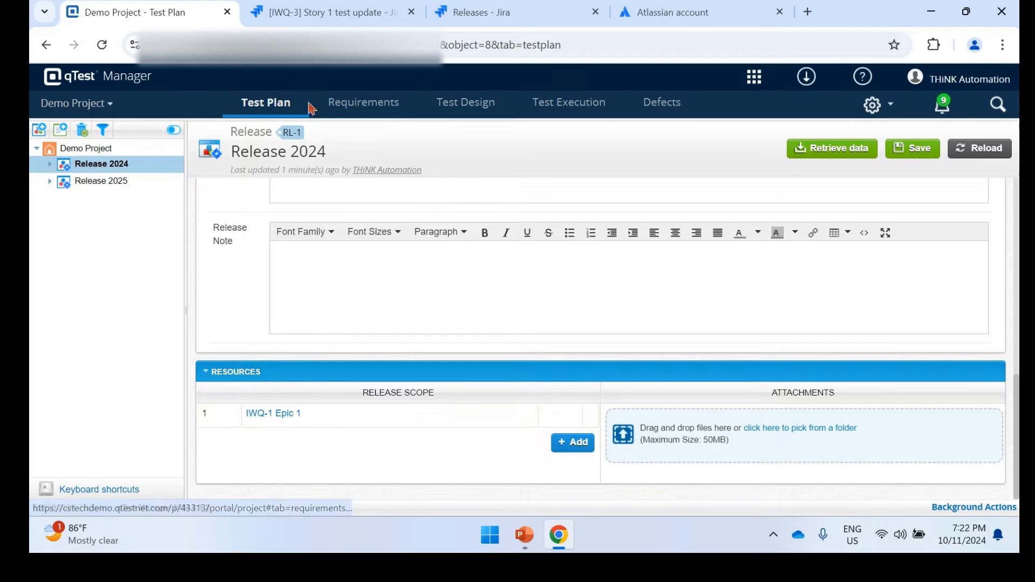
# Step: Switch to Jira and look through the backlog issues of the Integrate with qTest project
pyautogui.click(322, 11)
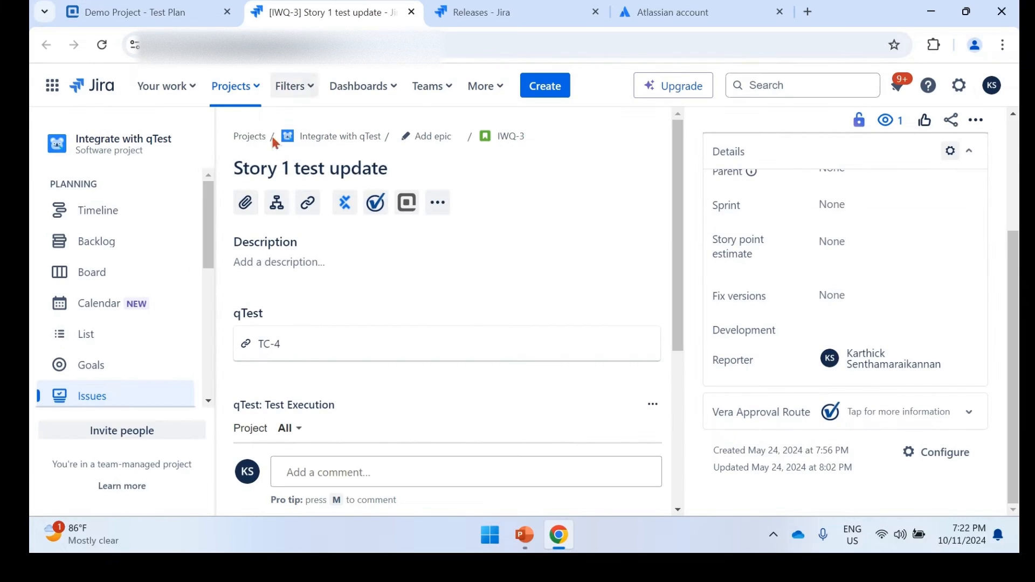
pyautogui.click(121, 251)
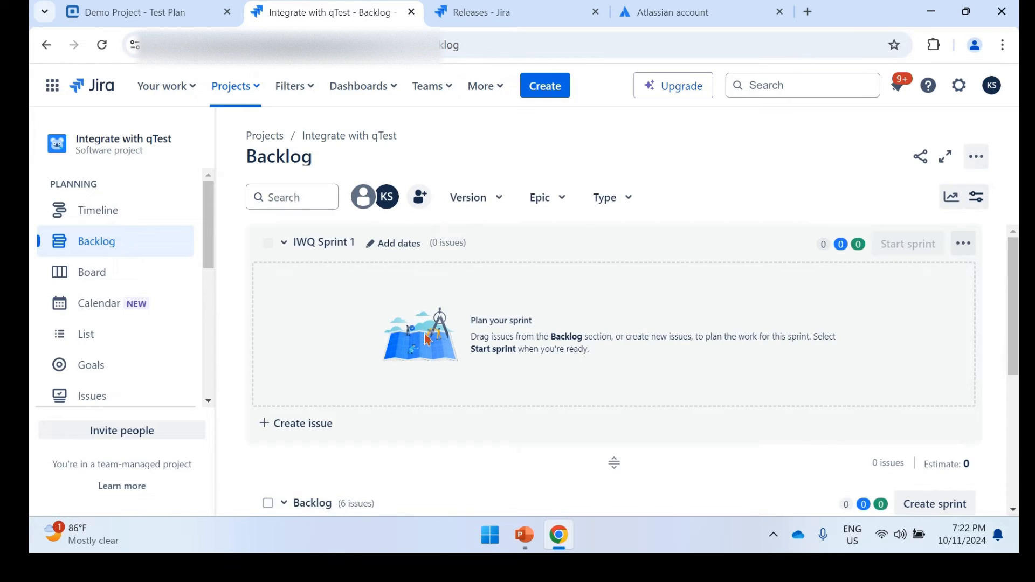
pyautogui.scroll(-4, 430, 345)
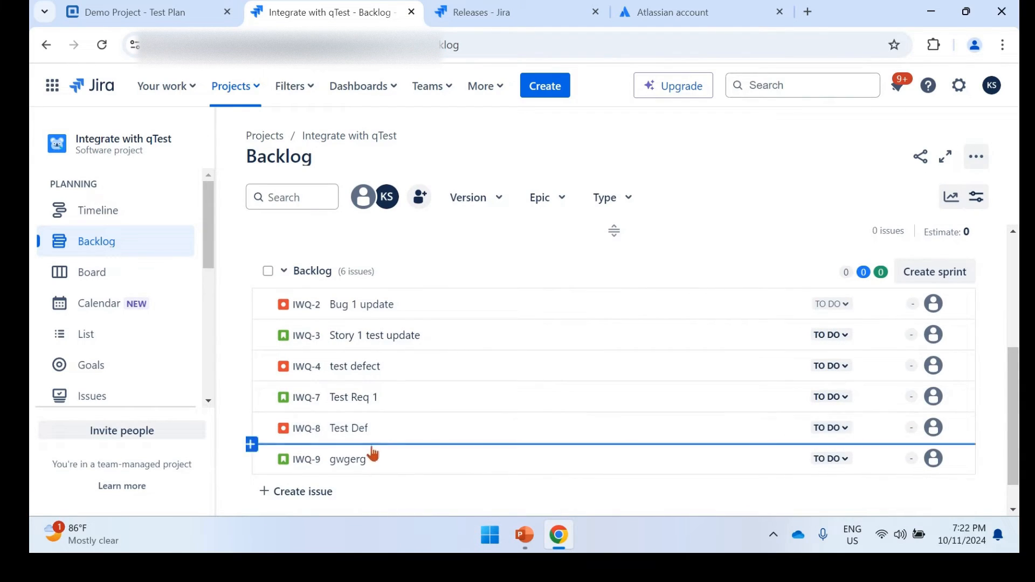
pyautogui.scroll(-1, 412, 429)
pyautogui.scroll(2, 419, 390)
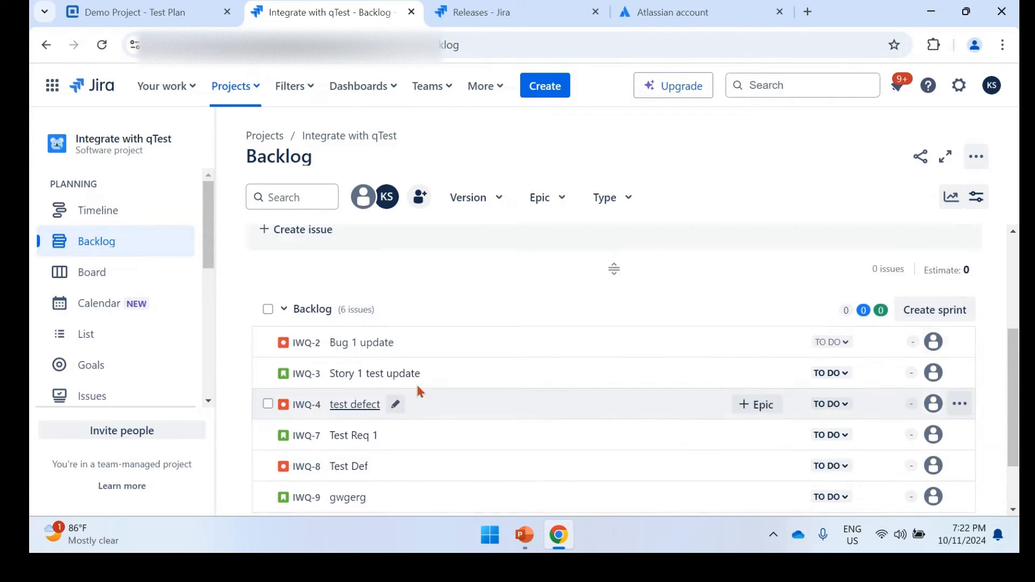
pyautogui.scroll(-2, 473, 364)
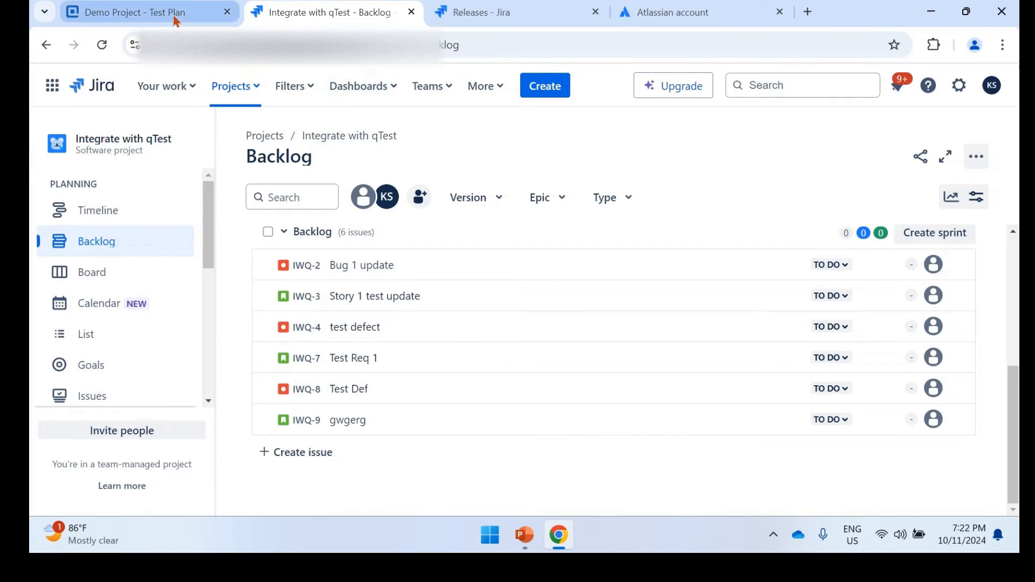
# Step: Open IWQ-1 Epic 1 from the release scope in qTest Manager, check its linked Jira issue and return to qTest Manager
pyautogui.click(134, 12)
pyautogui.click(267, 415)
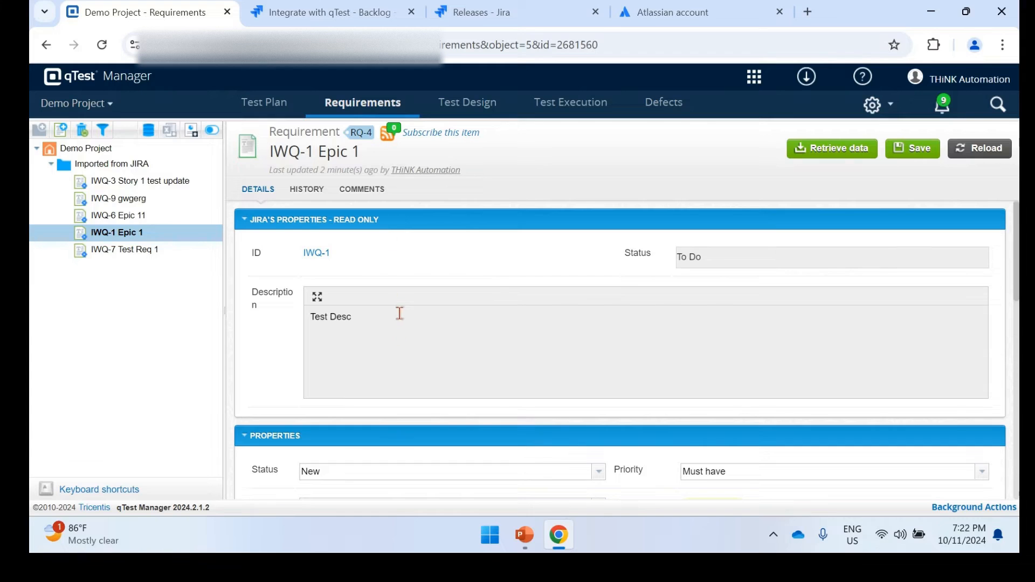
pyautogui.click(320, 254)
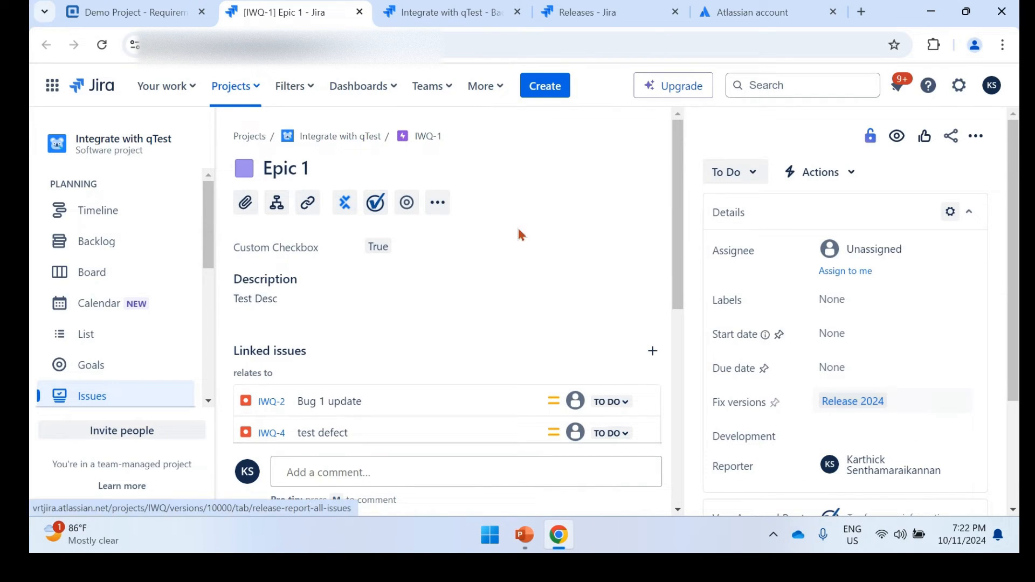
pyautogui.click(93, 10)
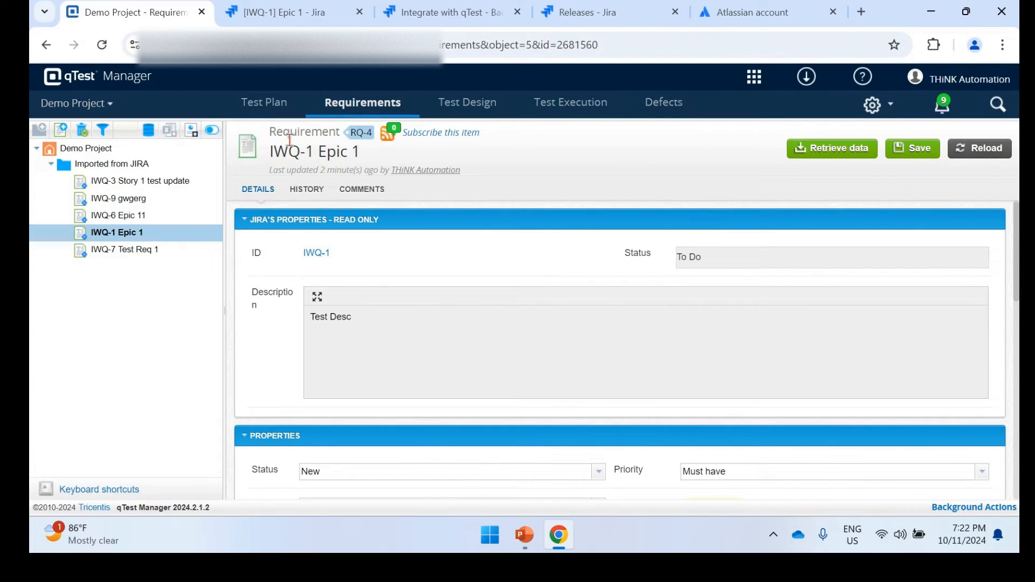
# Step: Go back to the Test Plan and examine Release 2024's release scope and Jira properties
pyautogui.click(264, 102)
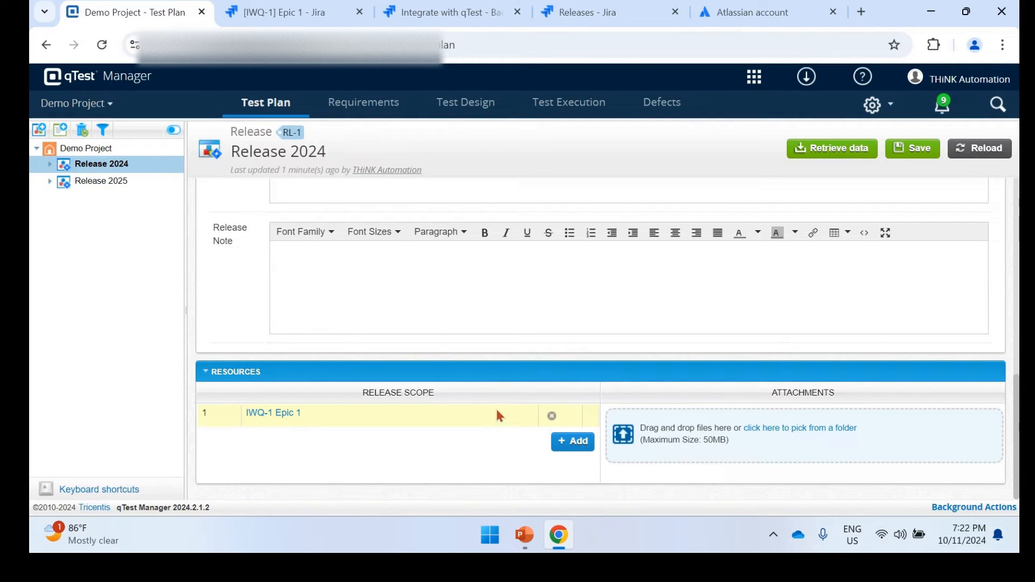
pyautogui.scroll(1, 327, 444)
pyautogui.scroll(-1, 330, 445)
pyautogui.scroll(8, 272, 313)
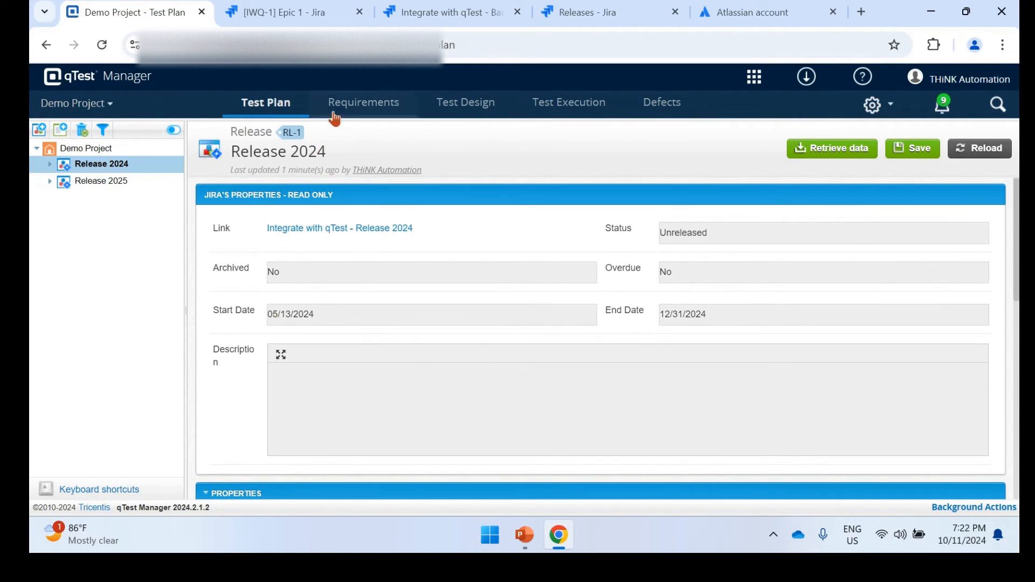
# Step: Add a linked test case to requirement IWQ-3 Story 1 test update and open that test case
pyautogui.click(348, 107)
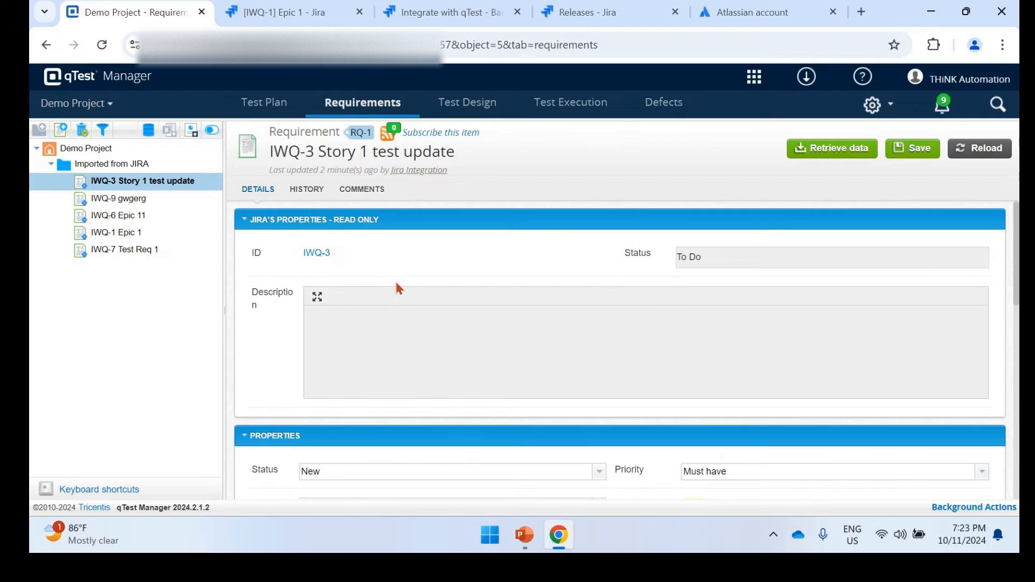
pyautogui.scroll(-10, 442, 364)
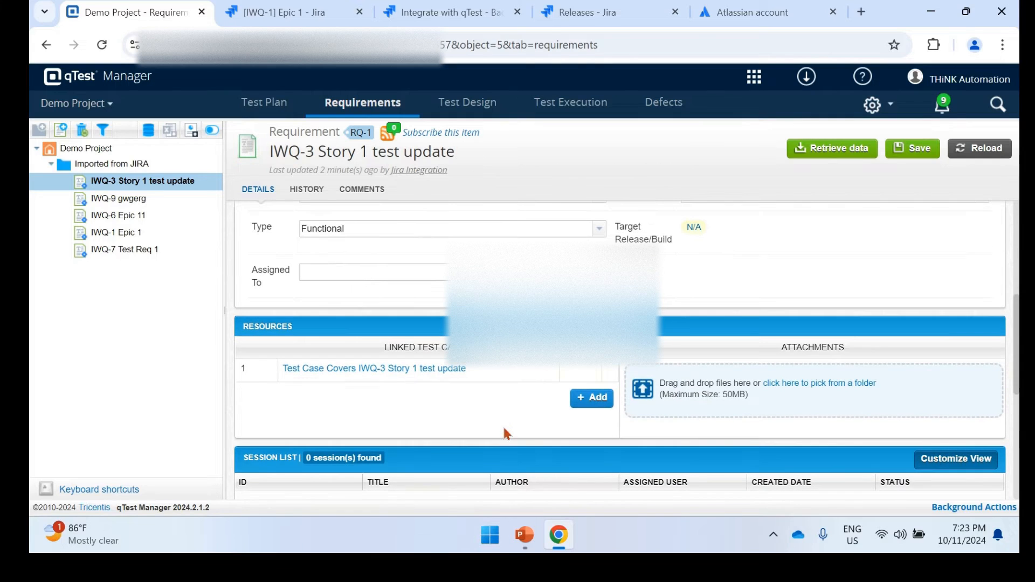
pyautogui.click(416, 369)
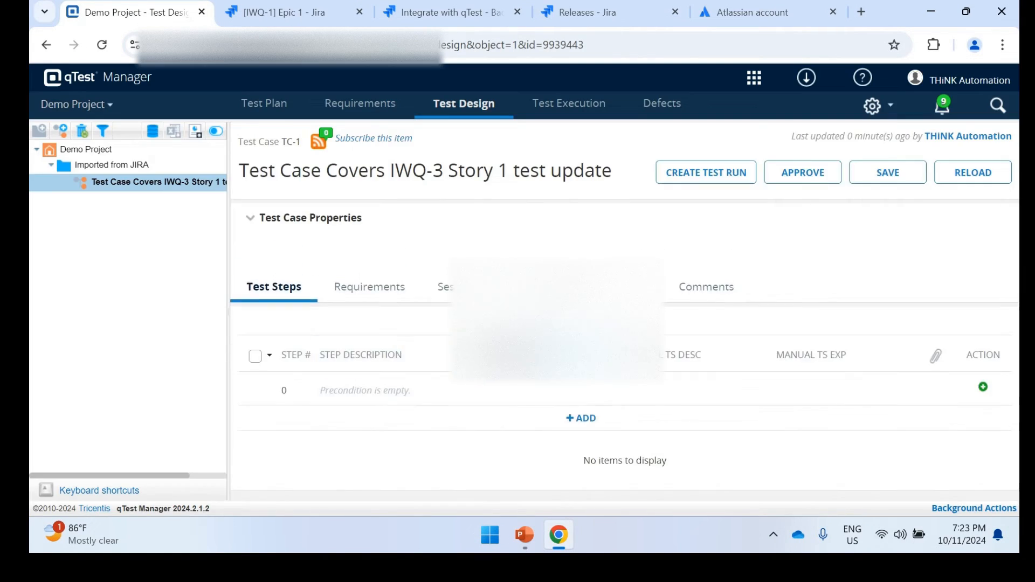
# Step: Add a test step with description "fvef" and expected result "dewf" to the test case and save it
pyautogui.scroll(-7, 477, 392)
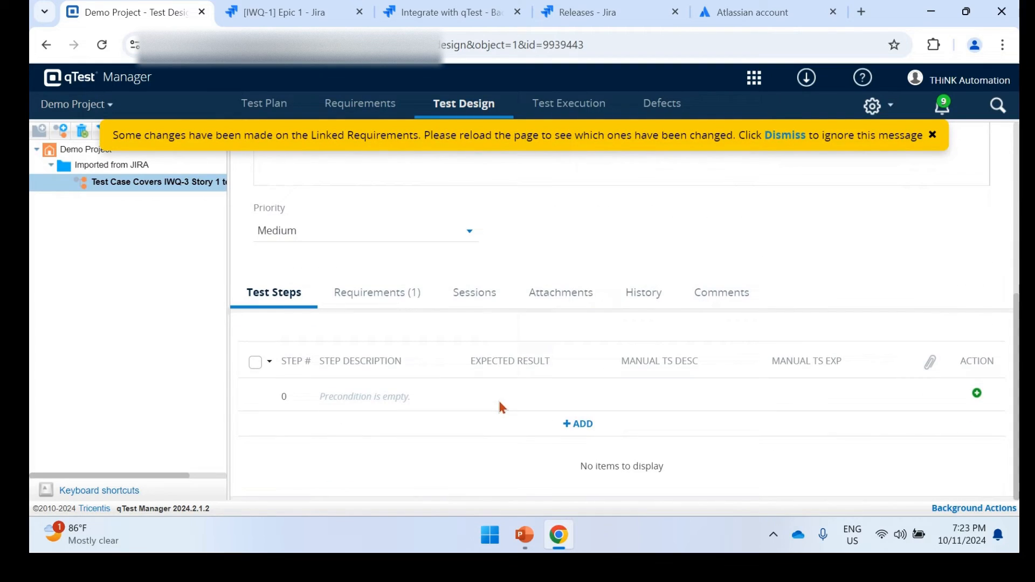
pyautogui.click(586, 426)
pyautogui.write('fvef')
pyautogui.click(524, 445)
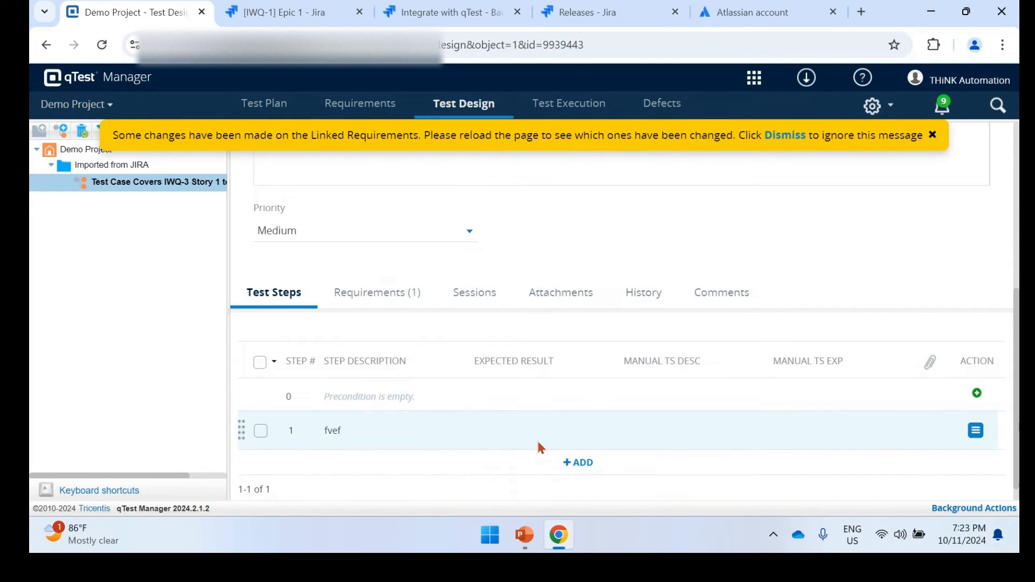
pyautogui.click(536, 430)
pyautogui.write('dewf')
pyautogui.click(852, 221)
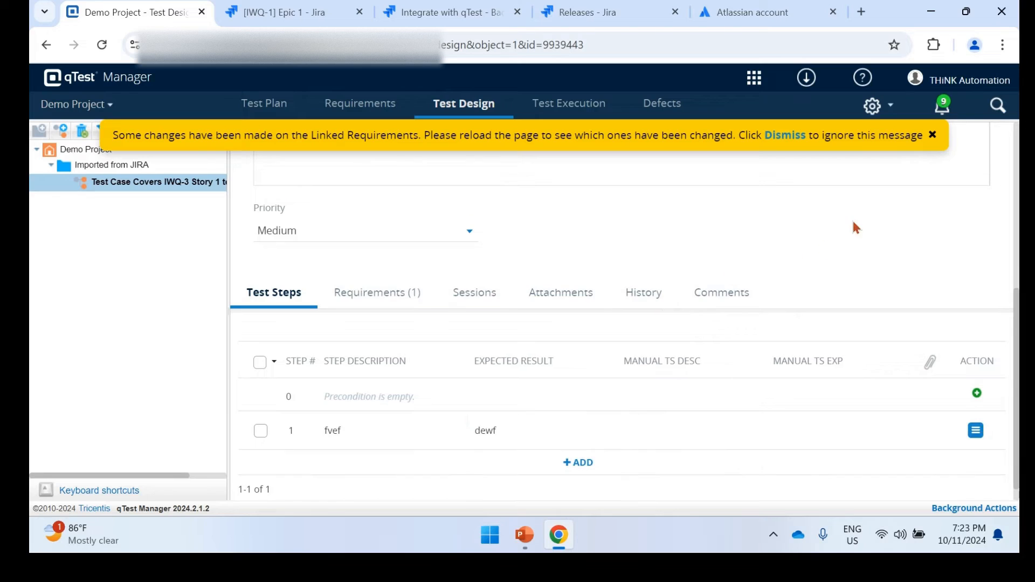
pyautogui.scroll(7, 873, 205)
pyautogui.click(868, 174)
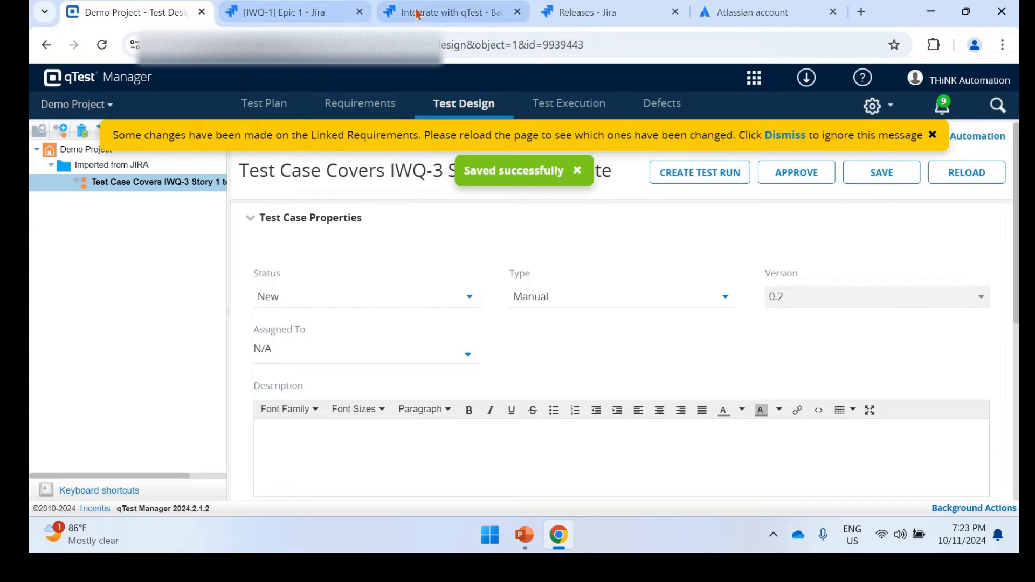
# Step: Open the Jira issue linked to requirement IWQ-3 and check its linked qTest test cases and test execution section
pyautogui.click(358, 107)
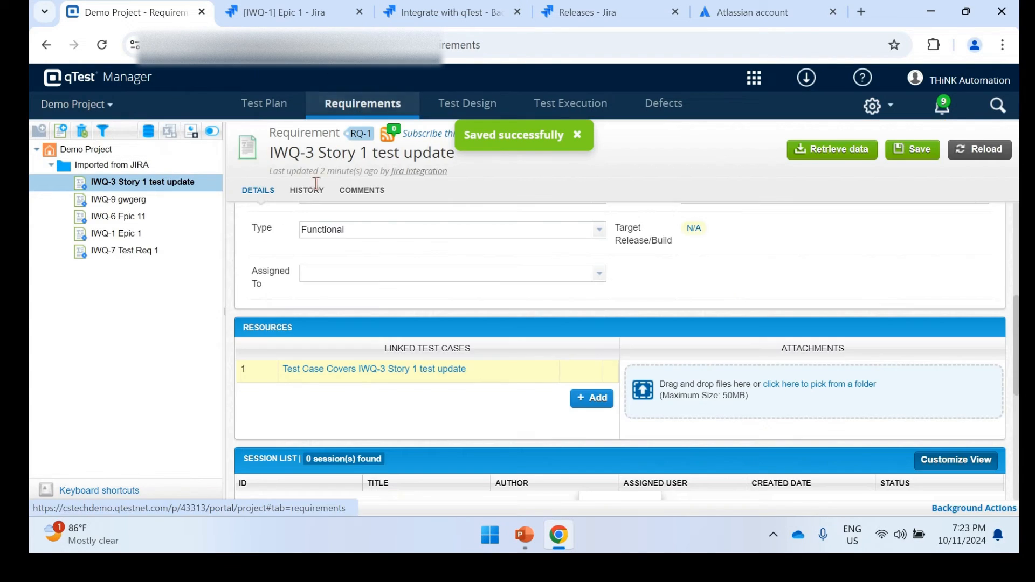
pyautogui.click(318, 254)
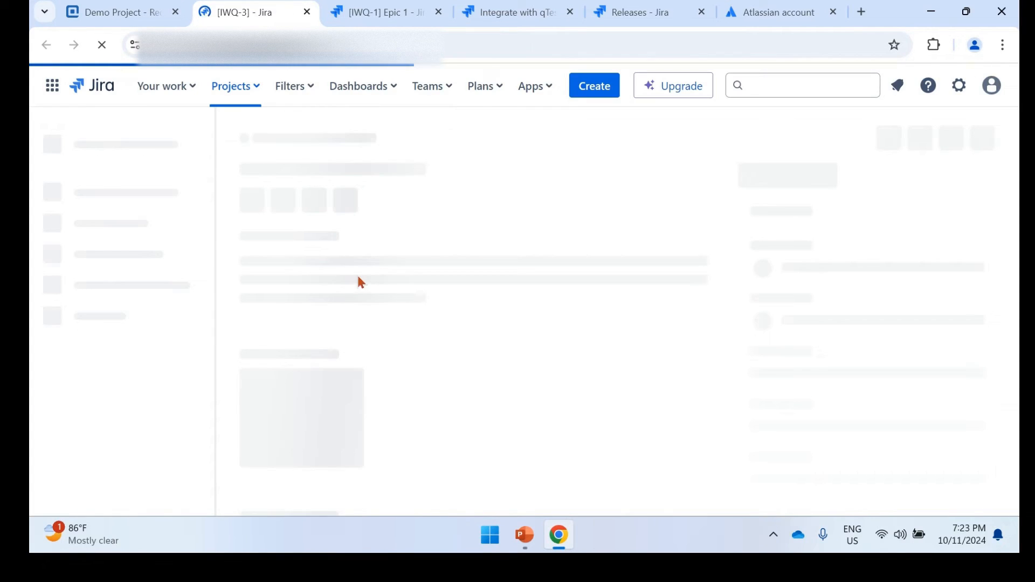
pyautogui.scroll(-2, 441, 271)
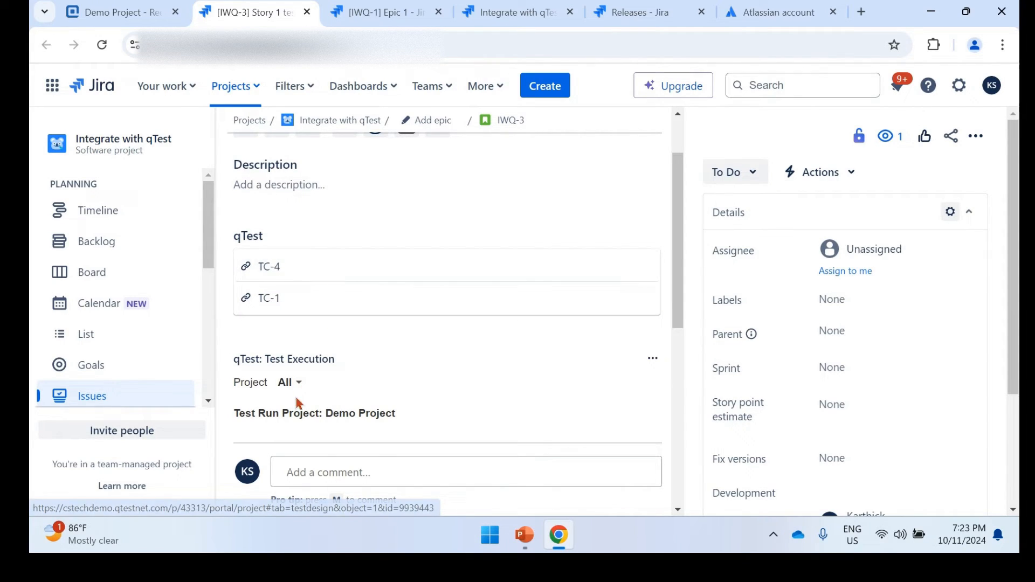
pyautogui.scroll(-2, 400, 307)
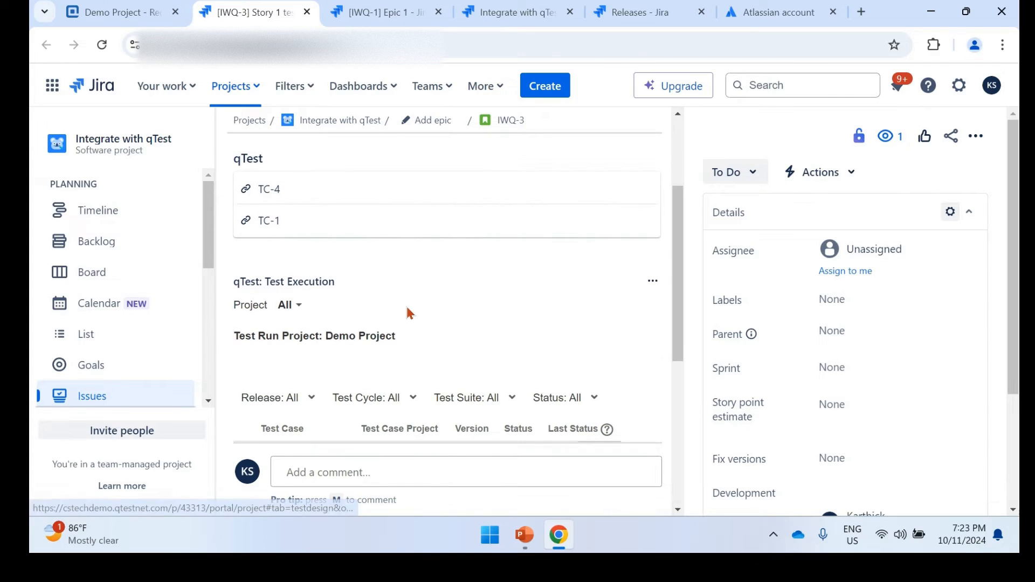
pyautogui.scroll(-2, 408, 308)
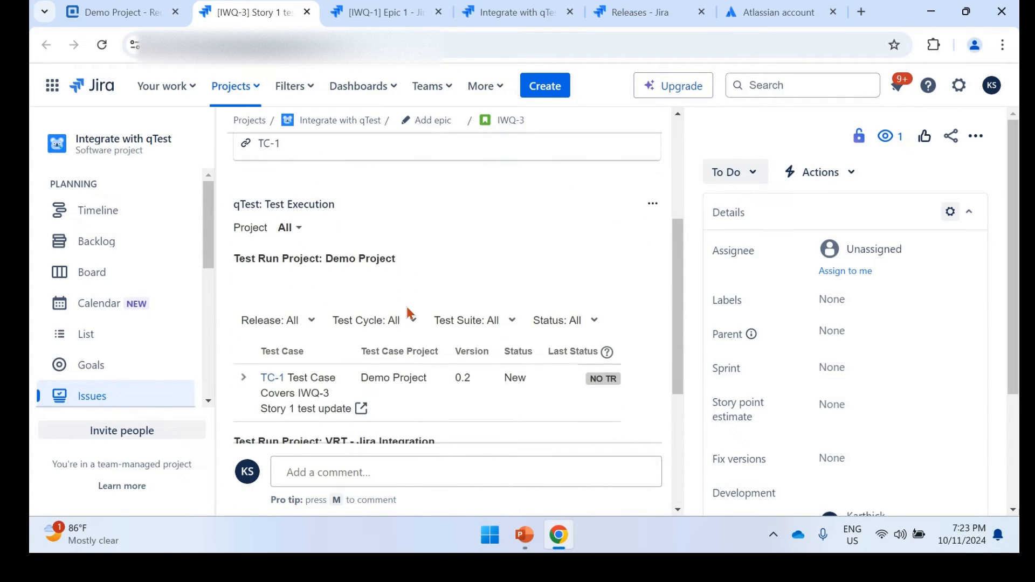
pyautogui.scroll(2, 407, 304)
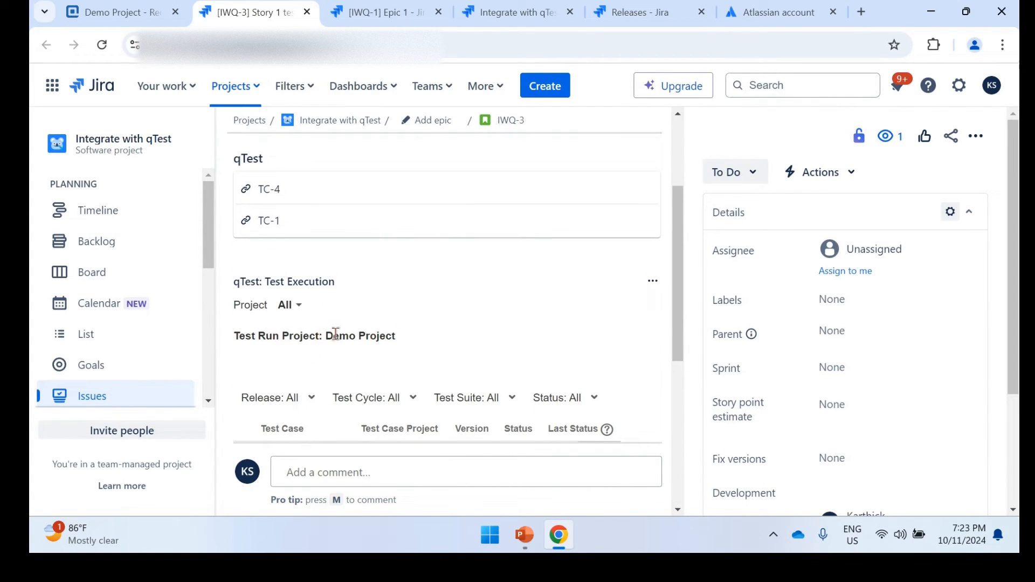
# Step: Examine the test execution entries for Demo Project and VRT - Jira Integration in the issue, and return to qTest Manager
pyautogui.moveTo(333, 335); pyautogui.dragTo(453, 338)
pyautogui.scroll(-2, 531, 293)
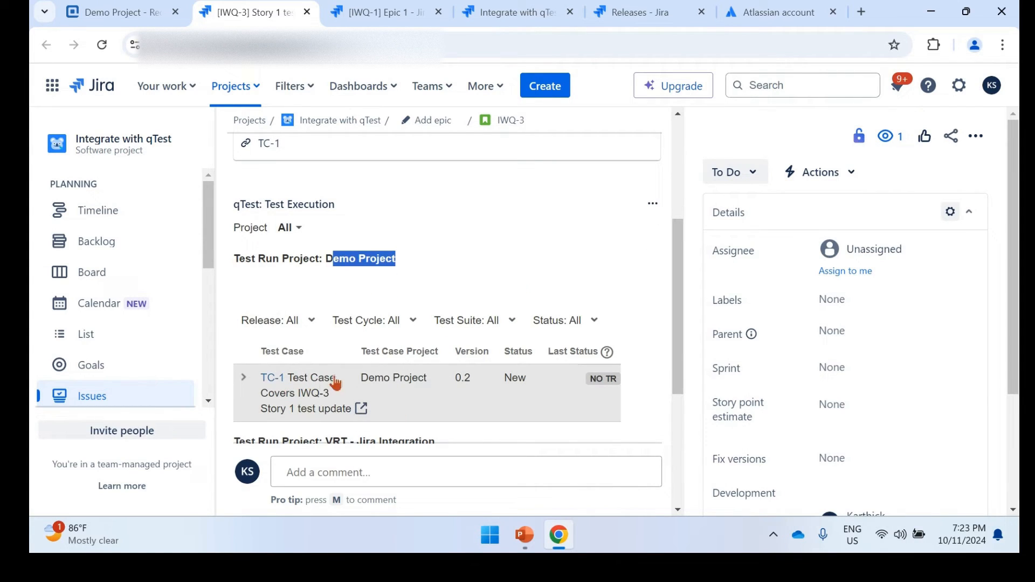
pyautogui.scroll(-2, 367, 364)
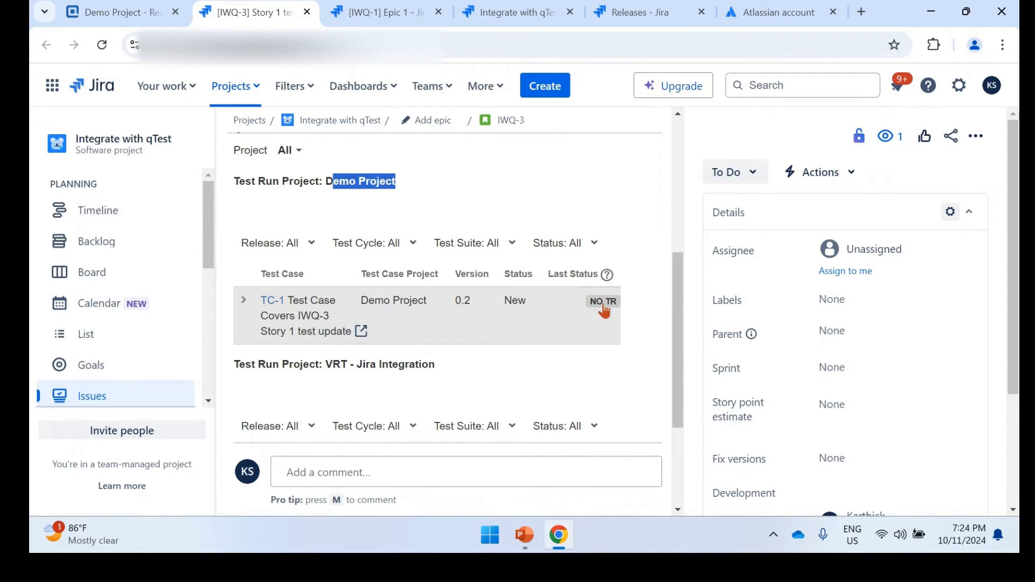
pyautogui.scroll(-1, 356, 324)
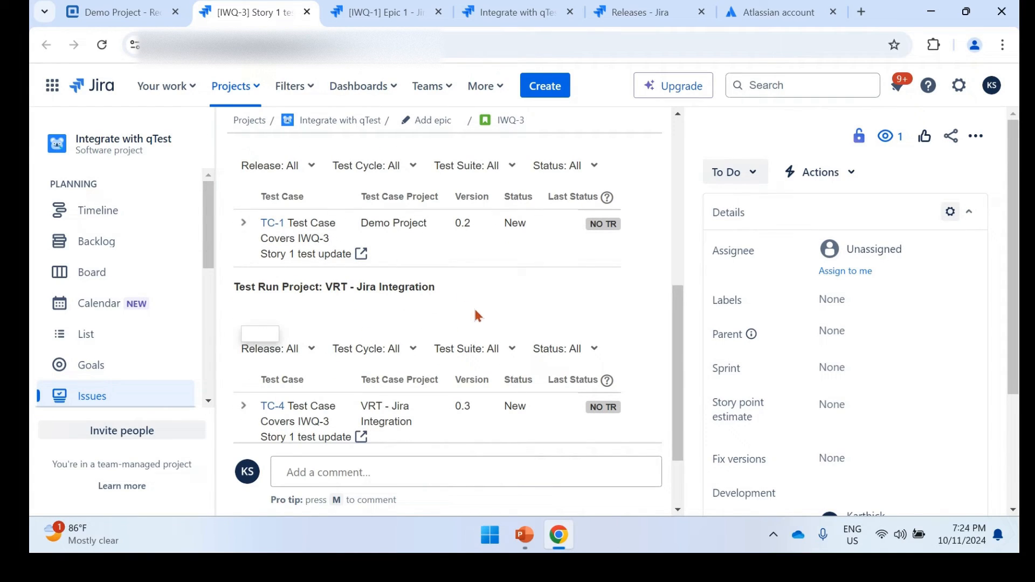
pyautogui.scroll(1, 485, 300)
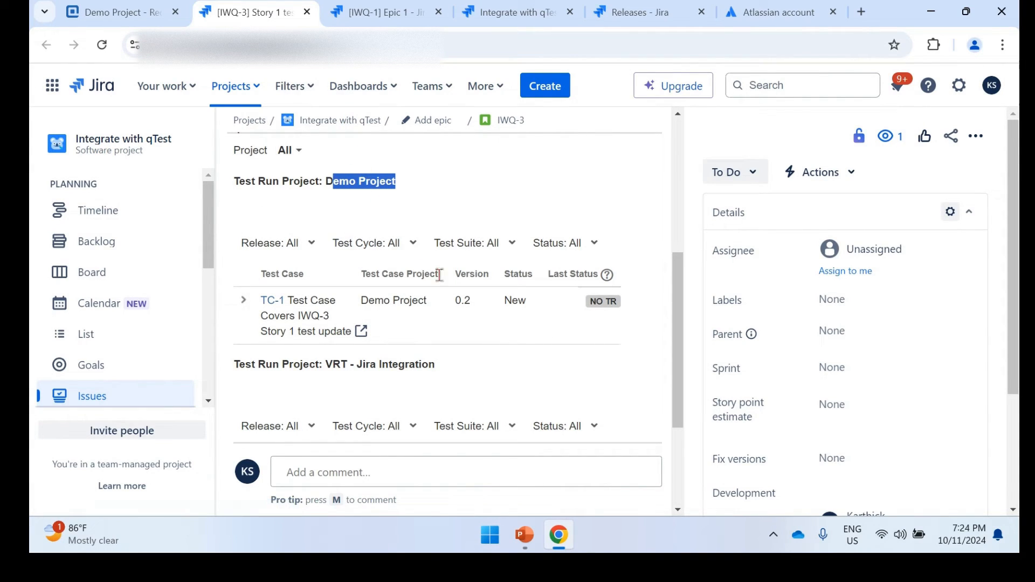
pyautogui.click(448, 193)
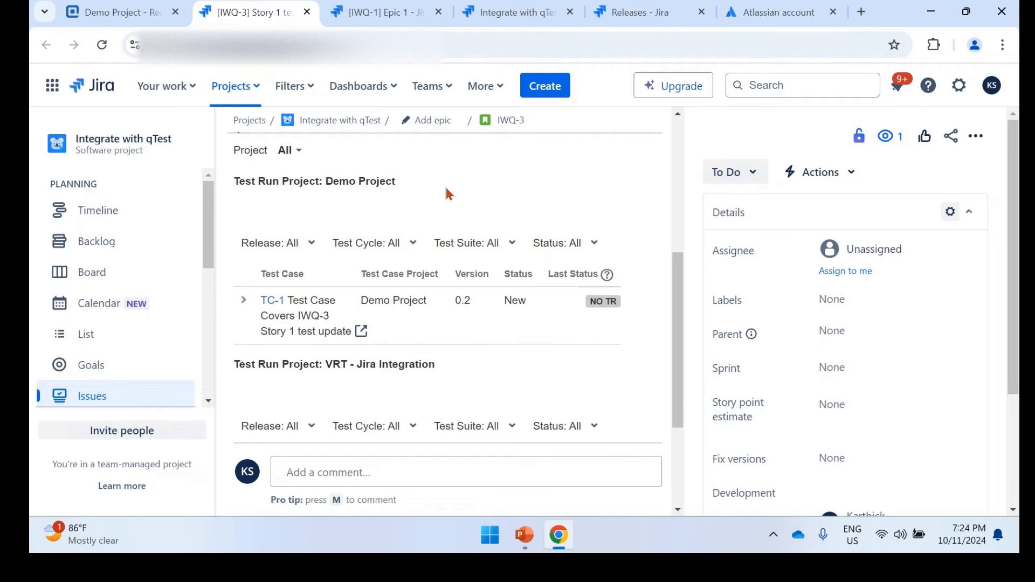
pyautogui.scroll(-3, 447, 193)
pyautogui.scroll(3, 409, 319)
pyautogui.click(139, 7)
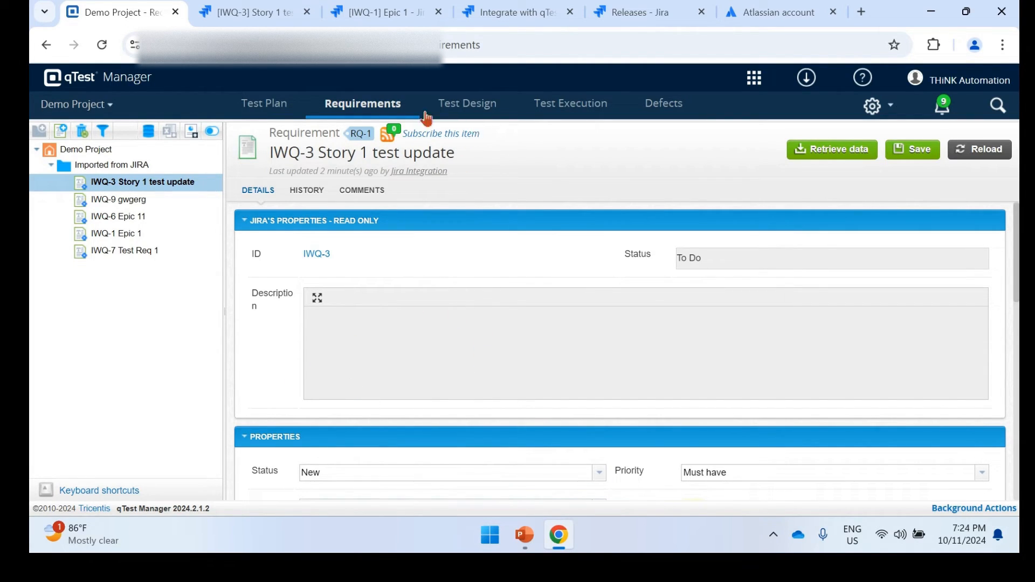
# Step: Switch back to Jira issue IWQ-3 to review linked test cases TC-4 and TC-1 and TC-1's last status, returning to qTest Manager
pyautogui.click(253, 11)
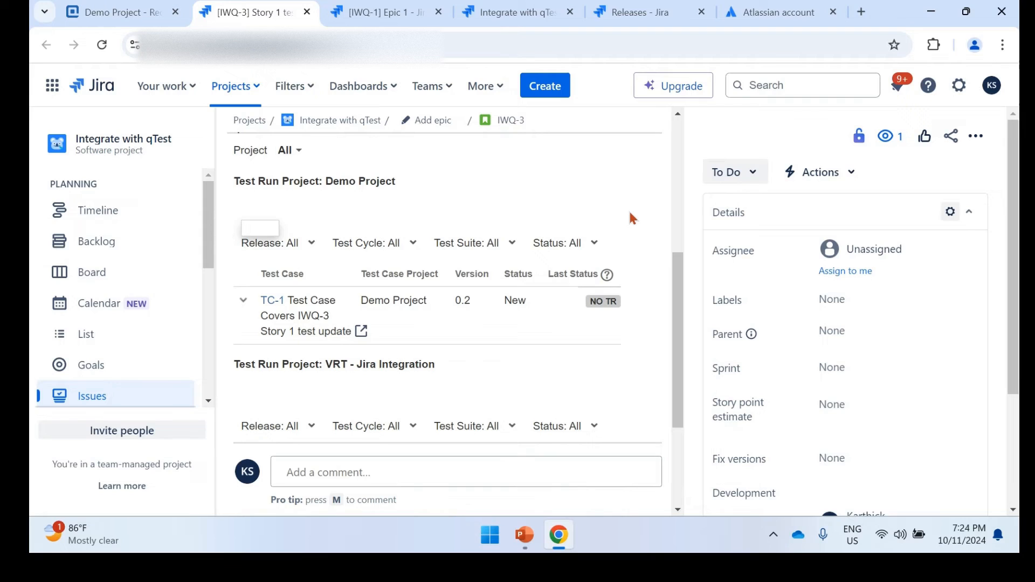
pyautogui.scroll(5, 630, 214)
pyautogui.scroll(2, 630, 215)
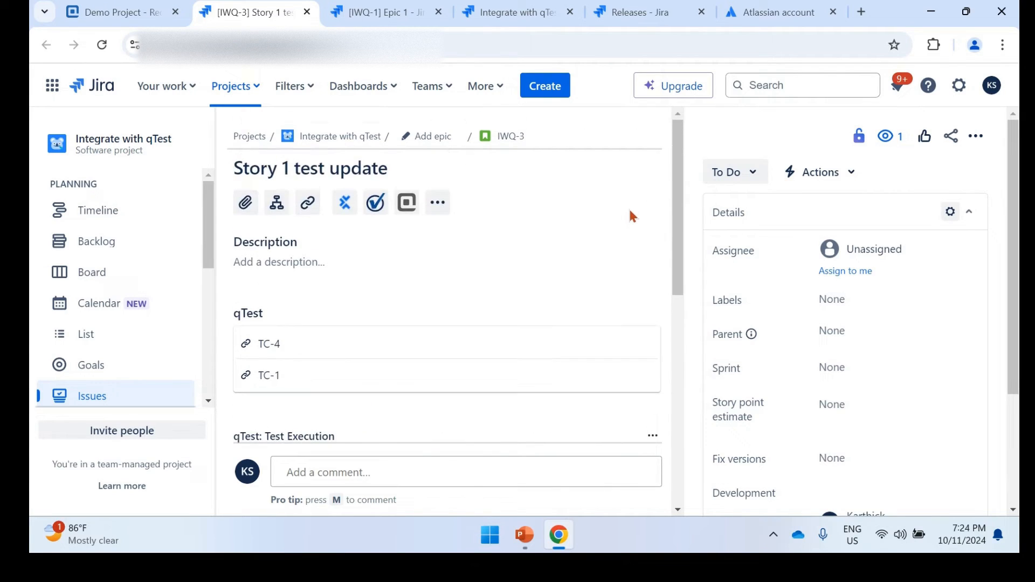
pyautogui.scroll(-1, 397, 308)
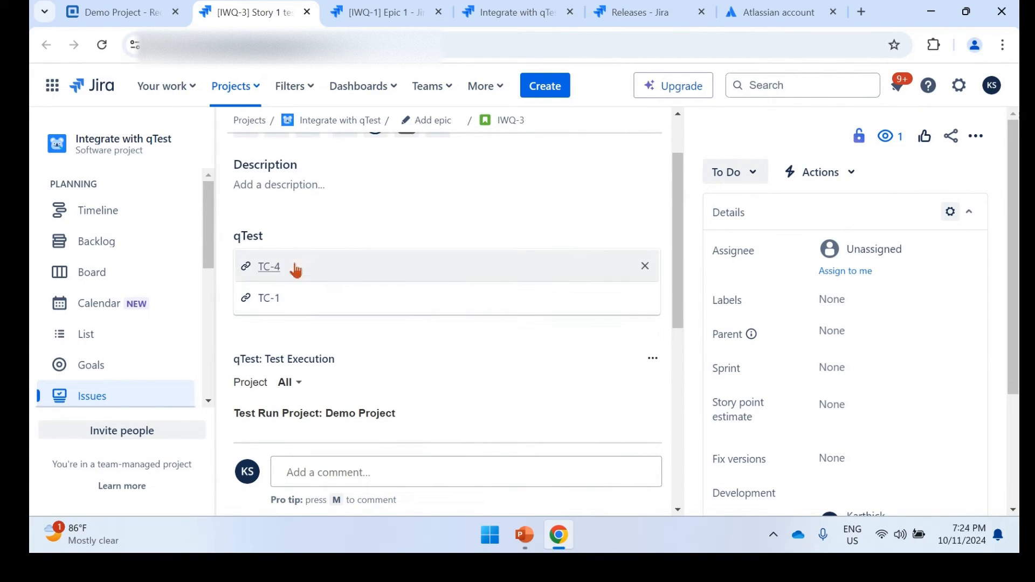
pyautogui.scroll(-2, 415, 324)
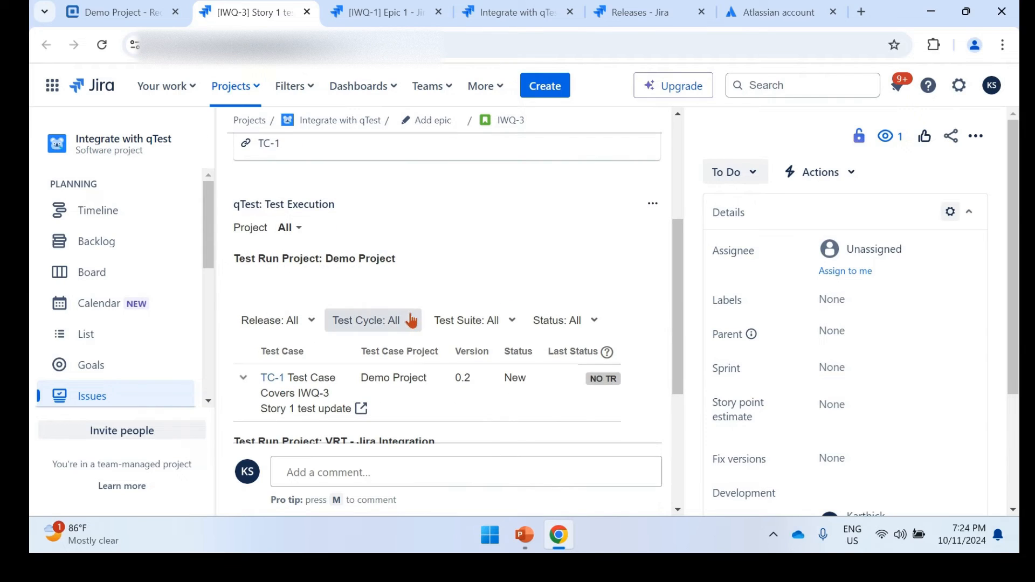
pyautogui.scroll(-1, 418, 300)
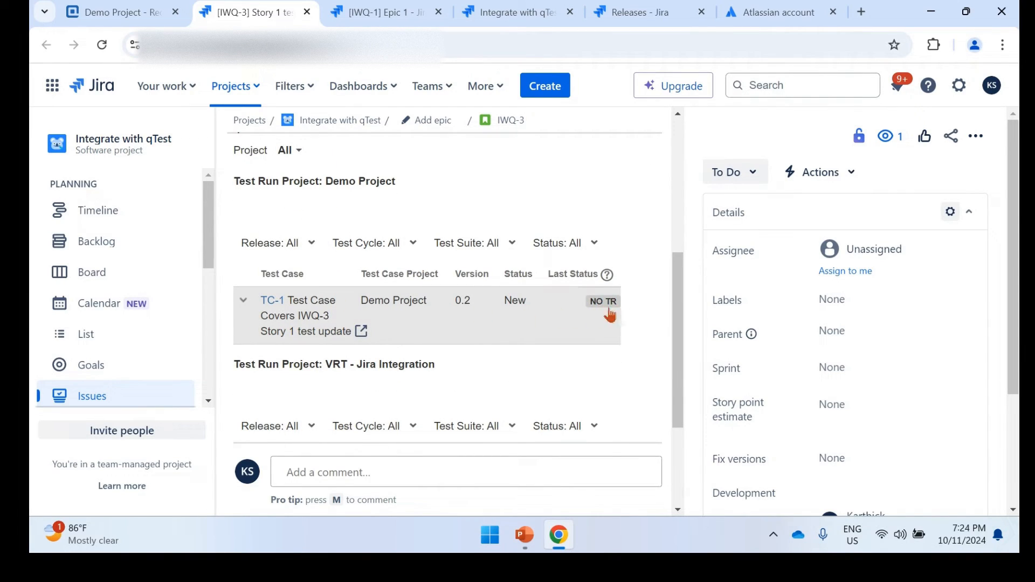
pyautogui.click(141, 10)
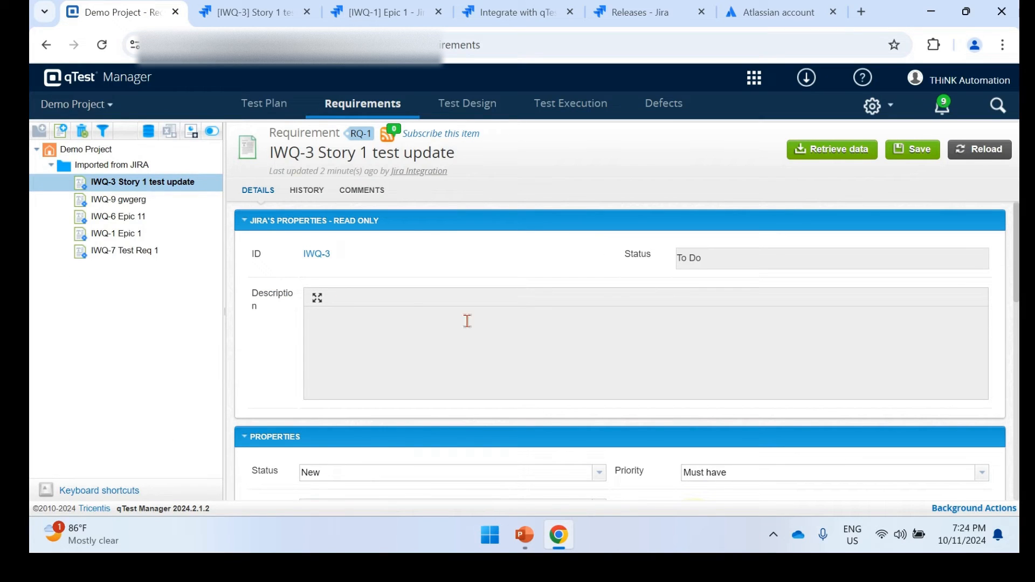
# Step: Approve the test case covering IWQ-3 in Test Design, then reopen and reload it
pyautogui.click(445, 105)
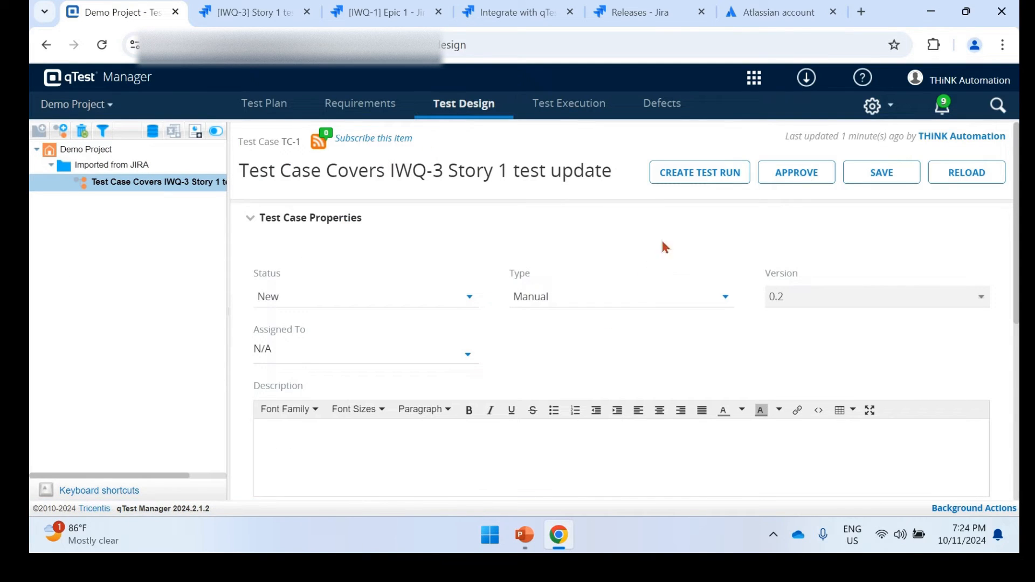
pyautogui.click(793, 179)
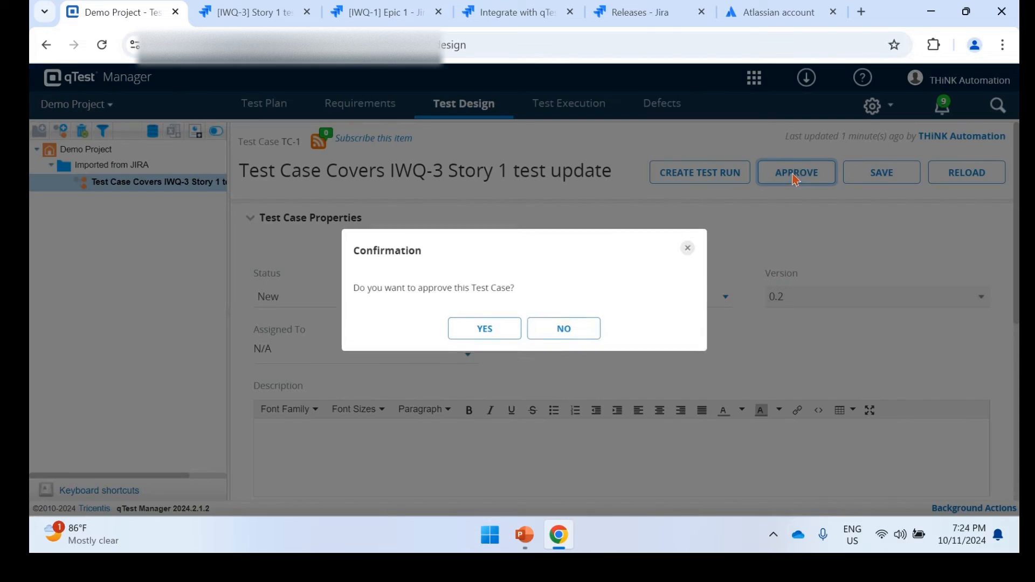
pyautogui.click(511, 336)
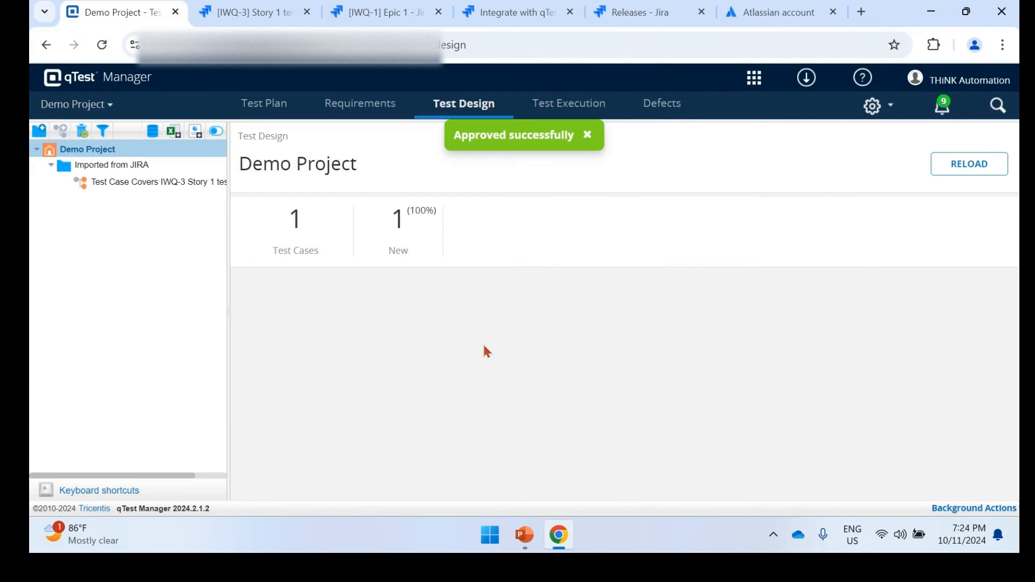
pyautogui.click(153, 183)
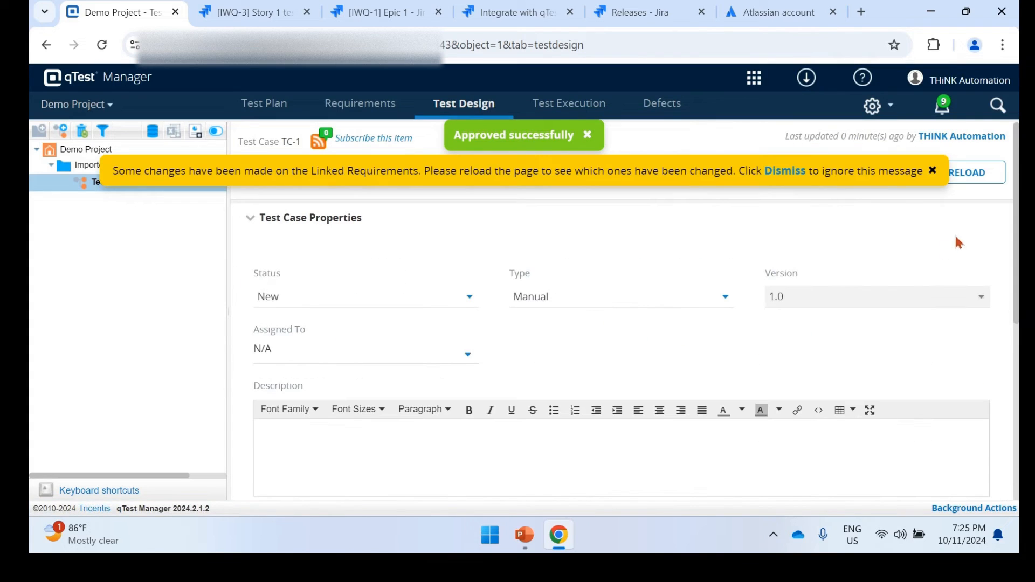
pyautogui.click(977, 173)
# Step: Switch to Jira issue IWQ-3, refresh it, and check TC-1's version in the qTest test execution section
pyautogui.click(256, 12)
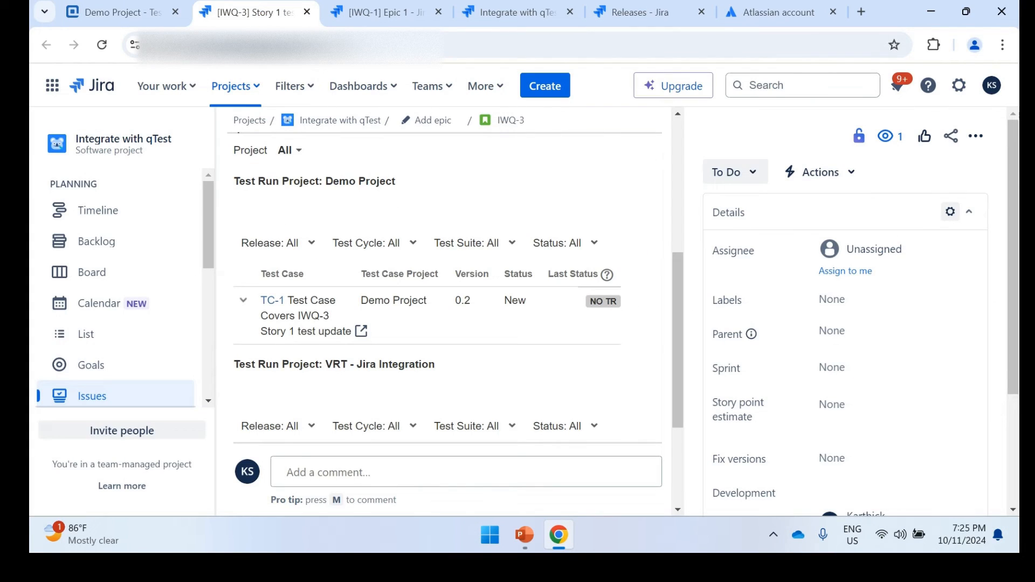
pyautogui.click(102, 46)
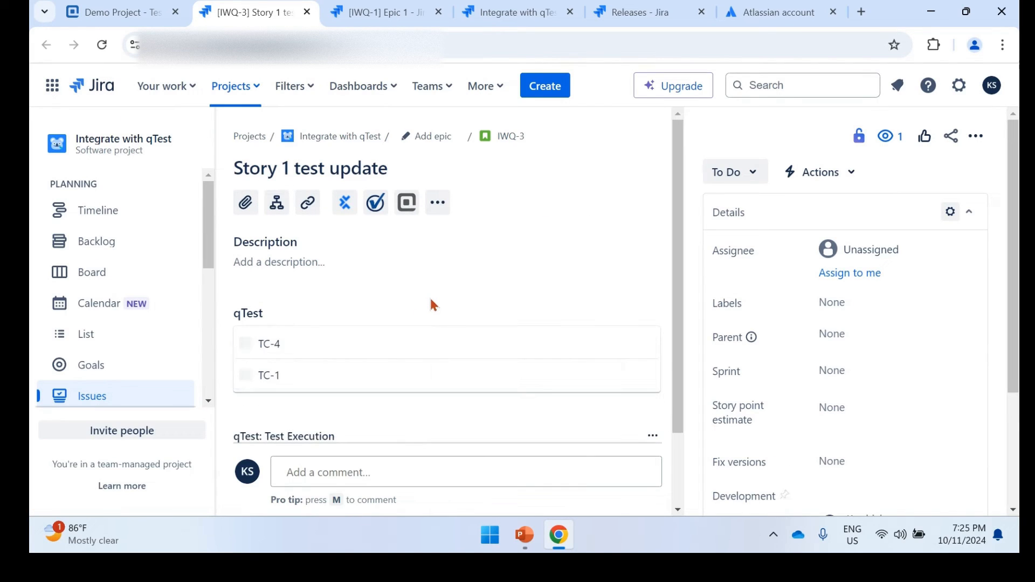
pyautogui.scroll(-1, 432, 296)
pyautogui.scroll(-5, 434, 299)
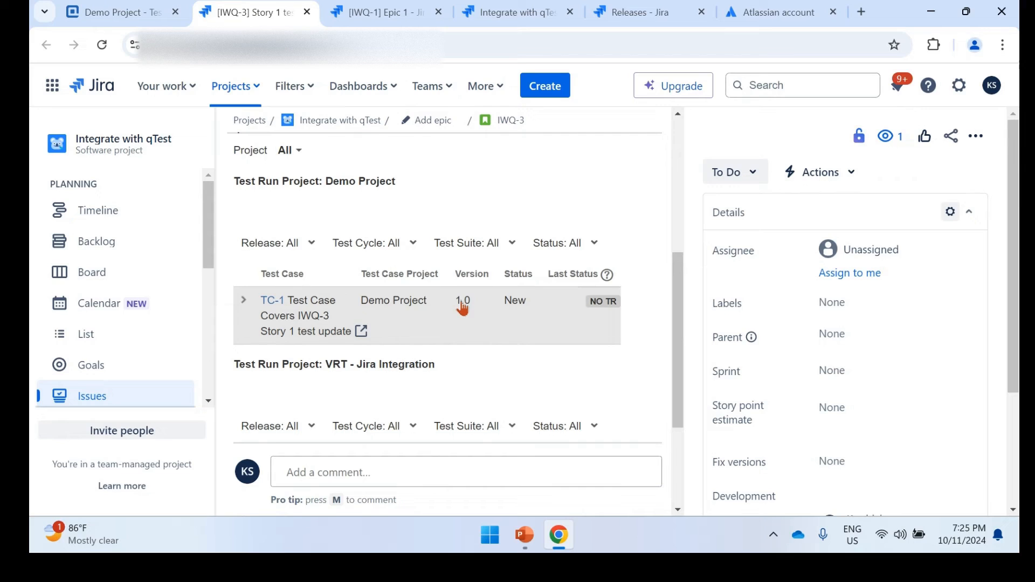
# Step: Return to qTest Manager and create a test run of the IWQ-3 test case under Release 2024
pyautogui.click(150, 22)
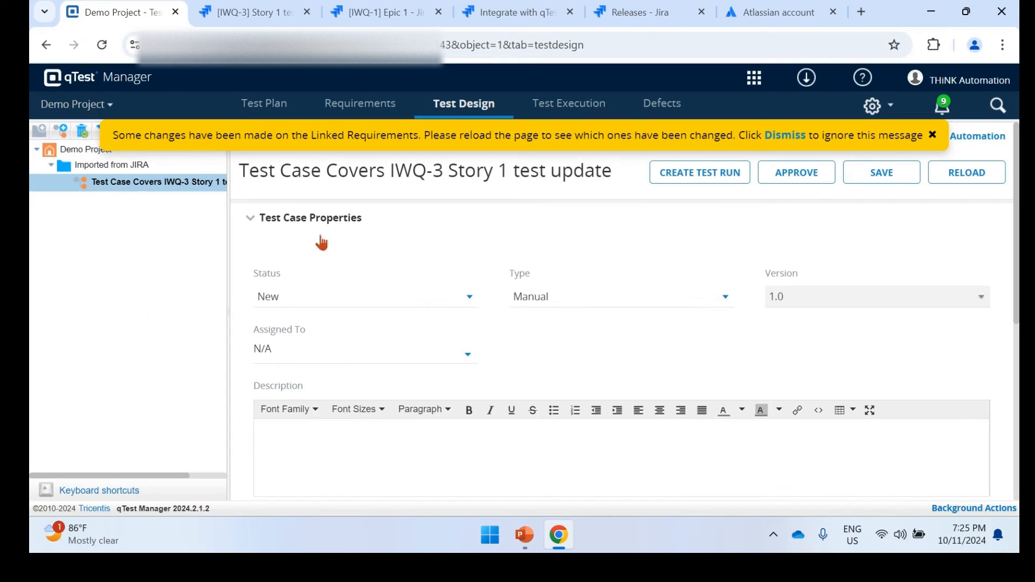
pyautogui.click(710, 185)
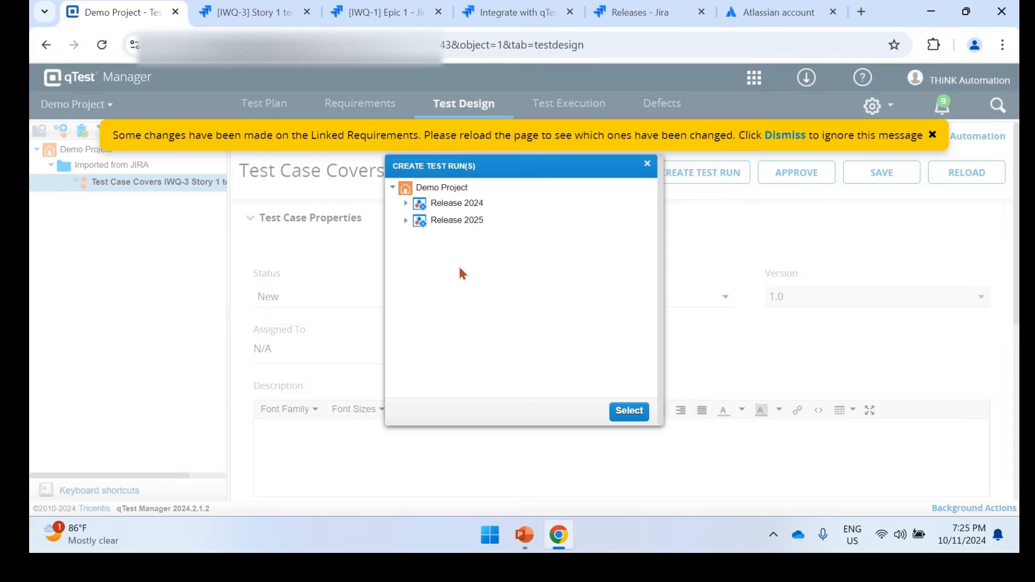
pyautogui.click(430, 207)
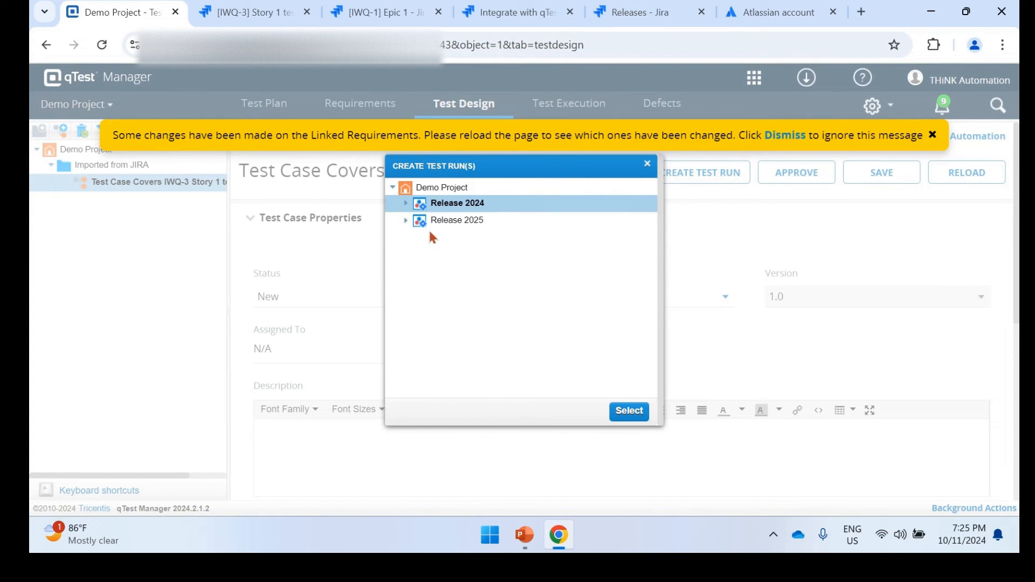
pyautogui.click(617, 412)
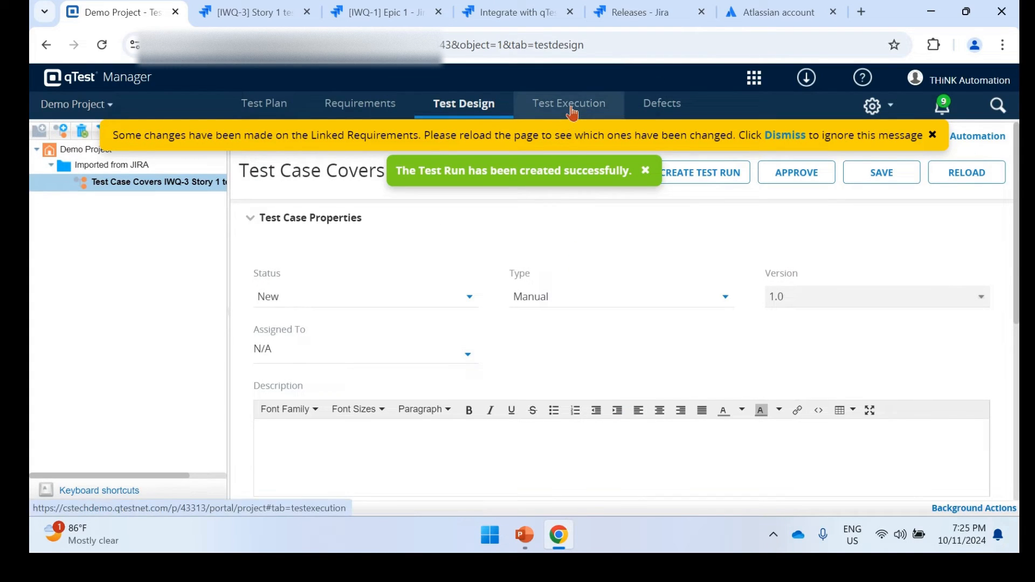
# Step: Refresh Jira issue IWQ-3 and expand TC-1 and its test run TR-1 to examine their release and execution status
pyautogui.click(268, 16)
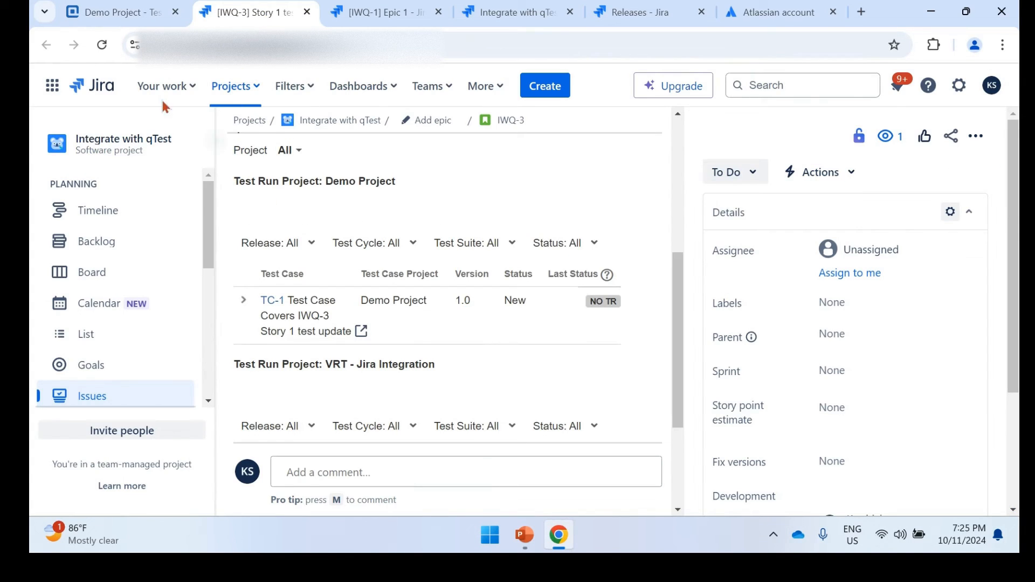
pyautogui.click(102, 44)
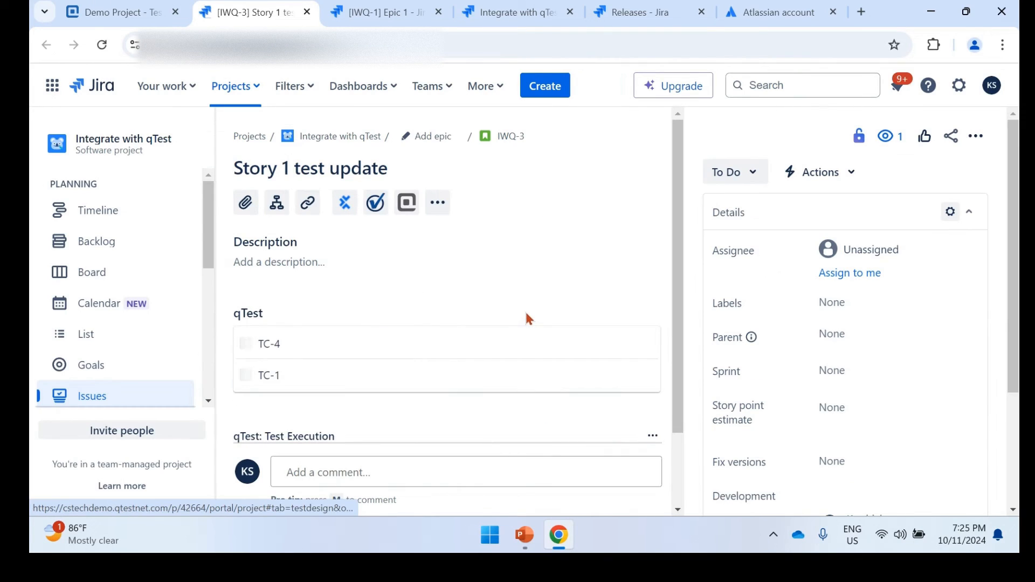
pyautogui.scroll(-5, 527, 318)
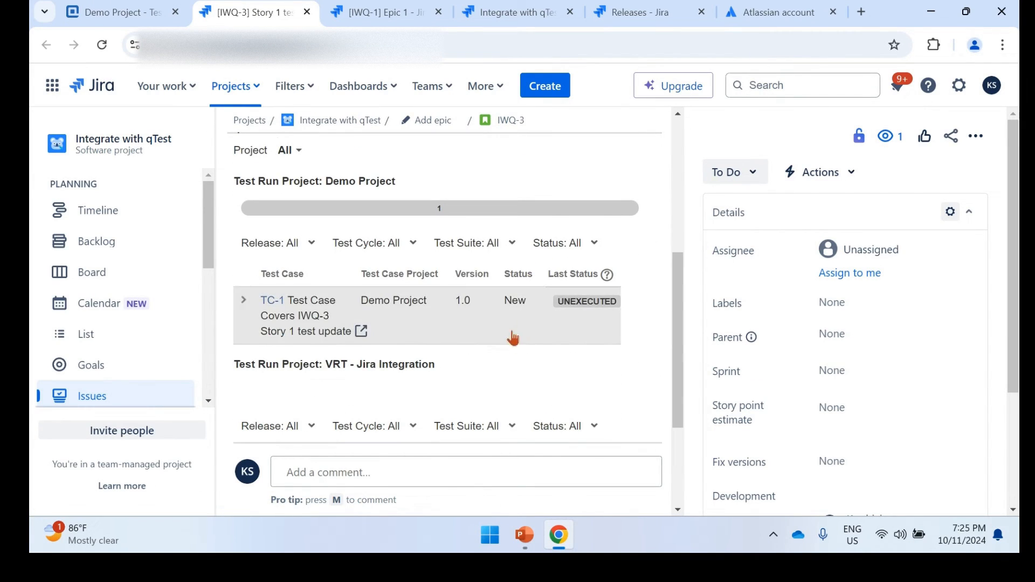
pyautogui.click(243, 301)
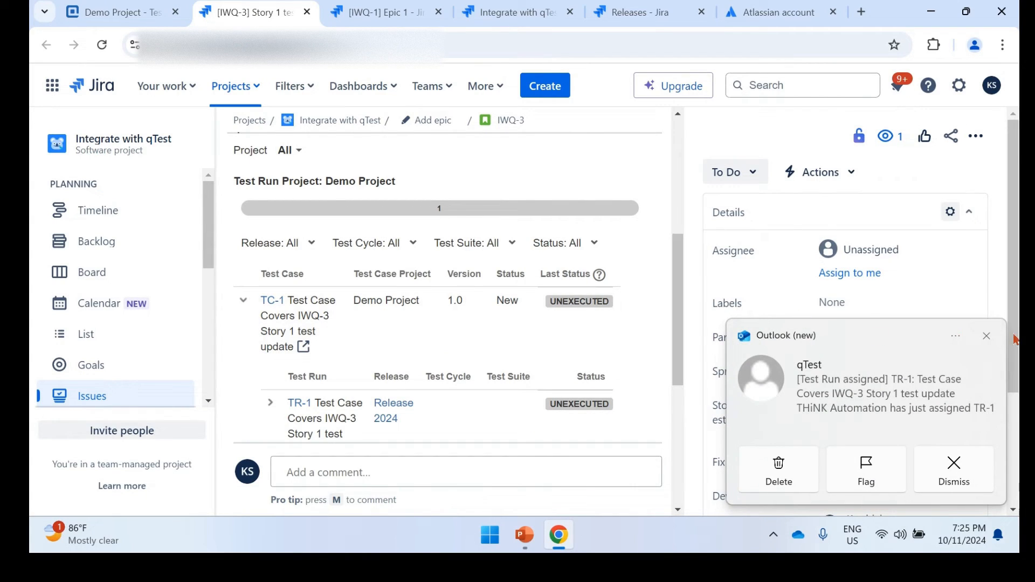
pyautogui.click(989, 336)
pyautogui.scroll(-1, 486, 346)
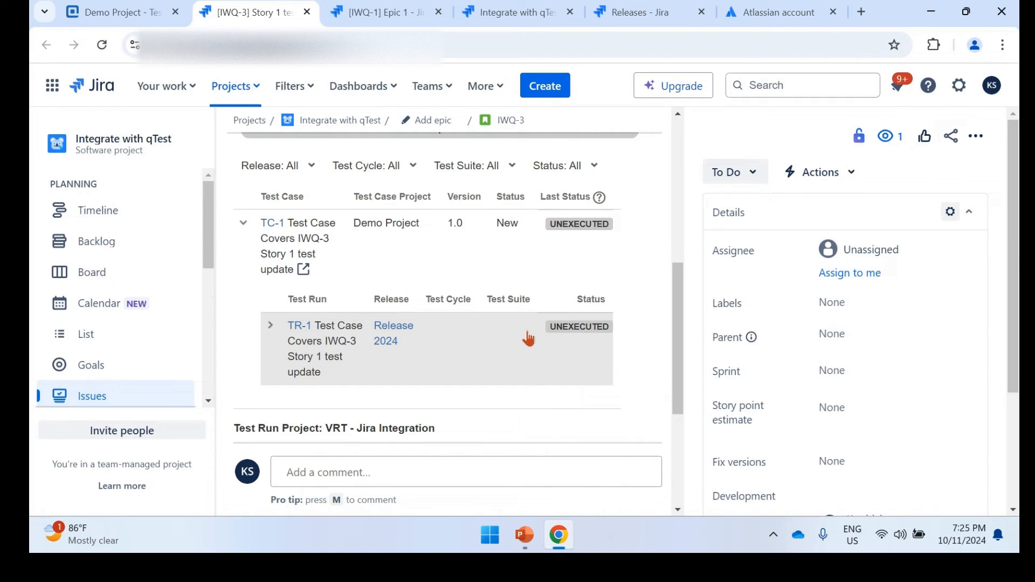
pyautogui.scroll(1, 529, 339)
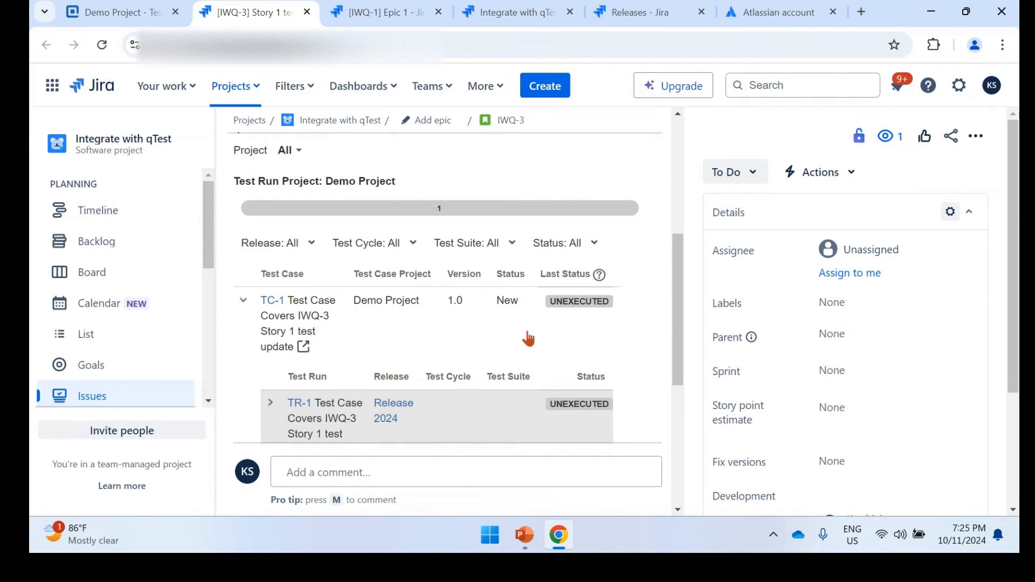
pyautogui.click(341, 401)
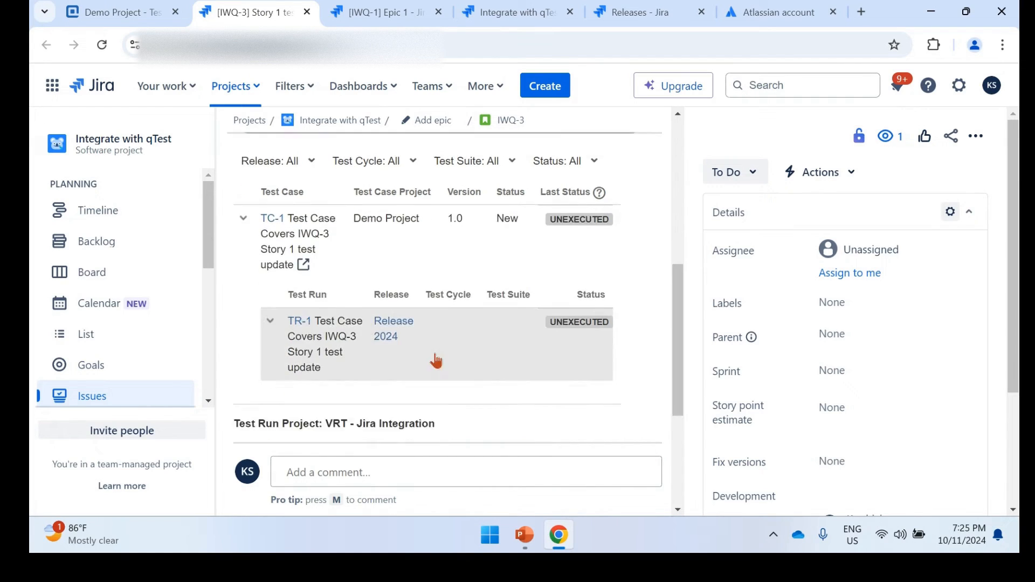
pyautogui.scroll(-1, 434, 359)
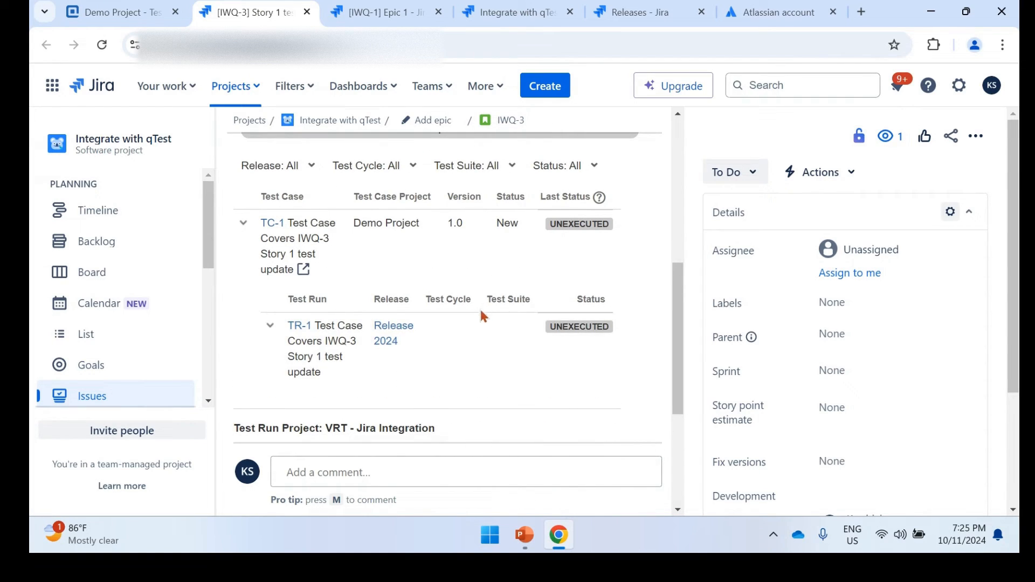
# Step: Return to qTest Manager and run TR-1 from Release 2024 in Test Execution using the TestPad only option
pyautogui.click(130, 13)
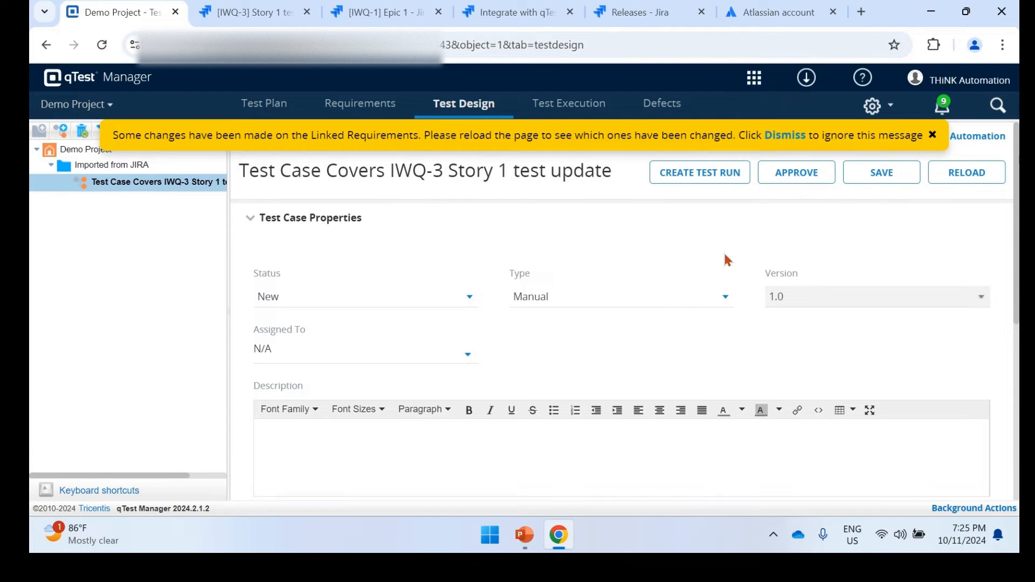
pyautogui.click(569, 104)
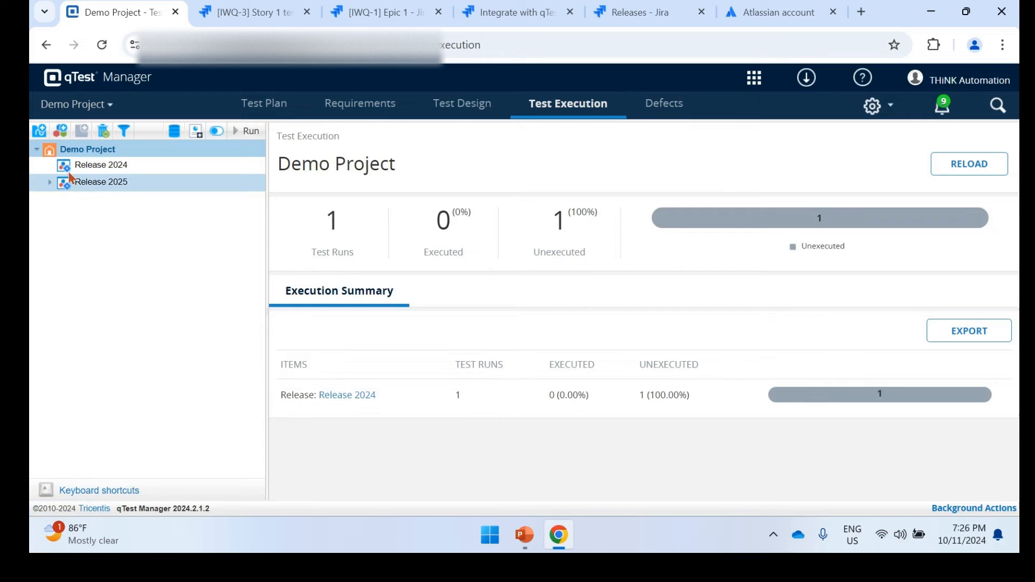
pyautogui.click(102, 165)
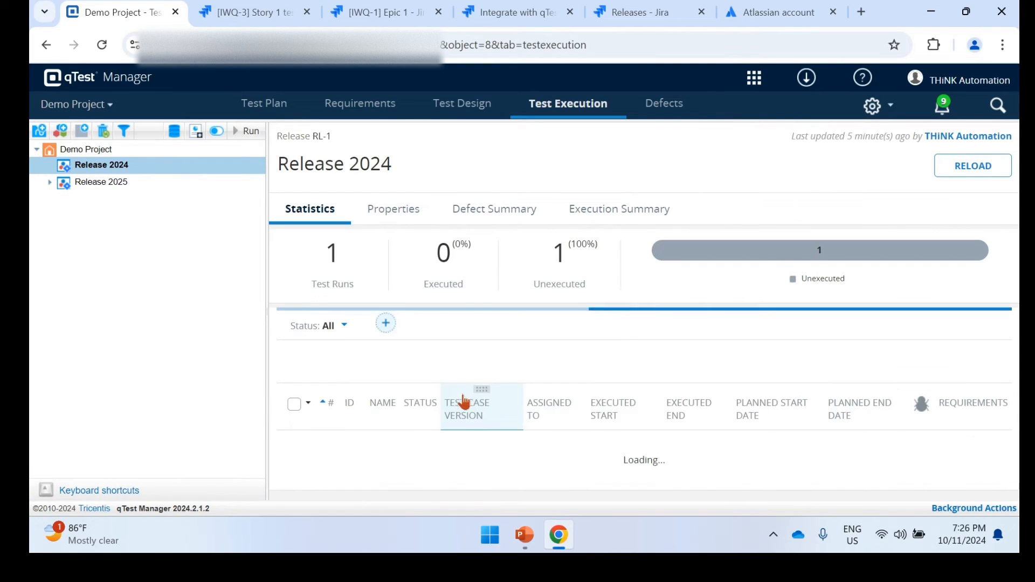
pyautogui.scroll(-2, 454, 444)
pyautogui.click(300, 430)
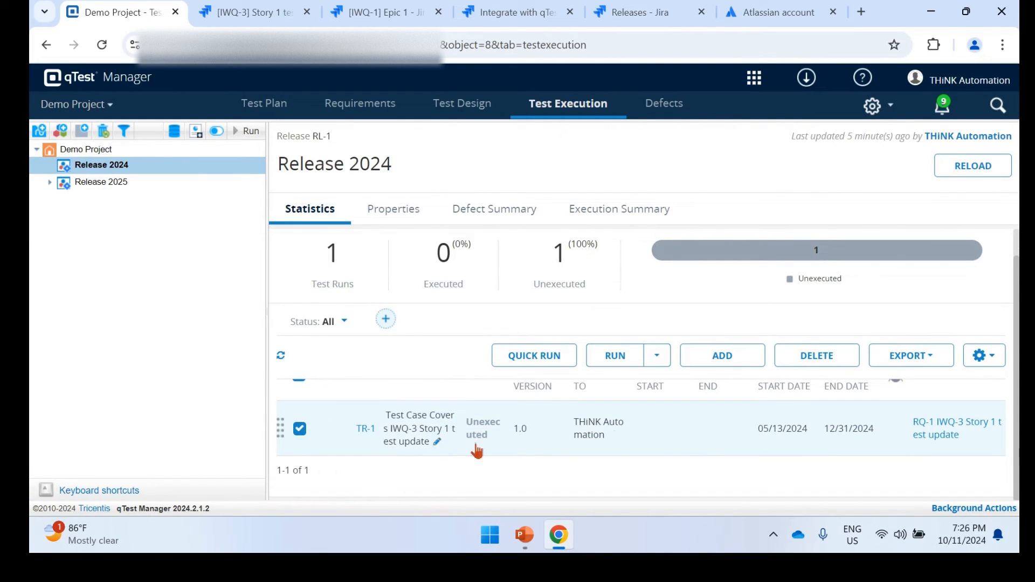
pyautogui.scroll(1, 589, 474)
pyautogui.click(659, 362)
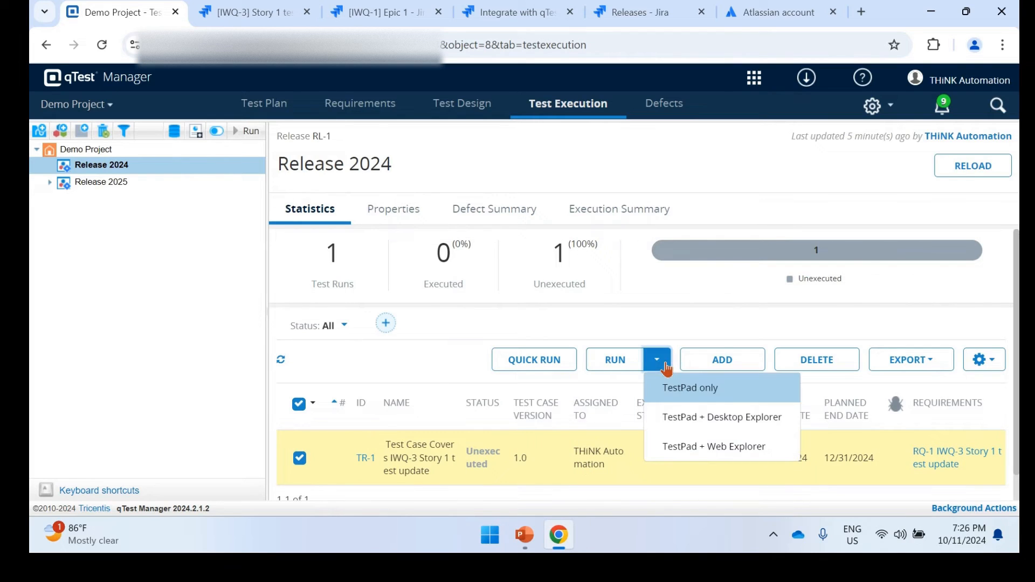
pyautogui.click(690, 388)
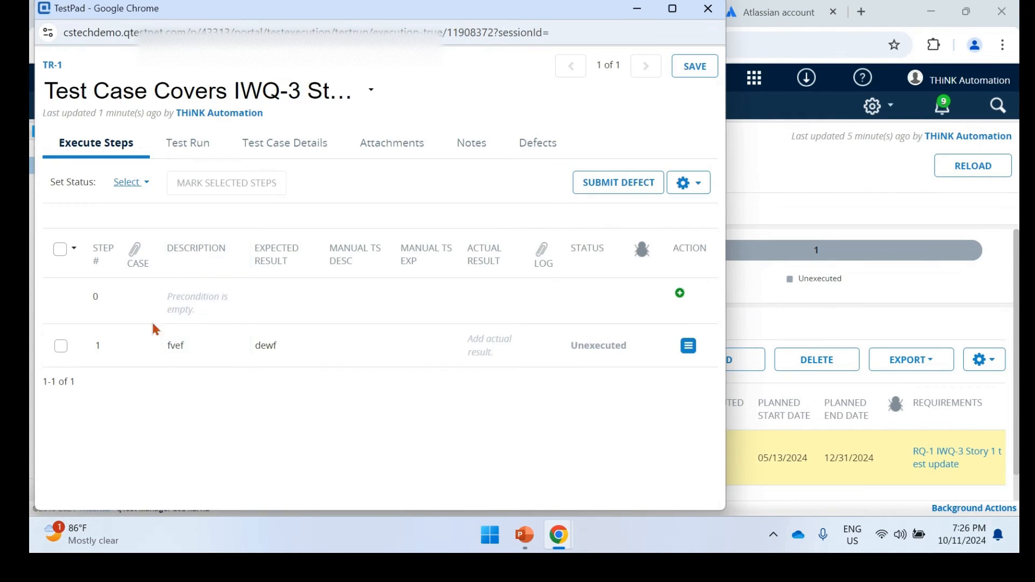
# Step: Enter actual result "cfwd" for step 1, set the step and overall run status to Passed, save, and close TestPad
pyautogui.click(499, 348)
pyautogui.write('cfwd')
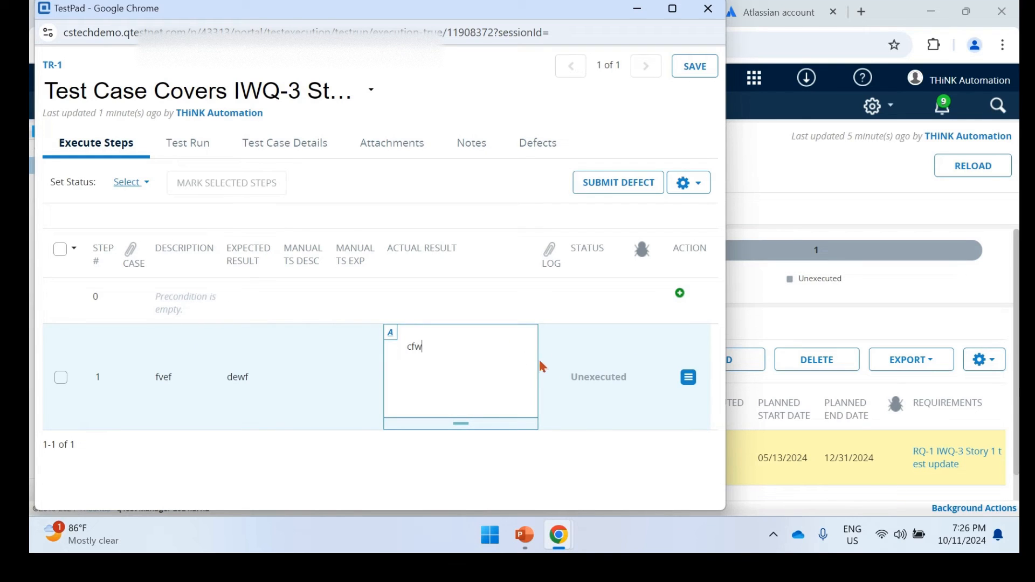
pyautogui.click(587, 377)
pyautogui.click(613, 406)
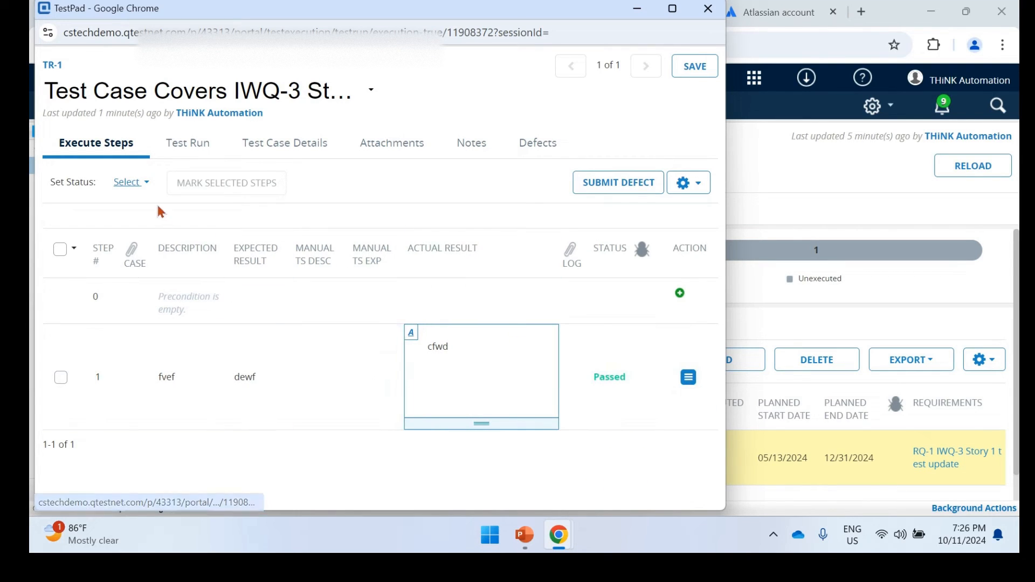
pyautogui.click(131, 182)
pyautogui.click(134, 204)
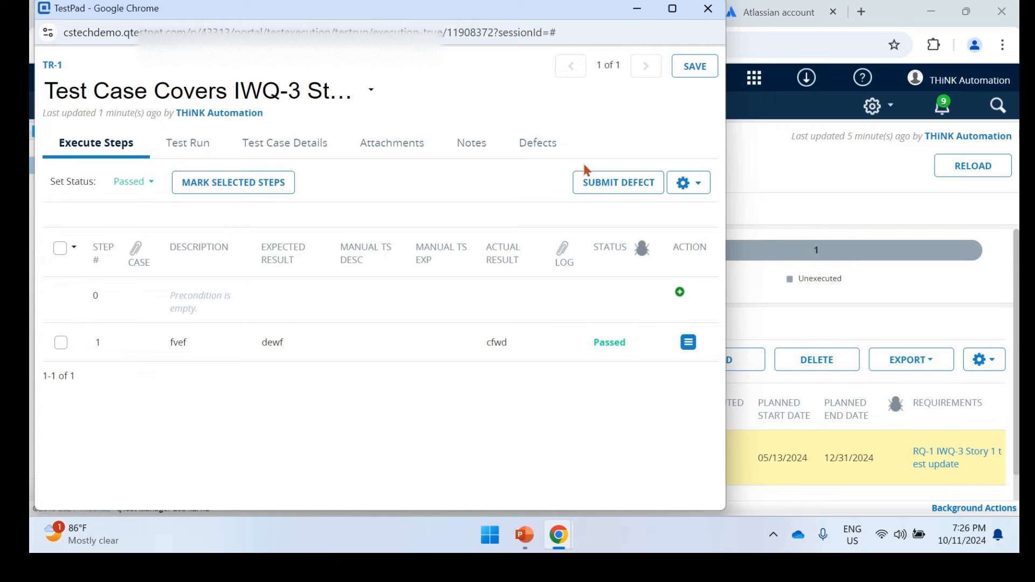
pyautogui.click(694, 67)
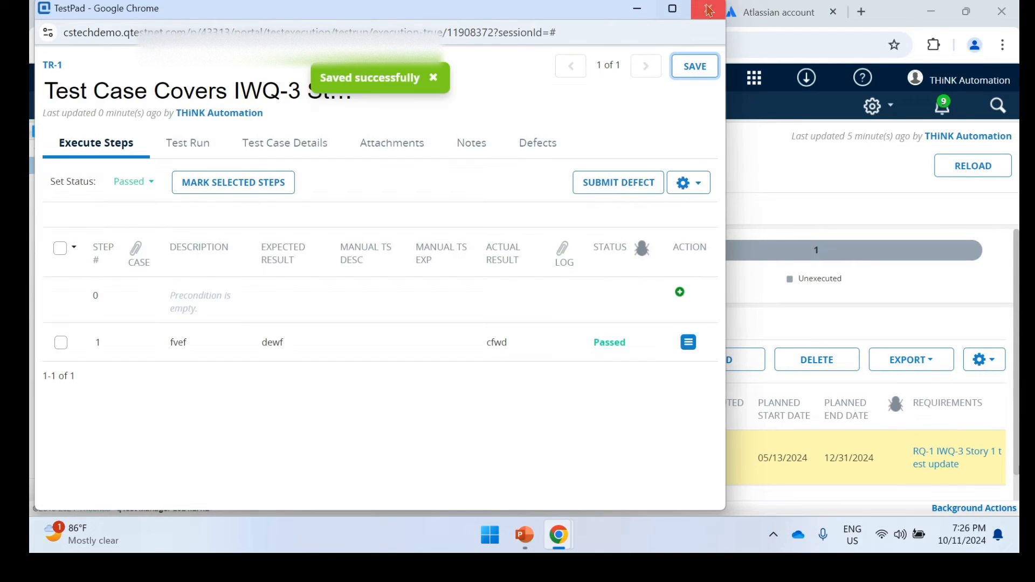
pyautogui.click(708, 11)
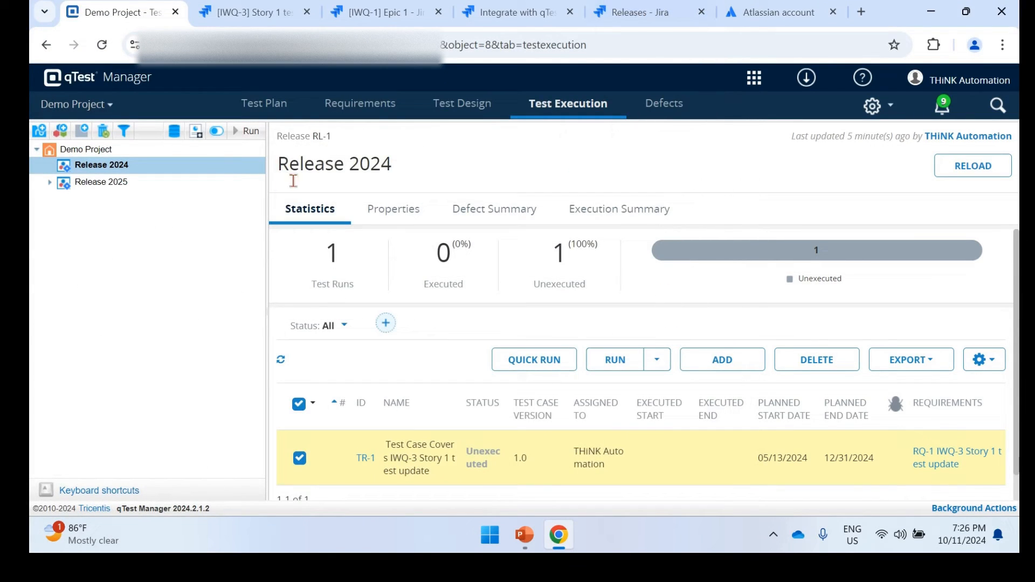
# Step: Refresh Jira issue IWQ-3 and expand TC-1 and TR-1 to check the updated execution status and test log
pyautogui.click(256, 13)
pyautogui.click(101, 44)
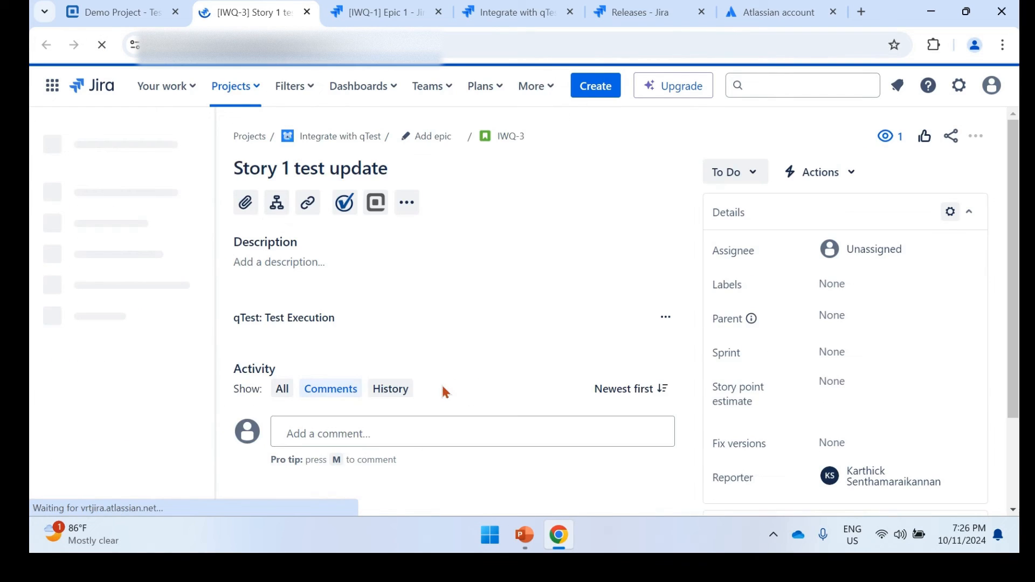
pyautogui.scroll(-5, 473, 302)
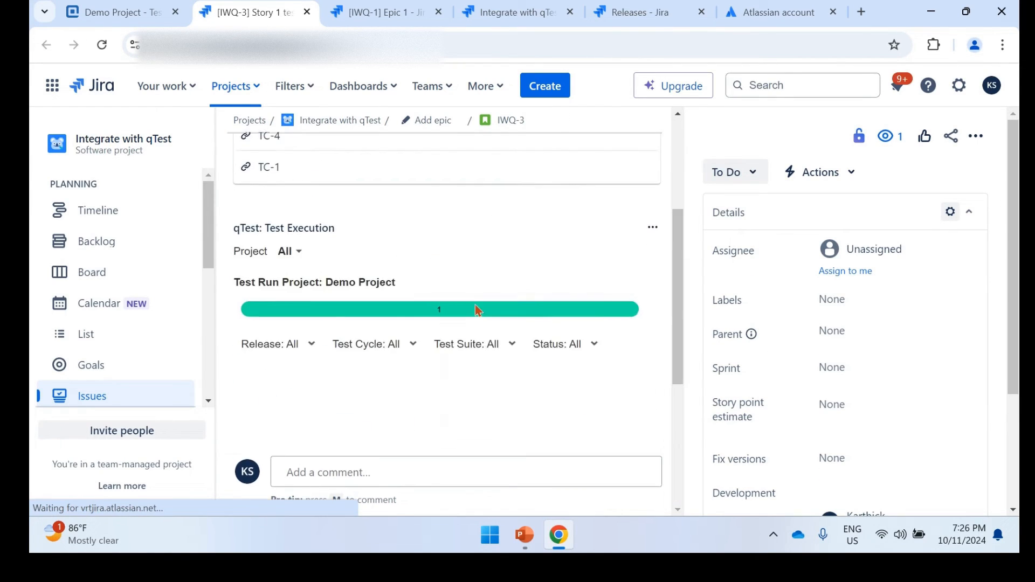
pyautogui.scroll(1, 429, 259)
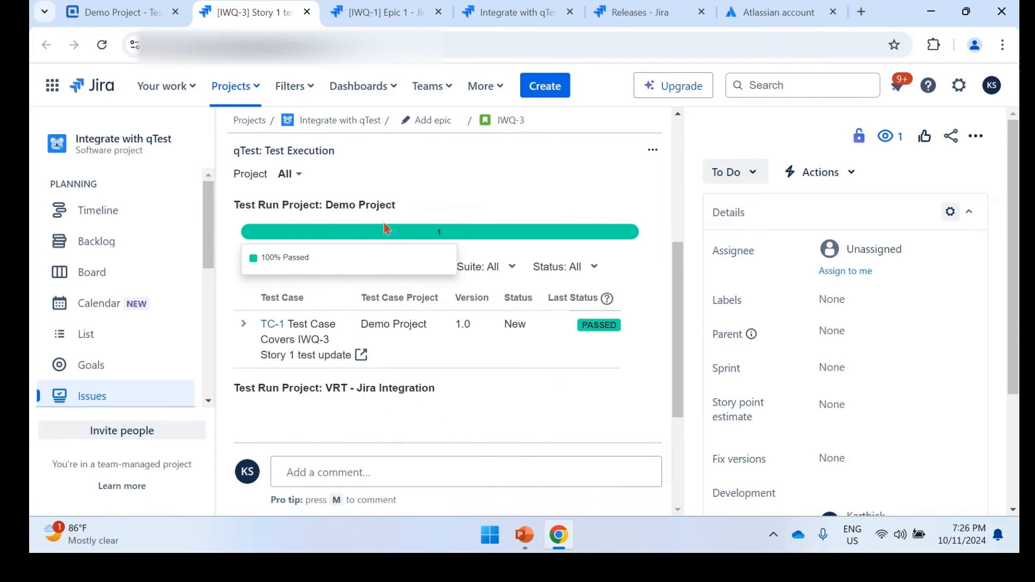
pyautogui.click(264, 364)
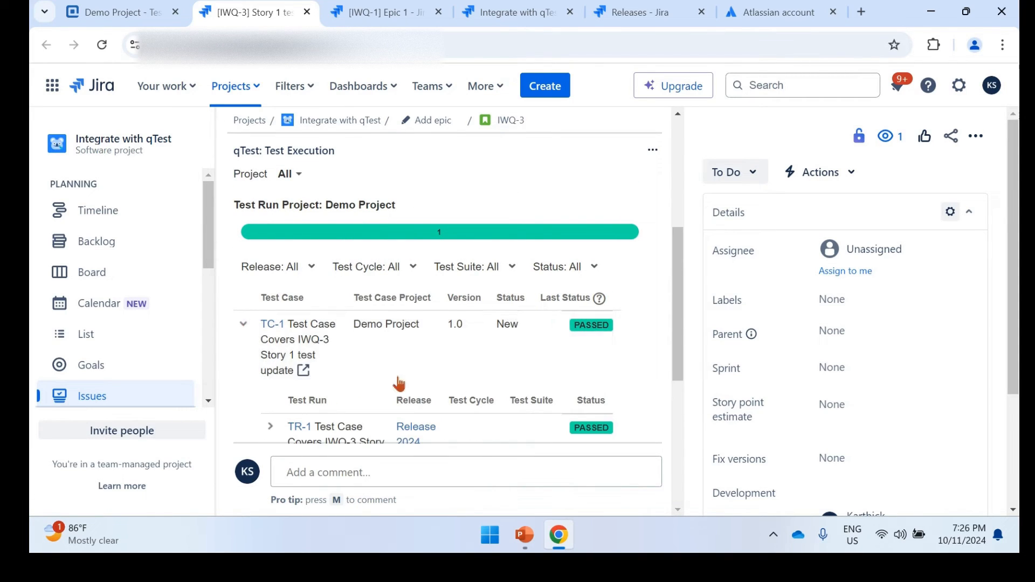
pyautogui.scroll(-2, 405, 291)
pyautogui.click(330, 356)
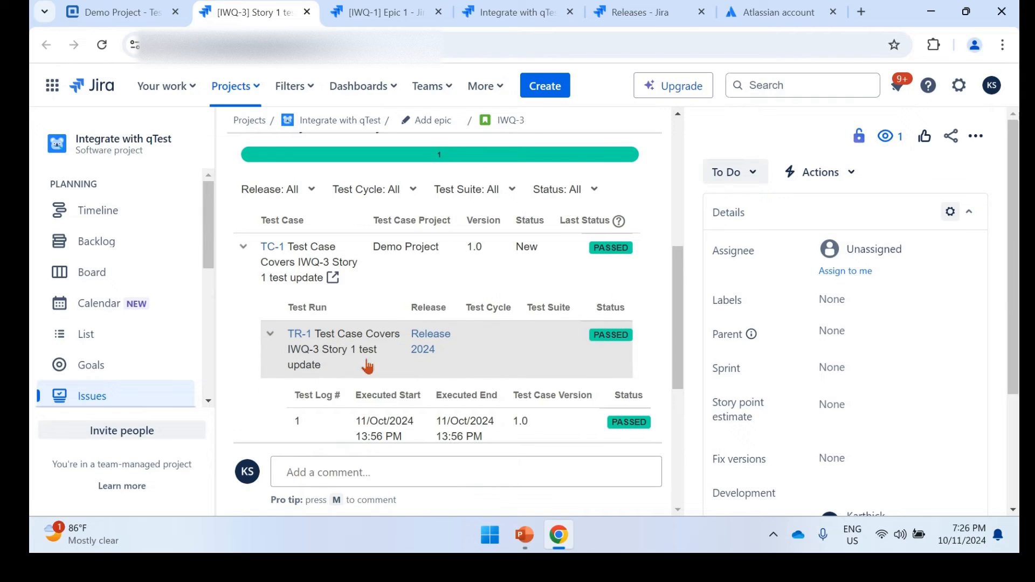
# Step: Examine TC-1's test log and the Demo Project execution summary in Jira issue IWQ-3
pyautogui.scroll(-2, 377, 334)
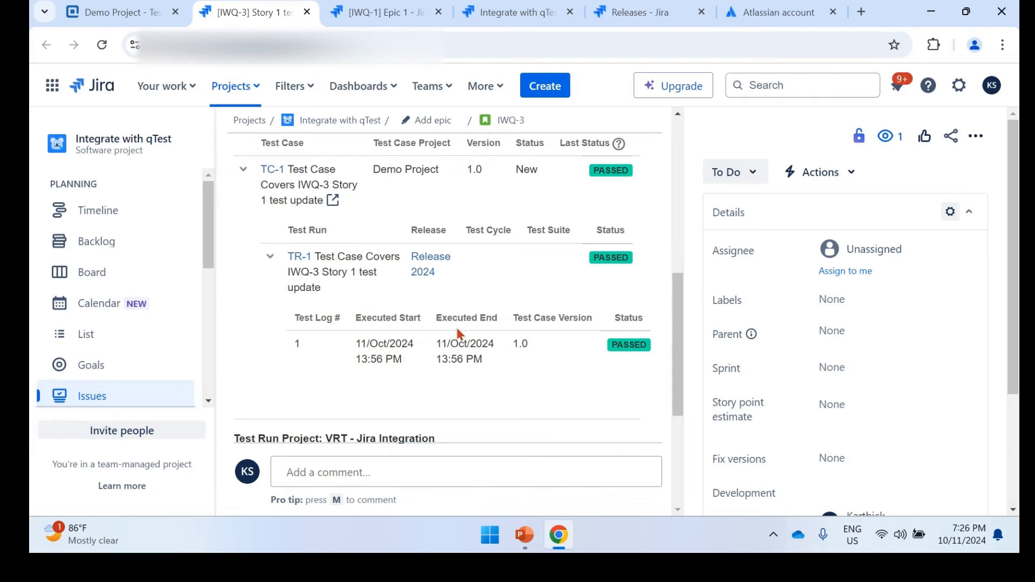
pyautogui.scroll(2, 459, 334)
pyautogui.scroll(4, 421, 329)
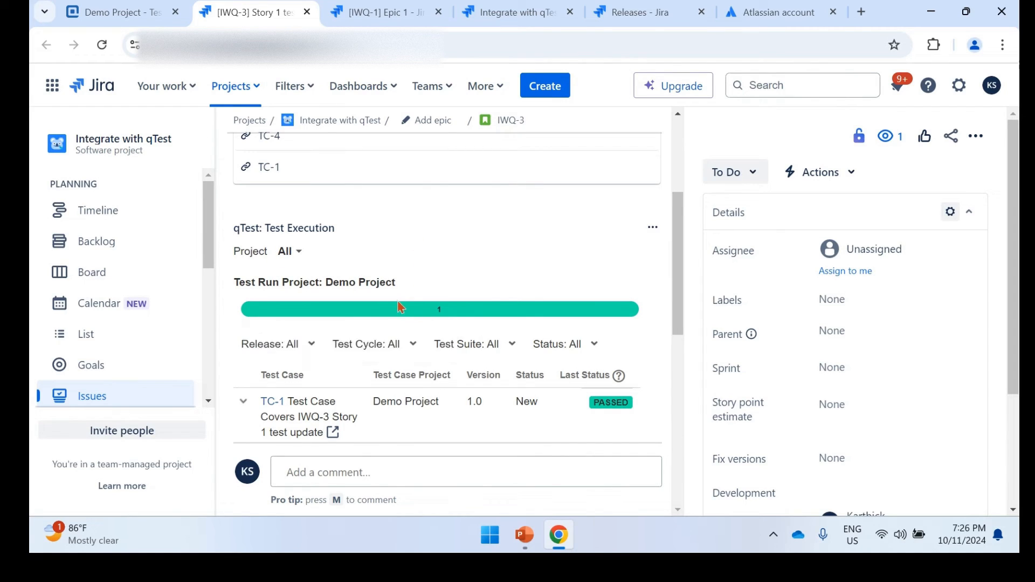
# Step: Return to qTest Manager and start another TestPad run of TR-1 from Release 2024 in Test Execution
pyautogui.click(124, 11)
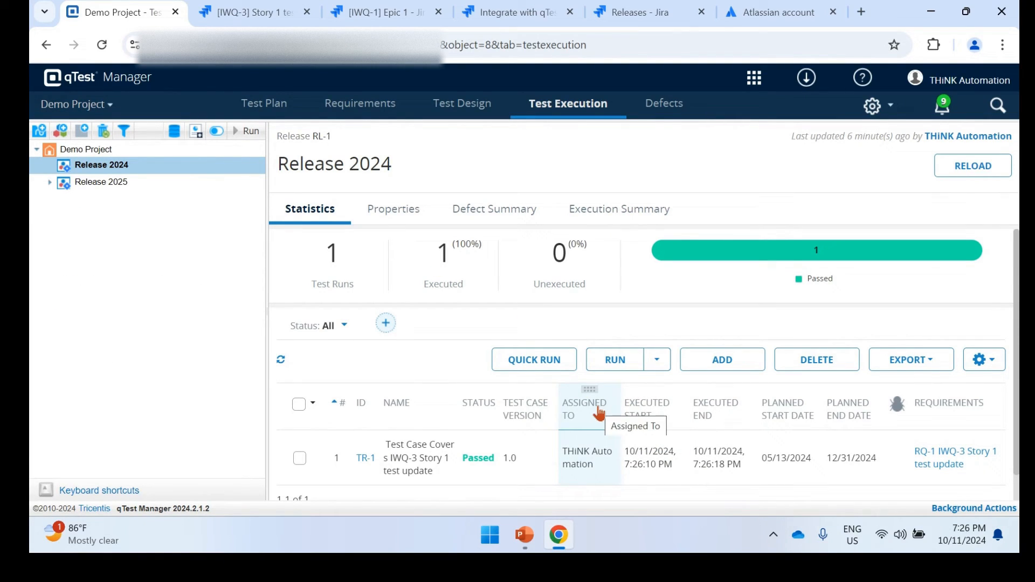
pyautogui.click(300, 458)
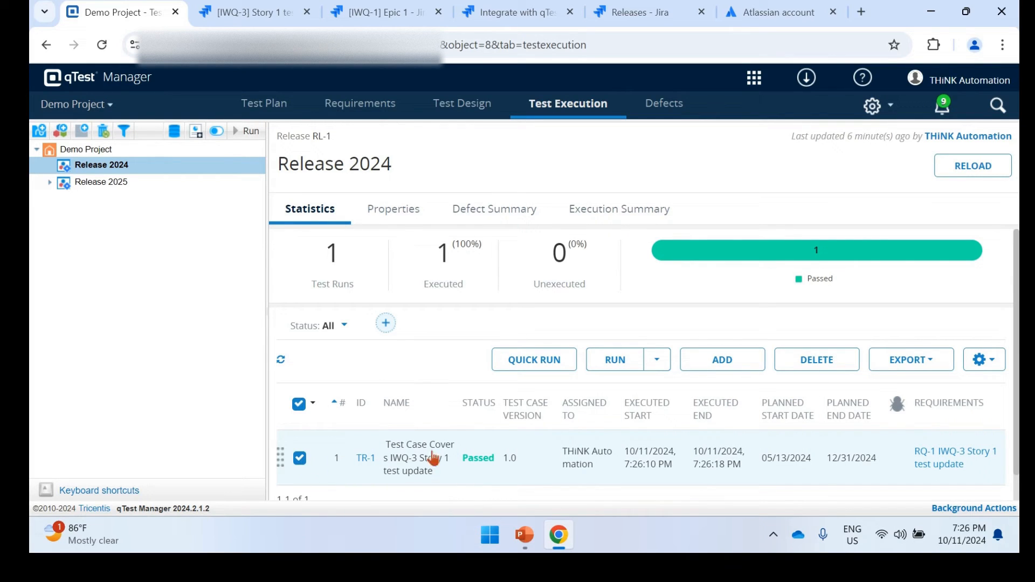
pyautogui.click(657, 360)
pyautogui.click(680, 387)
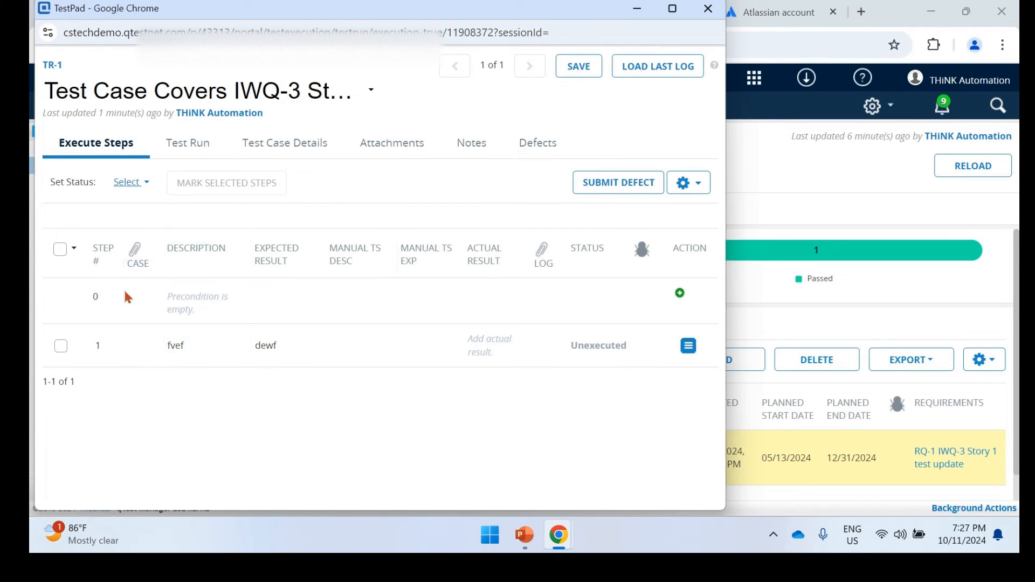
# Step: Set step 1 of TR-1 to Failed and enter "fvefff" as its actual result
pyautogui.click(60, 249)
pyautogui.click(599, 346)
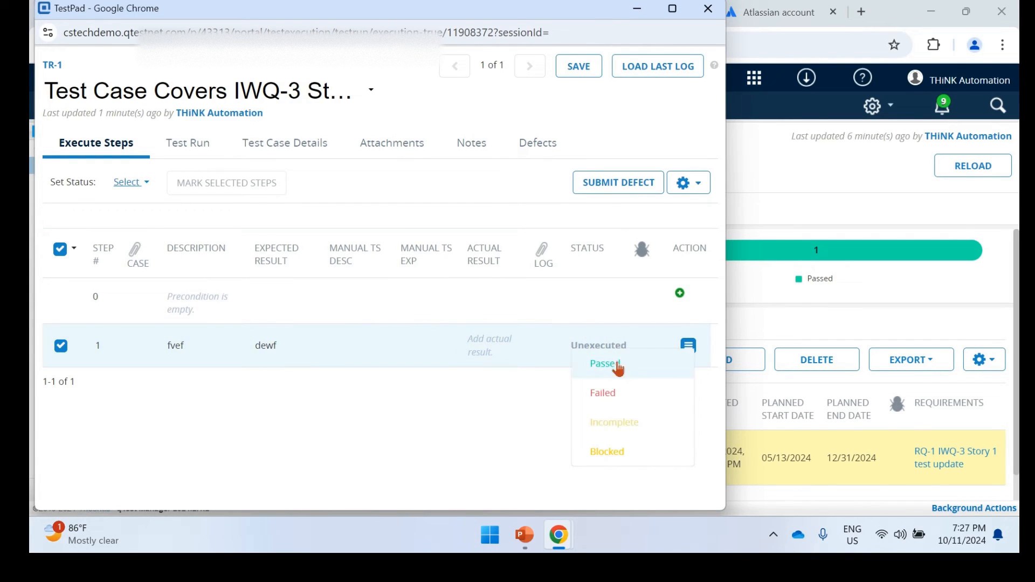
pyautogui.click(604, 393)
pyautogui.click(478, 353)
pyautogui.write('fv')
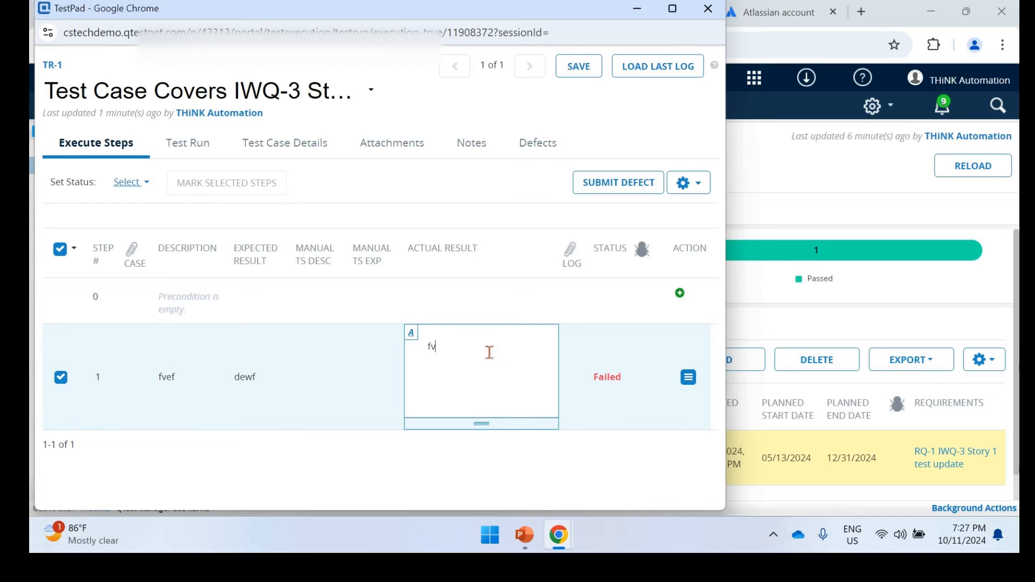
pyautogui.write('efff')
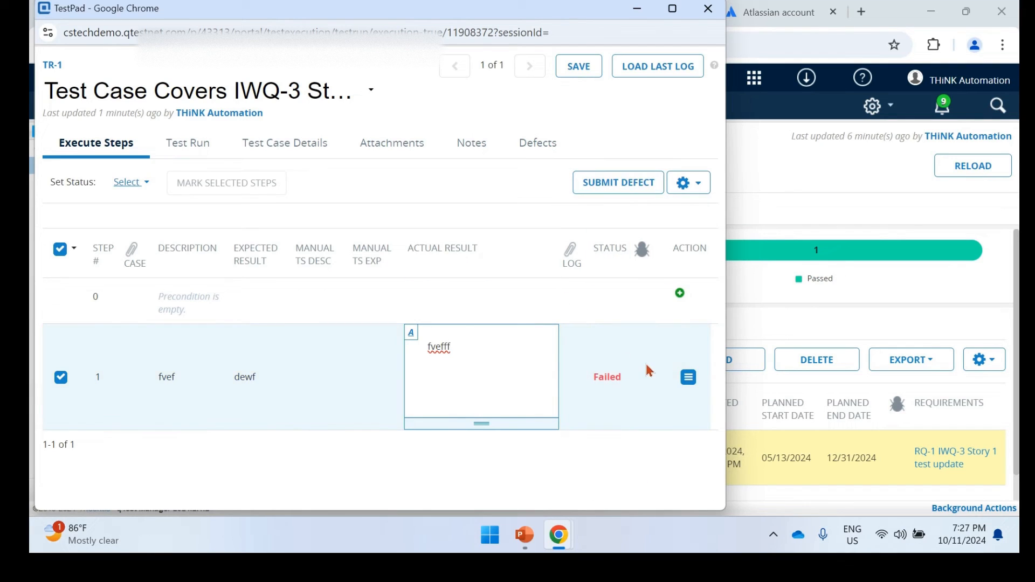
# Step: Submit a new defect from TestPad for project Integrate with qTest, using defect type Integrate with qTest_Bug
pyautogui.click(620, 184)
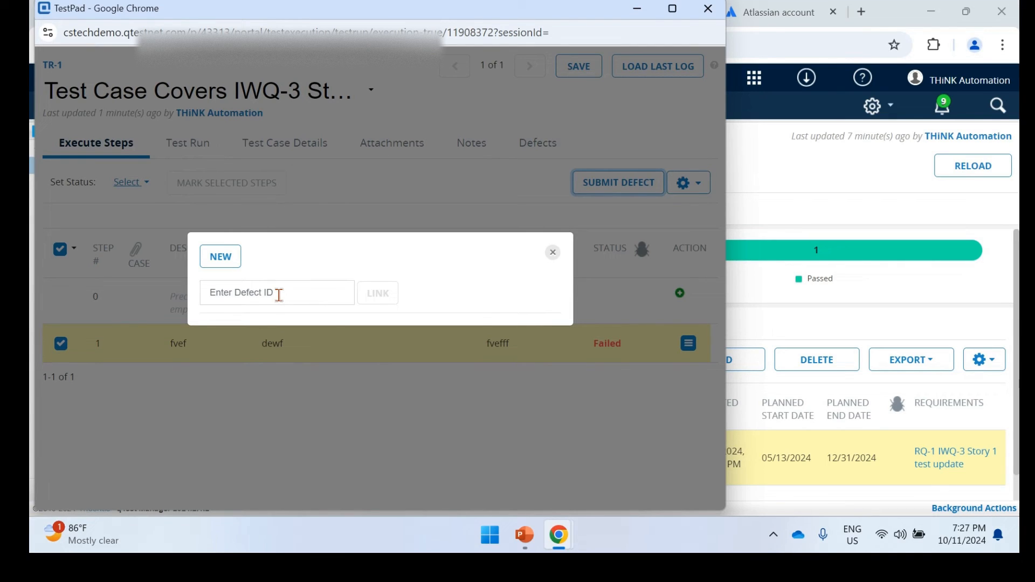
pyautogui.click(234, 261)
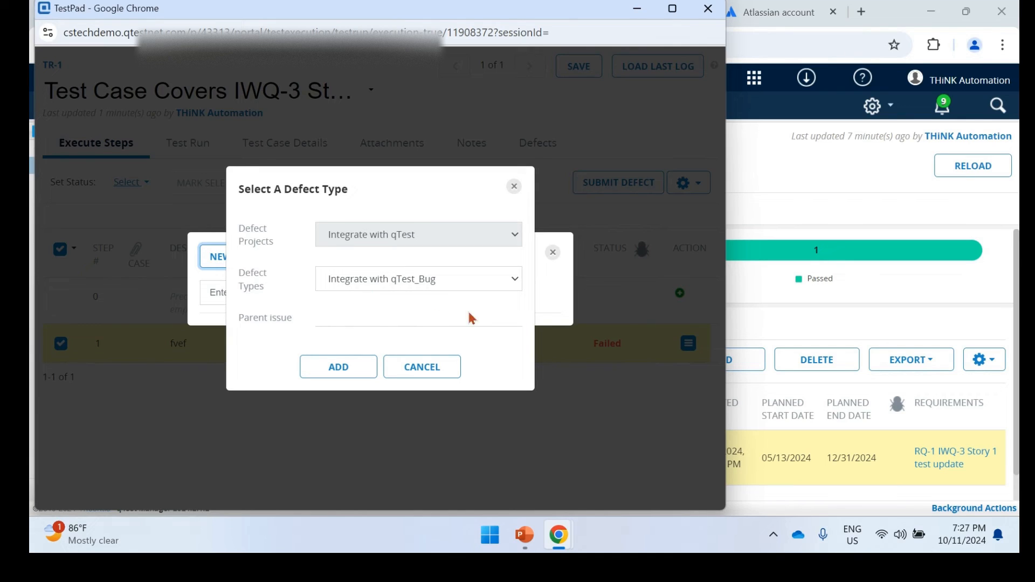
pyautogui.click(490, 289)
pyautogui.click(492, 287)
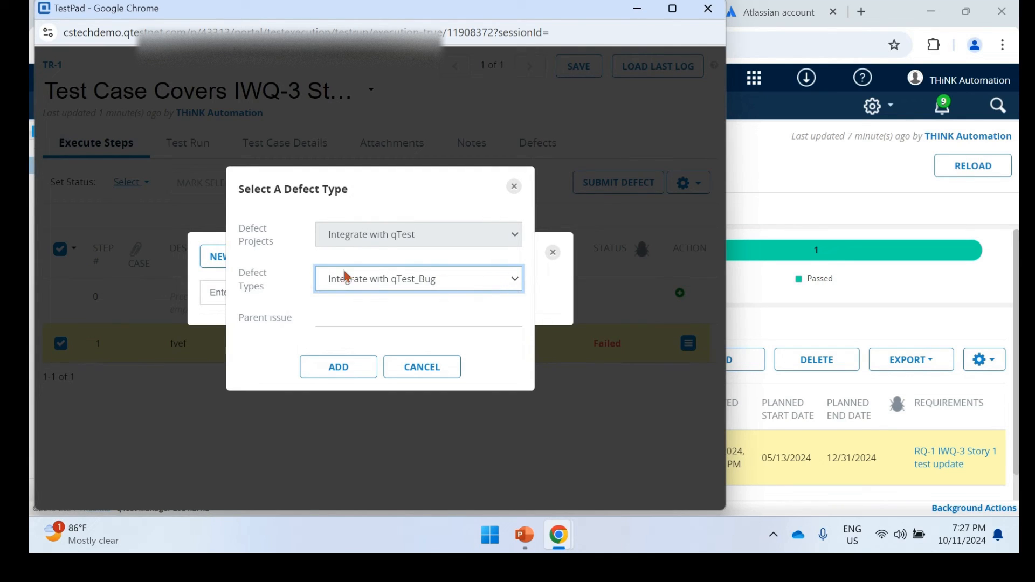
pyautogui.click(336, 369)
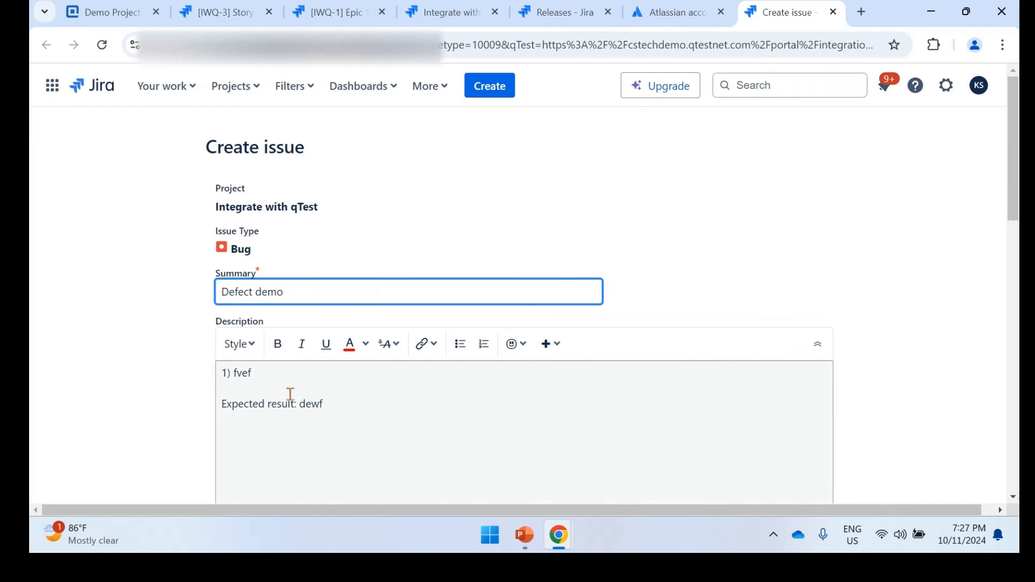
# Step: Give the Jira bug the summary "Defect demo" and add "dwDWD" below the expected result in the description
pyautogui.click(340, 405)
pyautogui.moveTo(340, 405); pyautogui.dragTo(213, 383)
pyautogui.click(166, 400)
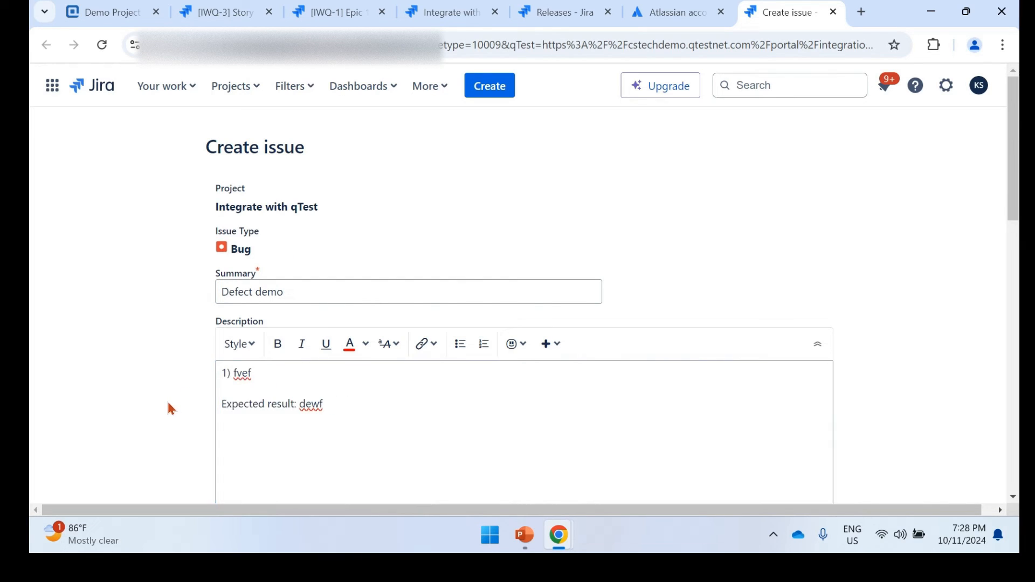
pyautogui.scroll(-2, 167, 399)
pyautogui.click(269, 291)
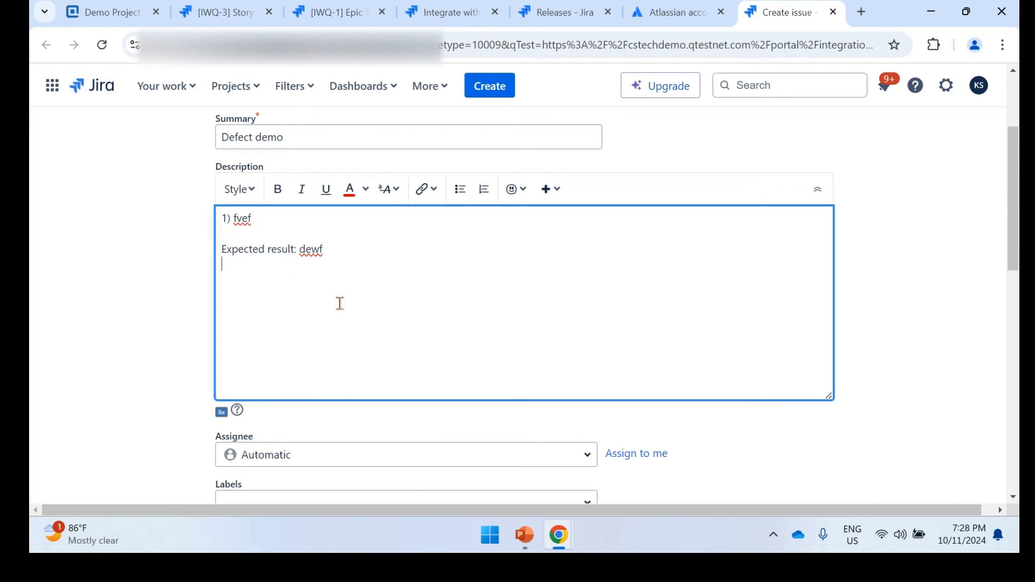
pyautogui.write('dwDWD')
# Step: Set the bug's fix version to Release 2024 and create the issue
pyautogui.scroll(-3, 162, 380)
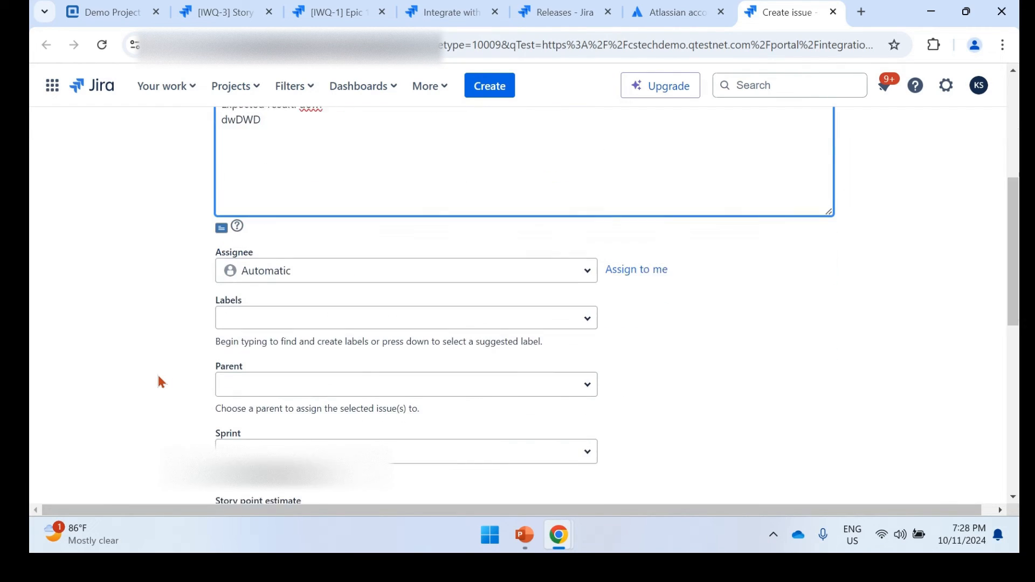
pyautogui.scroll(-2, 355, 339)
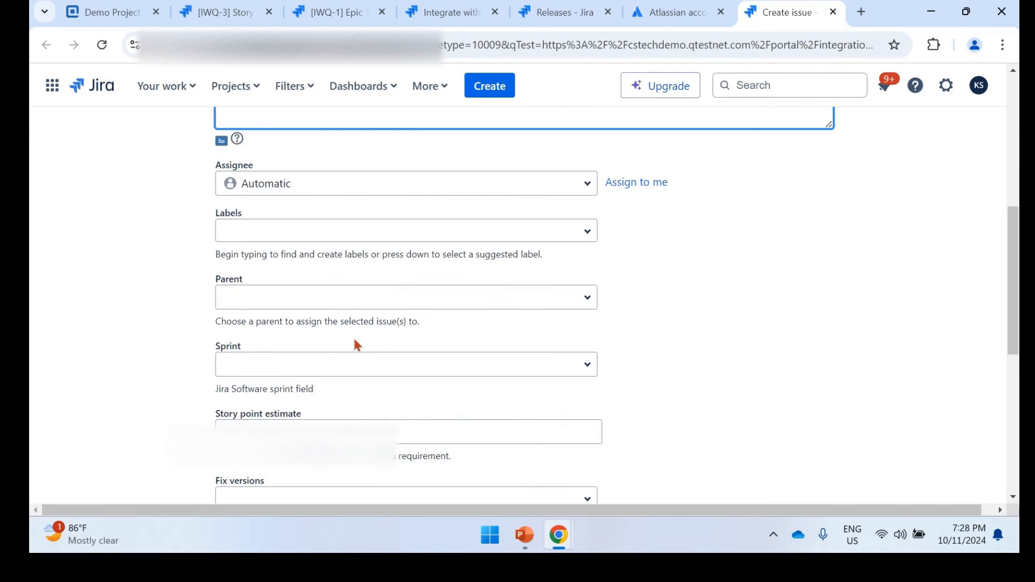
pyautogui.scroll(-3, 310, 371)
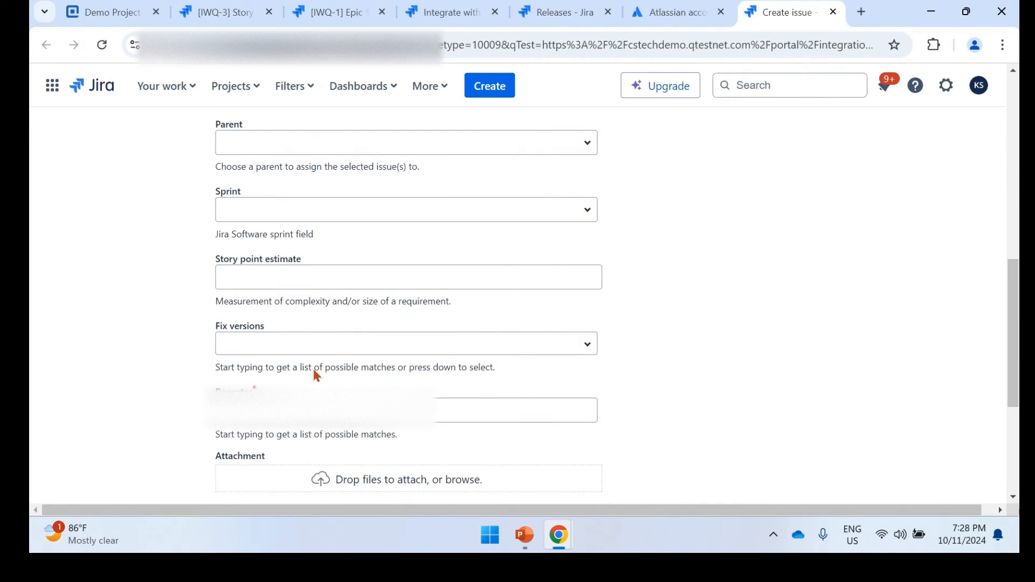
pyautogui.click(452, 348)
pyautogui.click(589, 350)
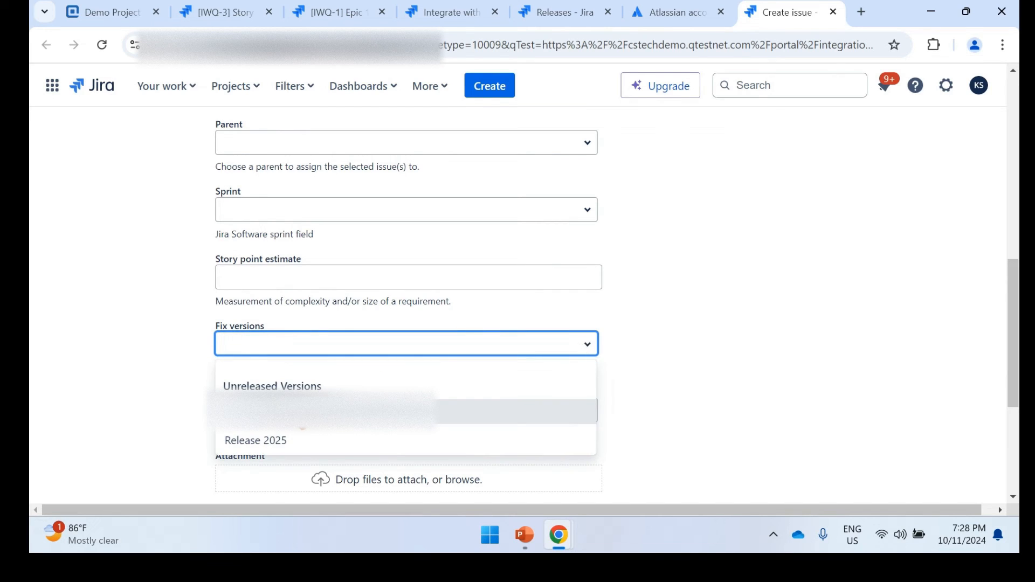
pyautogui.click(302, 412)
pyautogui.scroll(-3, 139, 361)
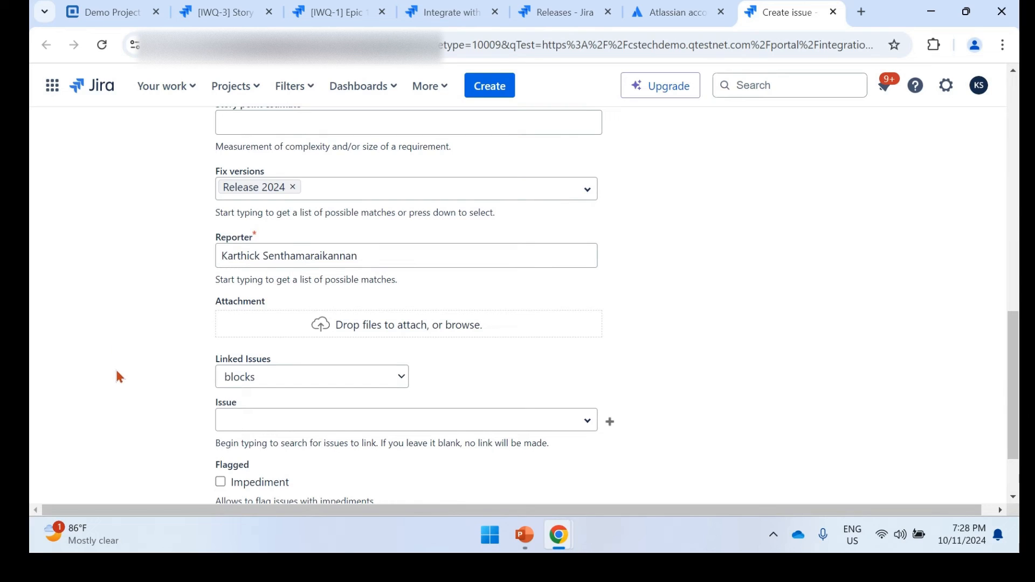
pyautogui.scroll(-2, 117, 372)
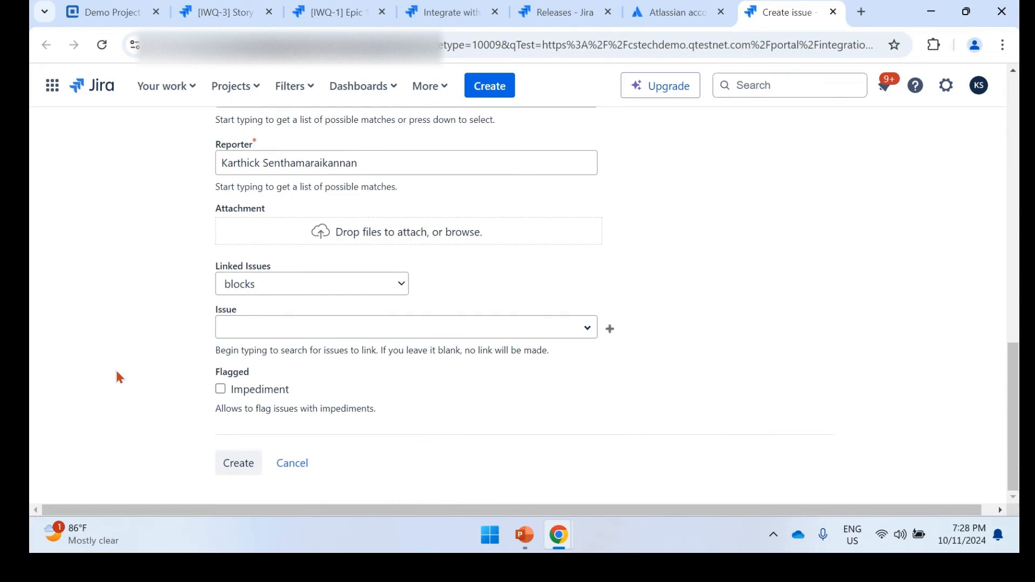
pyautogui.click(242, 464)
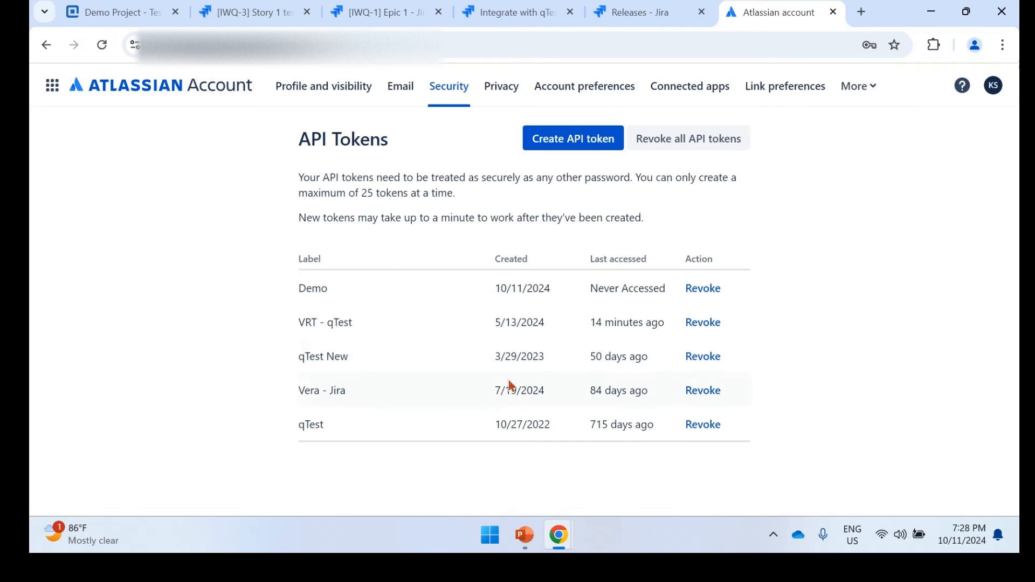
# Step: Switch back to the TestPad window, check the defect linked to the test log, and close the defect list
pyautogui.moveTo(564, 527)
pyautogui.click(620, 469)
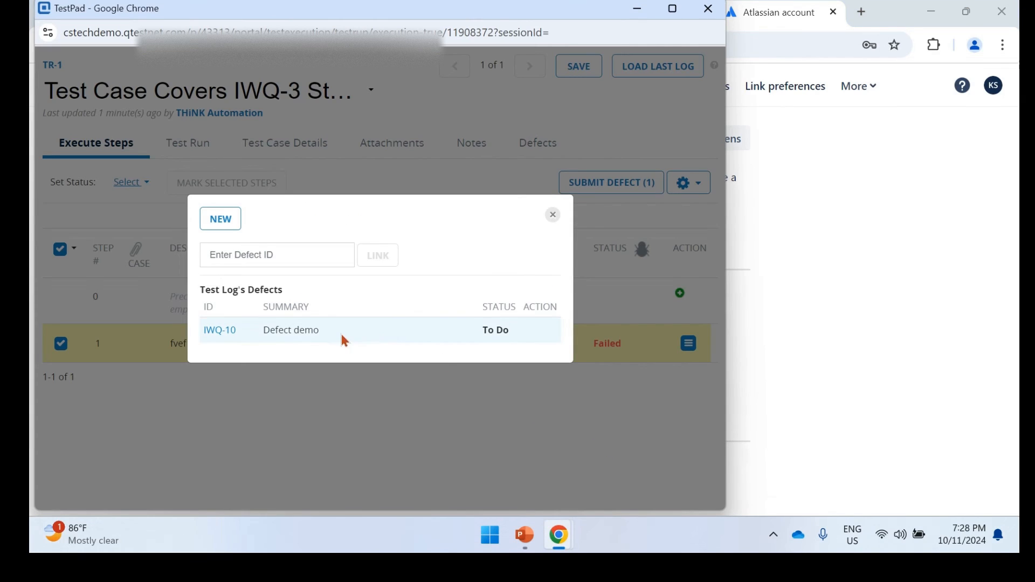
pyautogui.moveTo(323, 331); pyautogui.dragTo(251, 333)
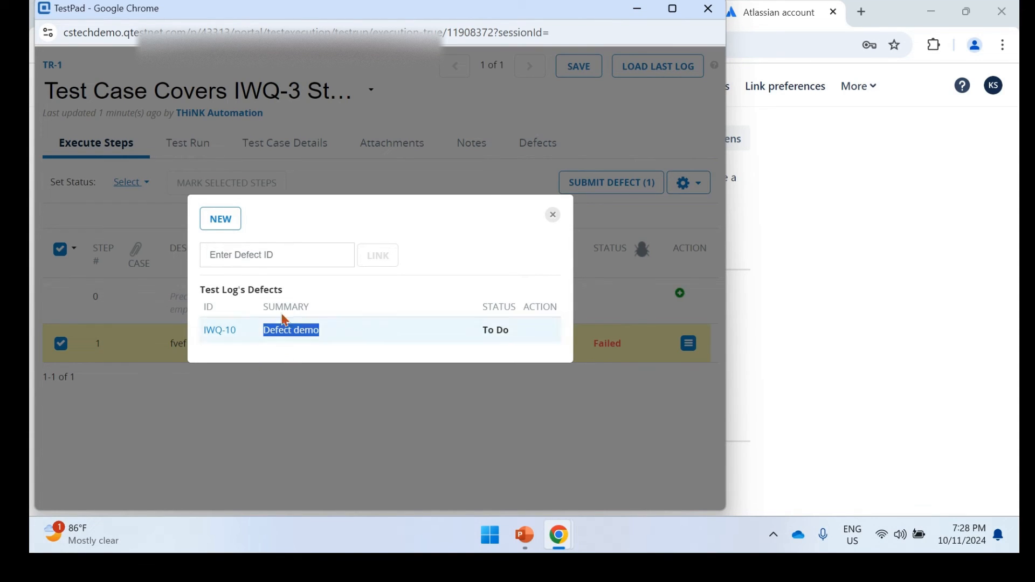
pyautogui.click(556, 216)
# Step: Set the overall status of the TR-1 run to Failed and save the test log
pyautogui.click(576, 68)
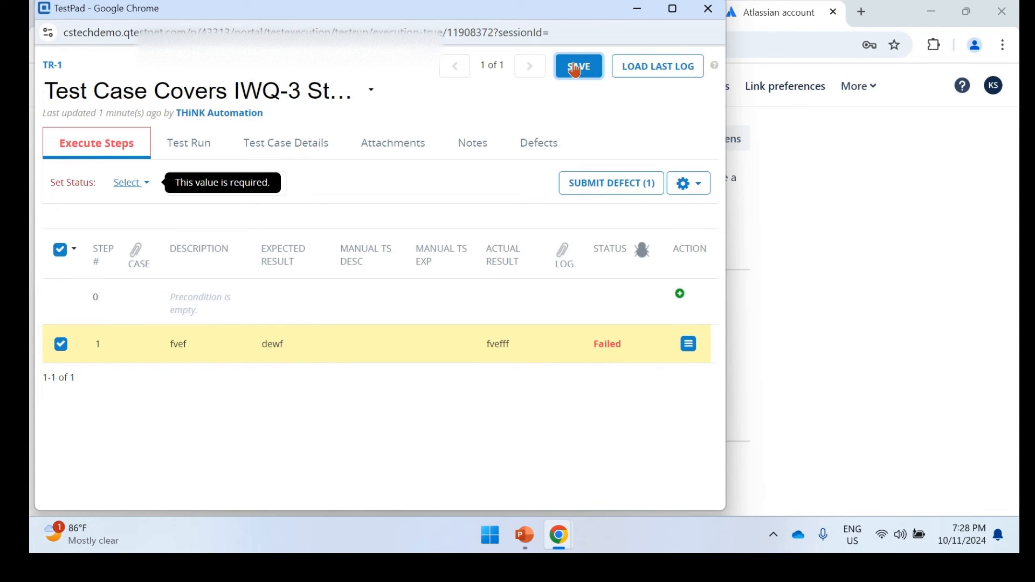
pyautogui.click(142, 186)
pyautogui.click(132, 233)
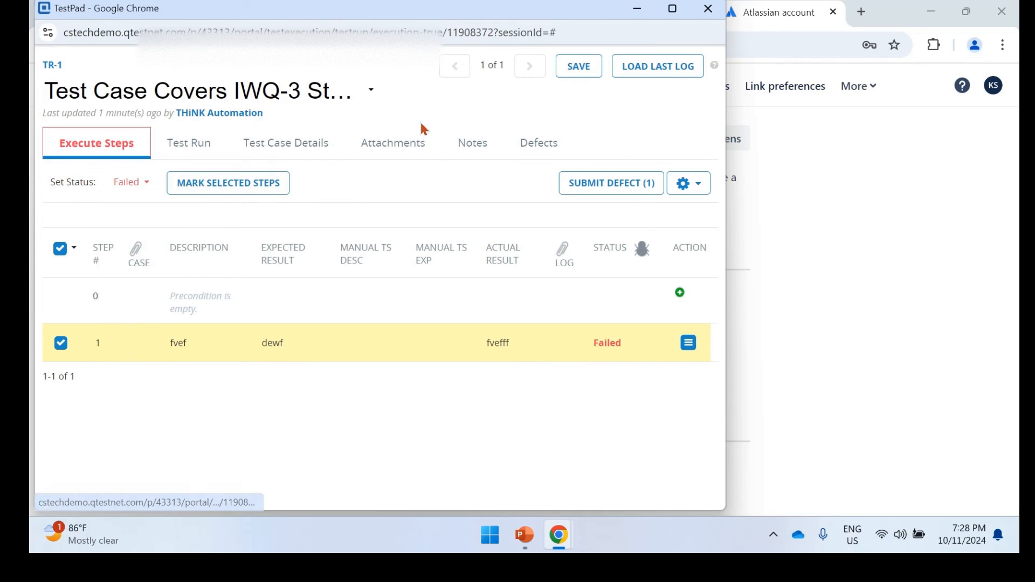
pyautogui.click(578, 66)
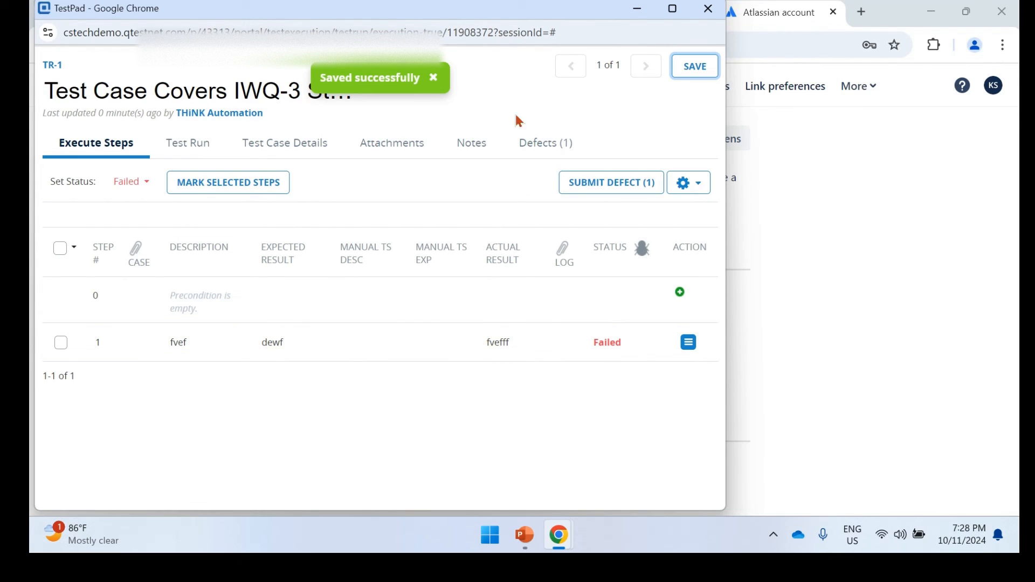
# Step: Close TestPad and check TR-1's execution status and defect under Release 2024 in qTest Manager
pyautogui.click(708, 9)
pyautogui.click(141, 16)
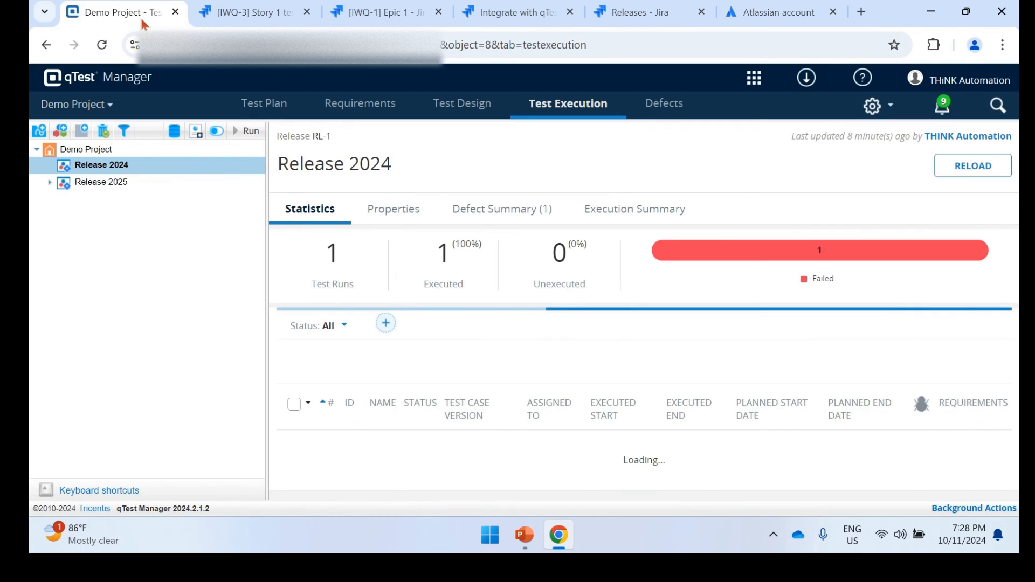
pyautogui.scroll(-1, 513, 415)
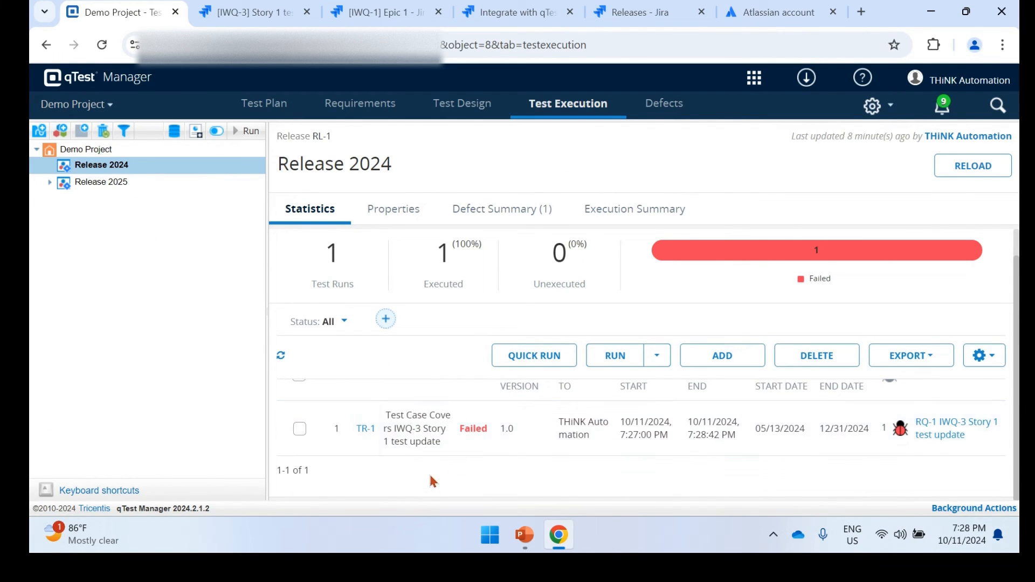
# Step: Switch to Jira issue IWQ-3, refresh it, and examine its linked issues for the new defect
pyautogui.click(216, 13)
pyautogui.click(101, 44)
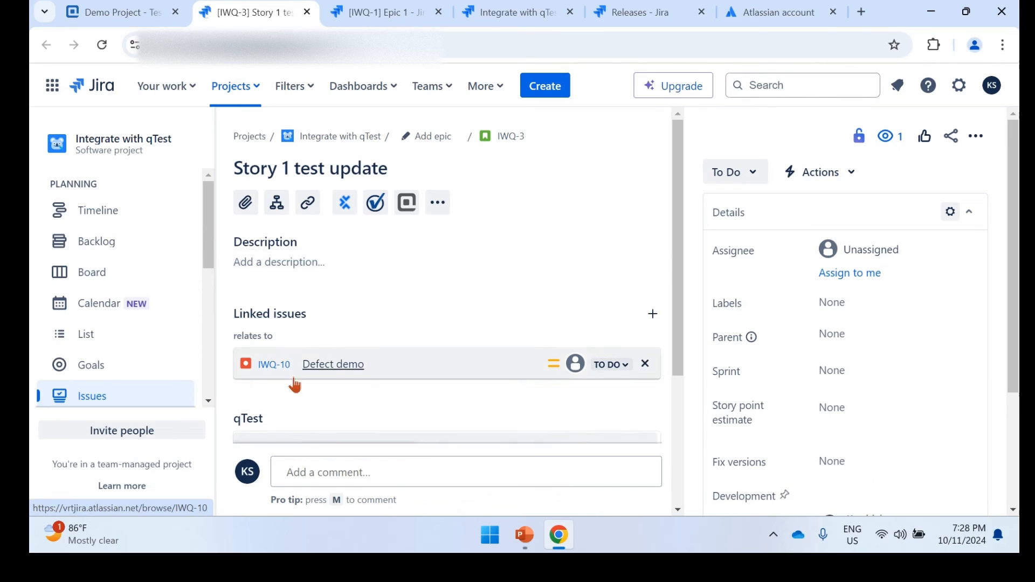
pyautogui.moveTo(320, 314); pyautogui.dragTo(219, 323)
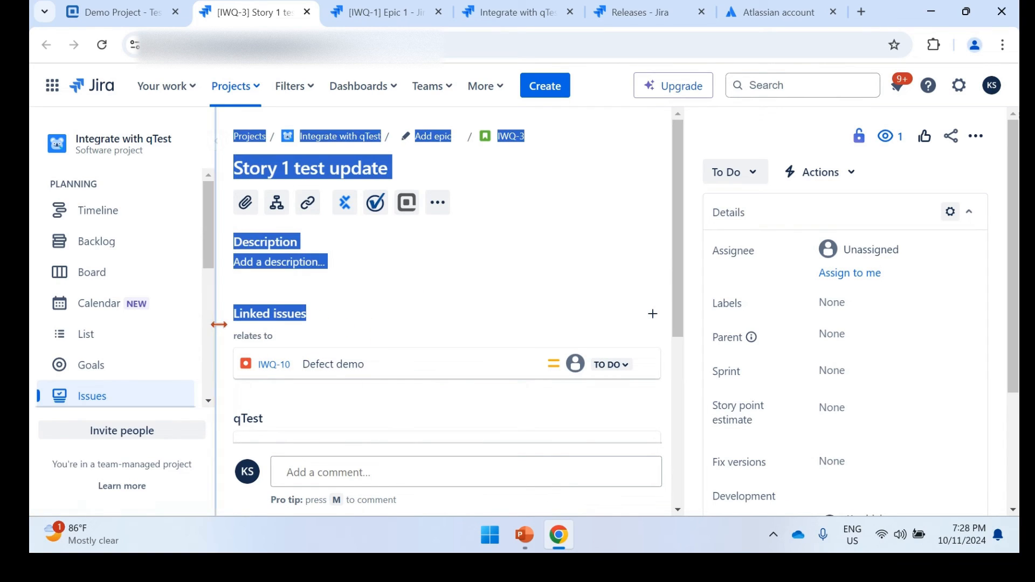
pyautogui.click(333, 310)
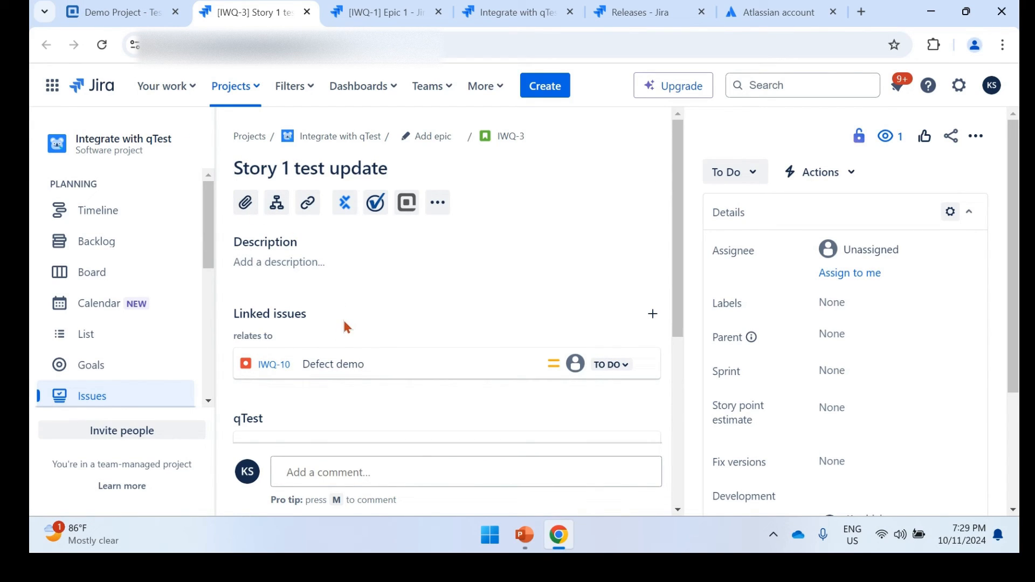
pyautogui.scroll(-2, 345, 322)
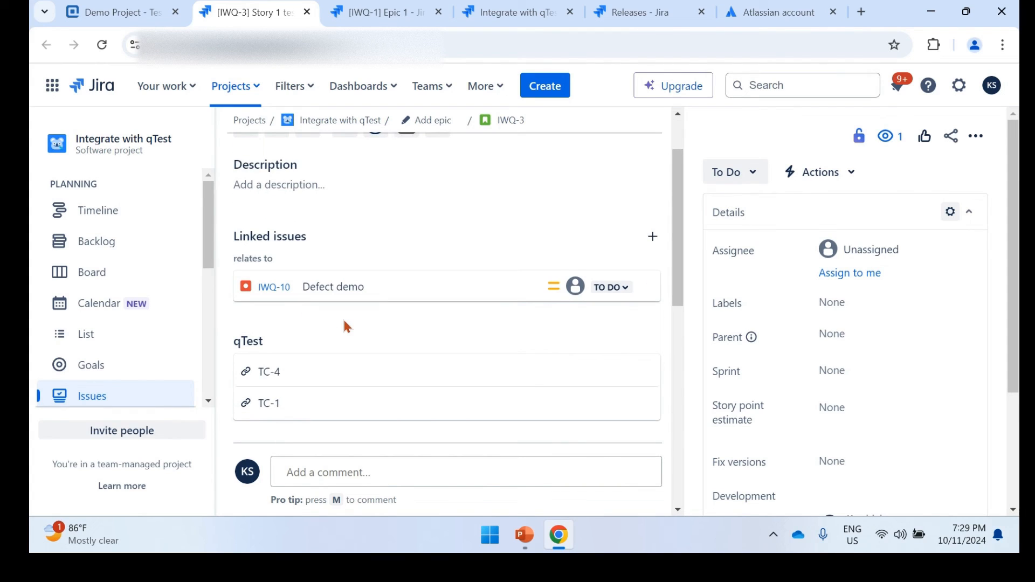
# Step: Expand TC-1 and TR-1 in the qTest Test Execution section to compare the execution statuses of the test logs
pyautogui.scroll(-6, 346, 326)
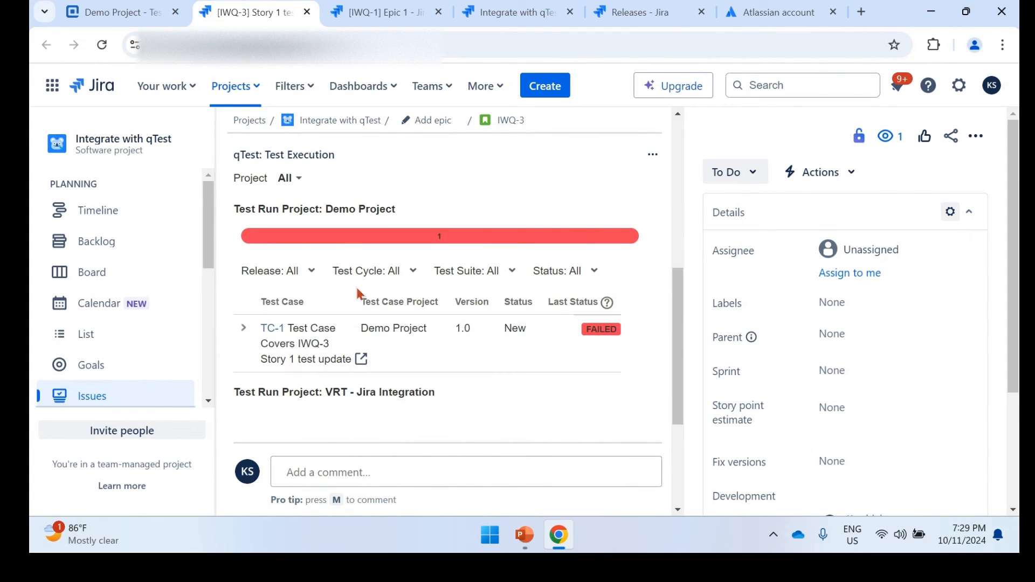
pyautogui.click(245, 329)
pyautogui.scroll(-2, 278, 331)
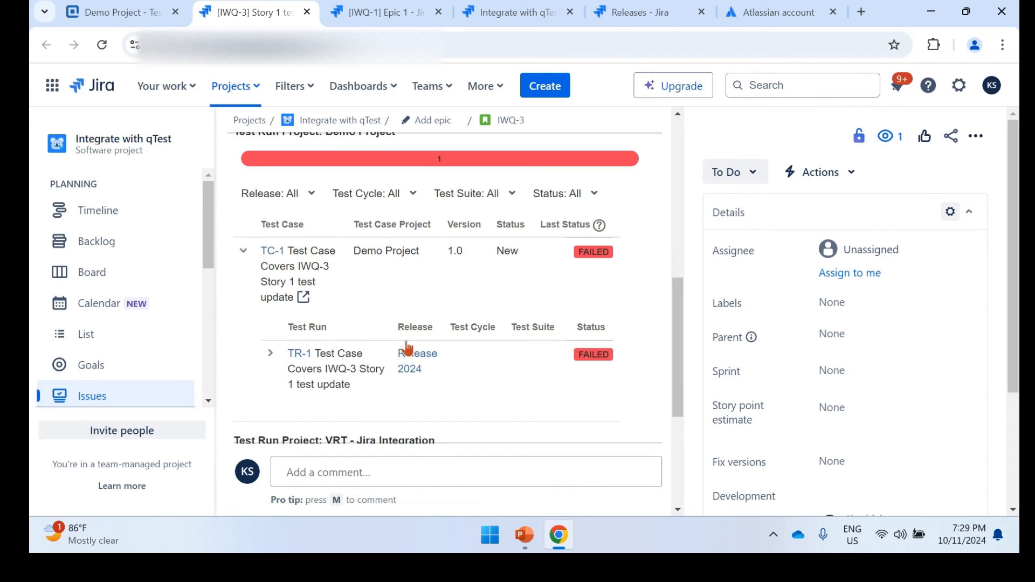
pyautogui.click(271, 357)
pyautogui.scroll(-2, 425, 312)
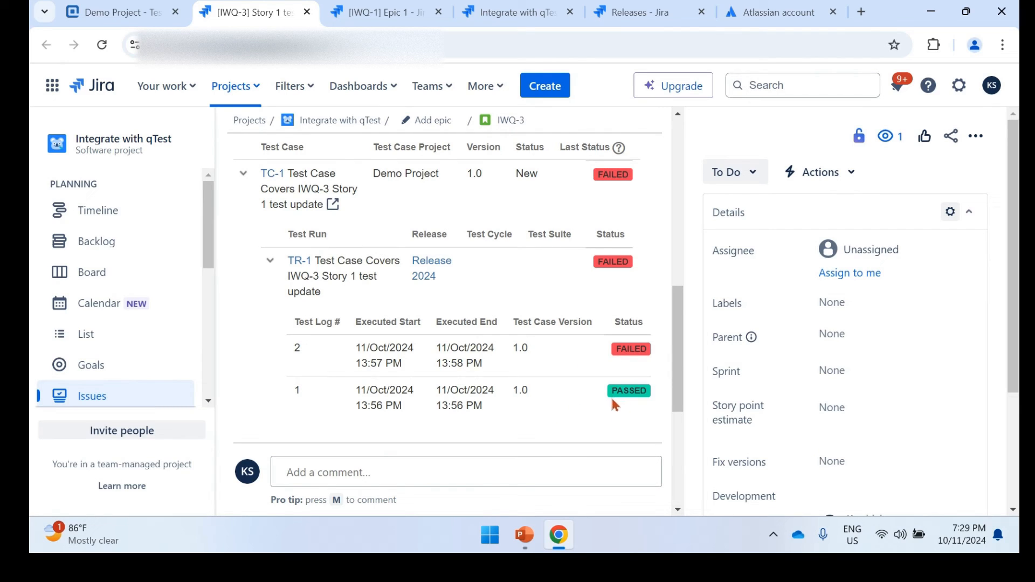
# Step: Check the defect linked to Jira issue IWQ-3 and review the Defect Summary of Release 2024 in qTest Manager
pyautogui.scroll(10, 574, 360)
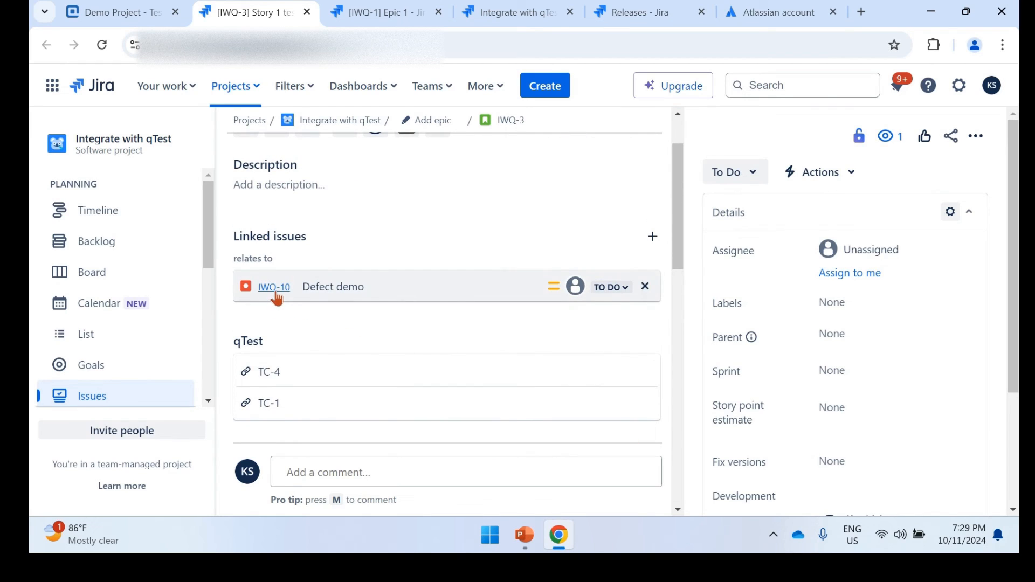
pyautogui.moveTo(276, 298)
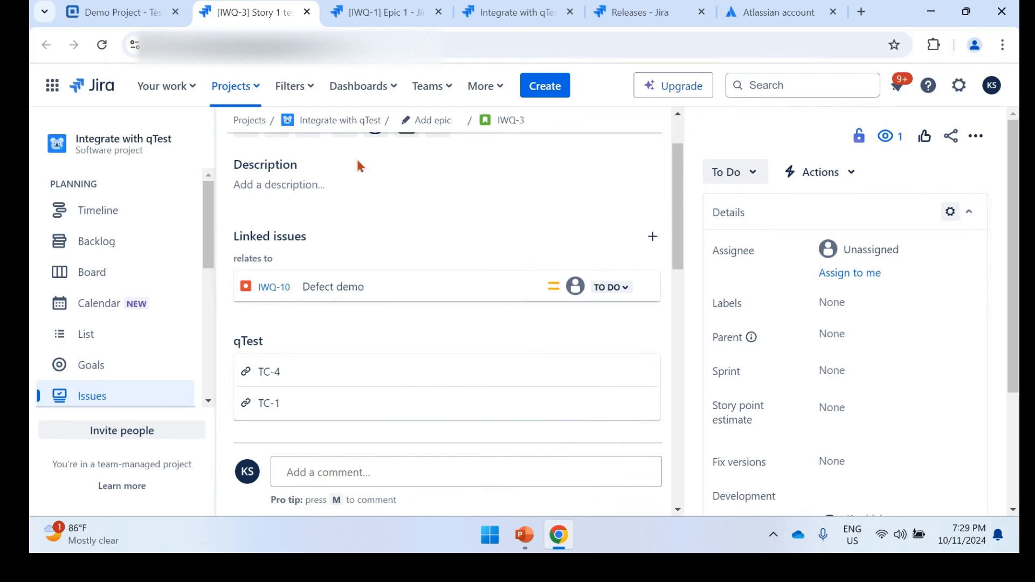
pyautogui.click(134, 12)
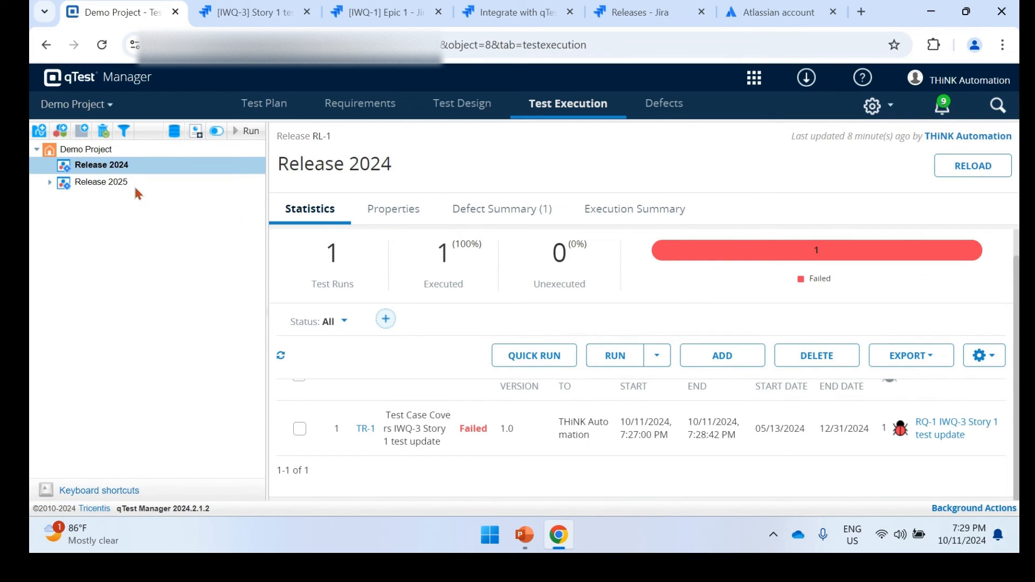
pyautogui.click(533, 218)
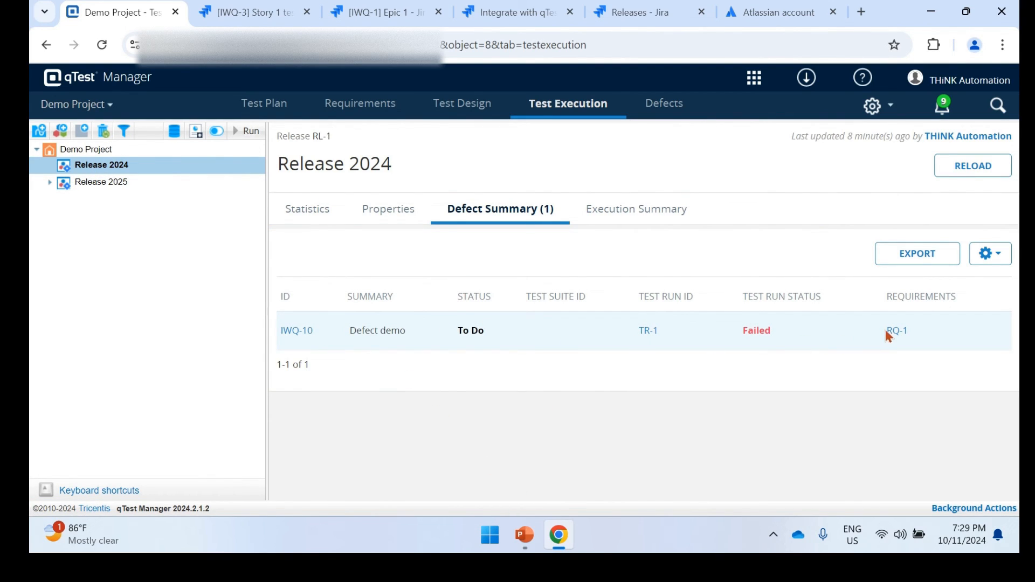
pyautogui.moveTo(492, 335); pyautogui.dragTo(430, 339)
# Step: Open test run TR-1 in TestPad, view the form for linking an existing defect by ID, and close TestPad
pyautogui.click(311, 215)
pyautogui.click(363, 458)
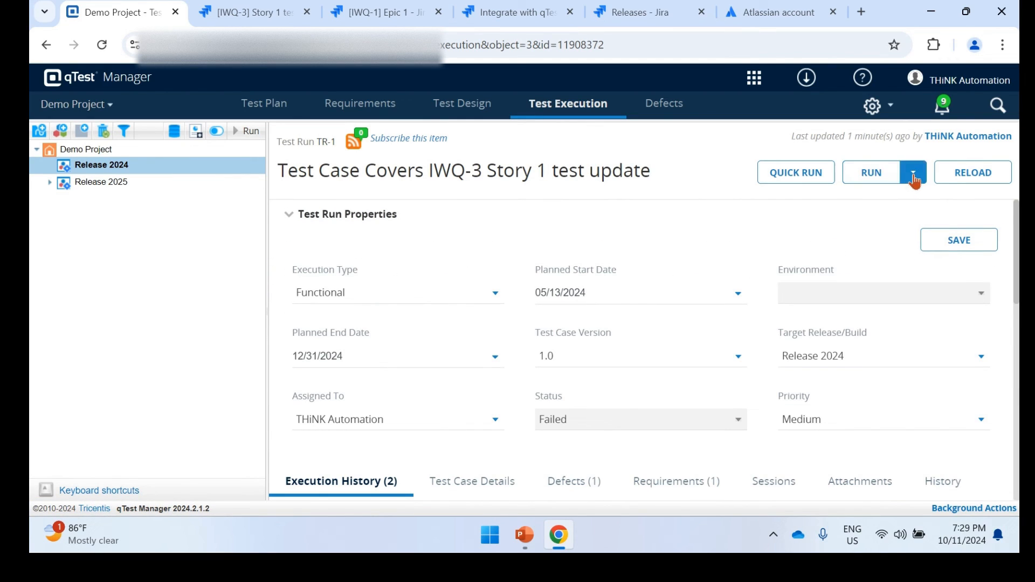
pyautogui.click(913, 172)
pyautogui.click(911, 213)
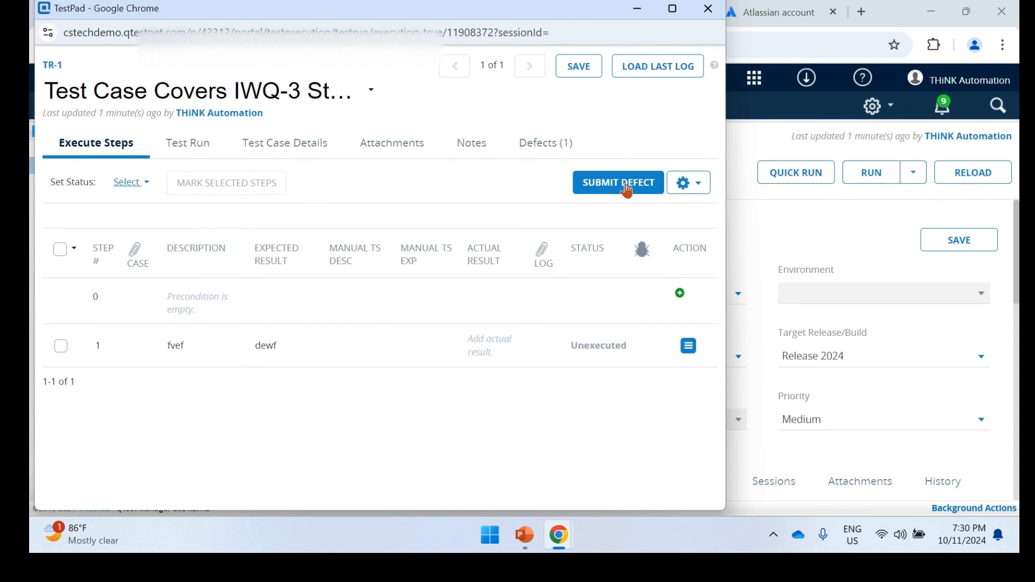
pyautogui.click(626, 186)
pyautogui.click(274, 294)
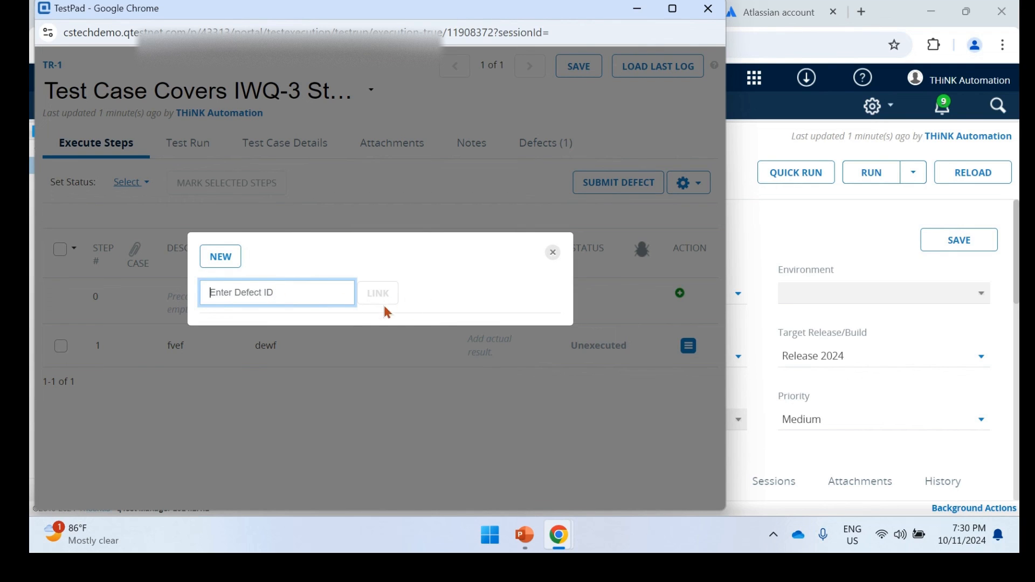
pyautogui.click(553, 253)
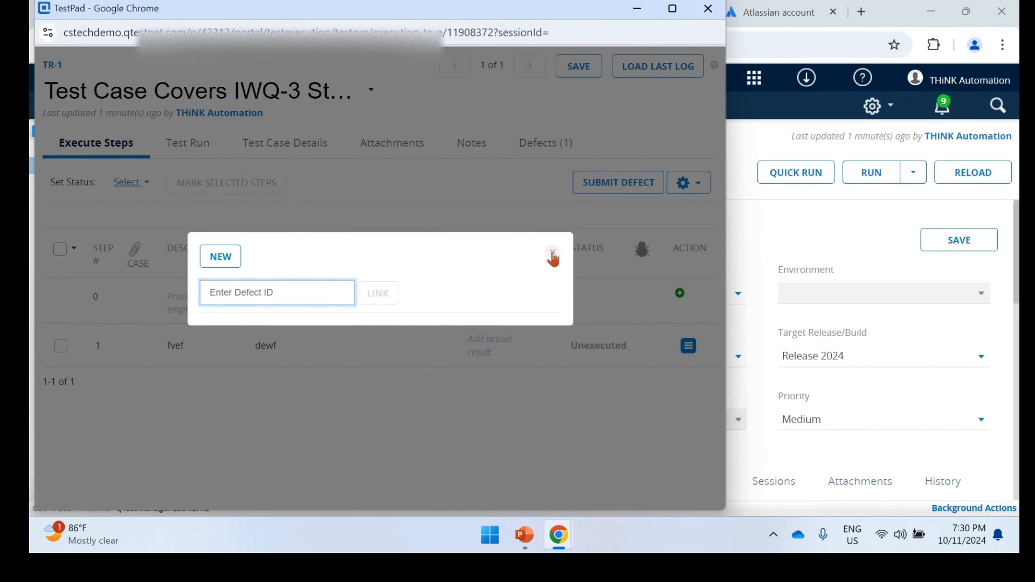
pyautogui.click(708, 8)
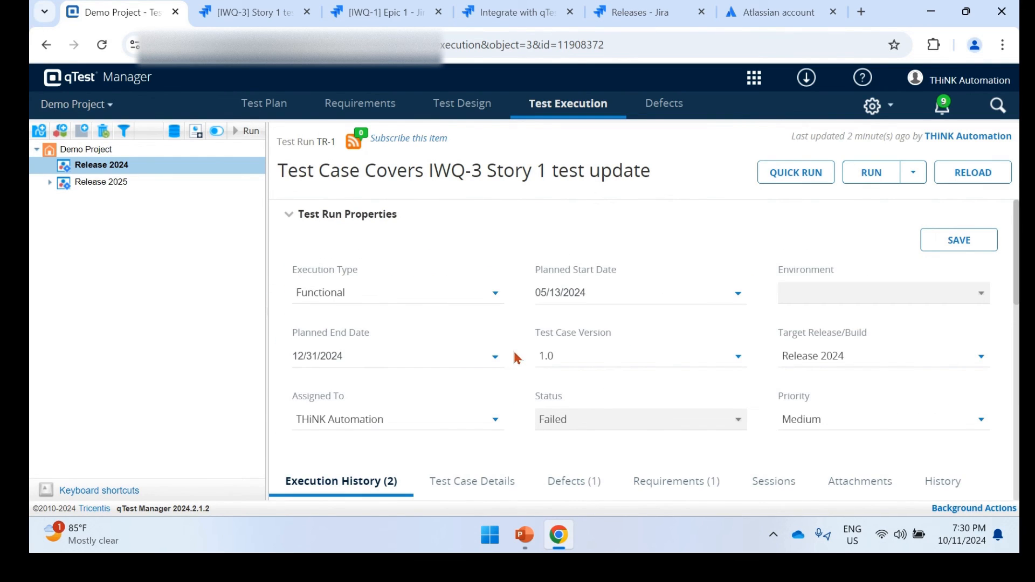
# Step: Open linked defect IWQ-10 from IWQ-3 in Jira and change its summary to "Defect demo UPDATE"
pyautogui.click(238, 4)
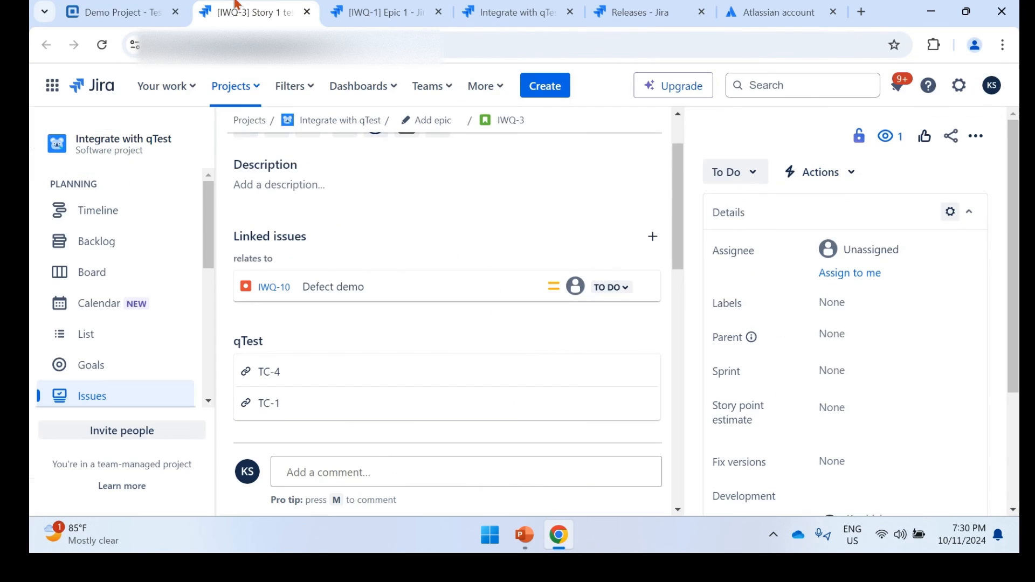
pyautogui.click(277, 287)
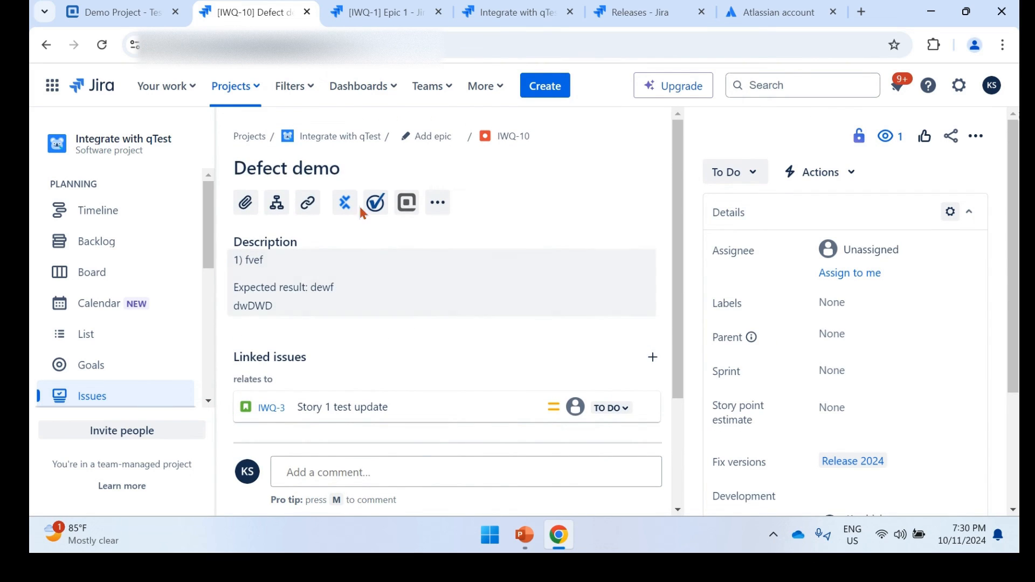
pyautogui.click(352, 166)
pyautogui.click(352, 167)
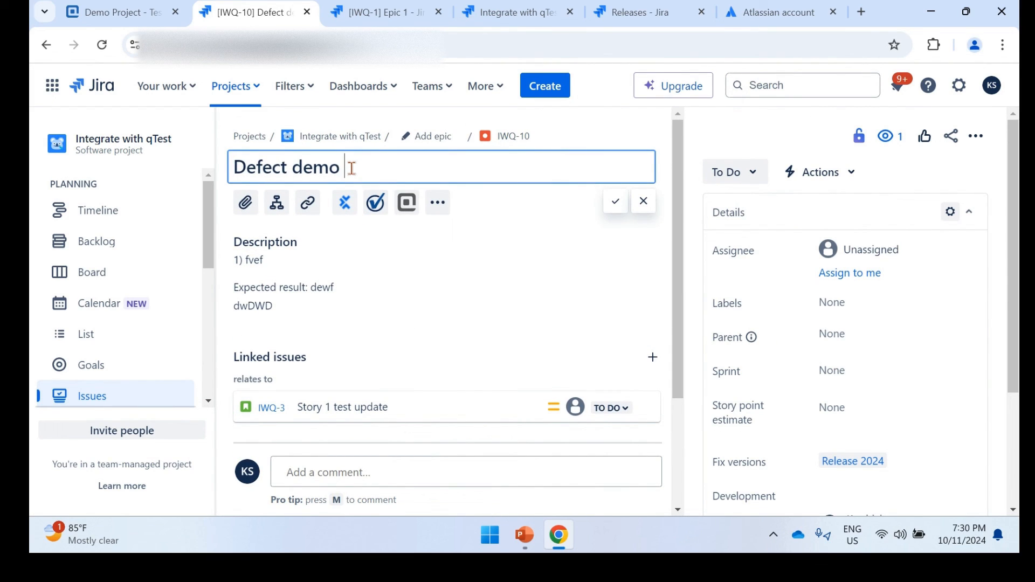
pyautogui.write('UPDATE')
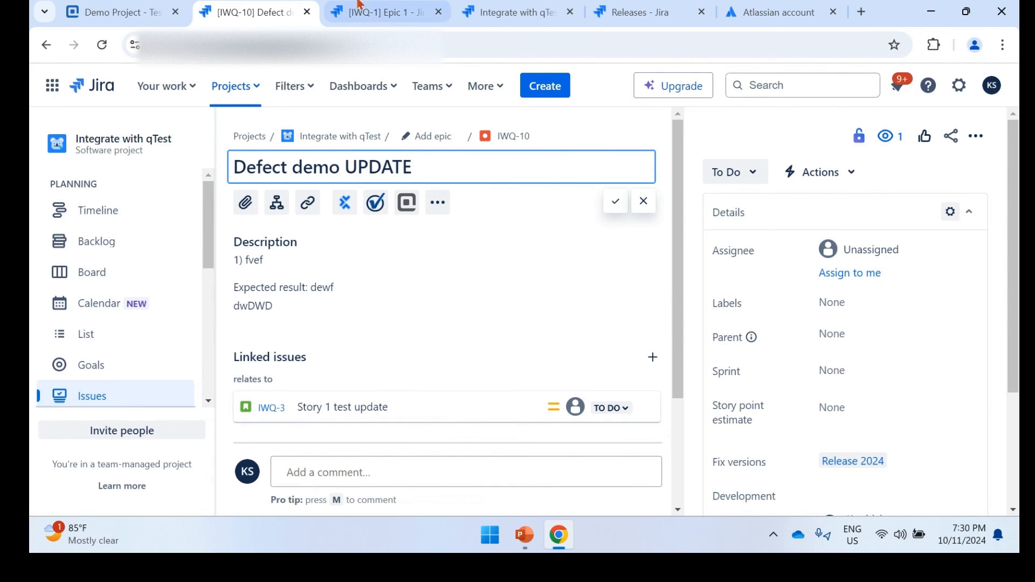
pyautogui.click(493, 315)
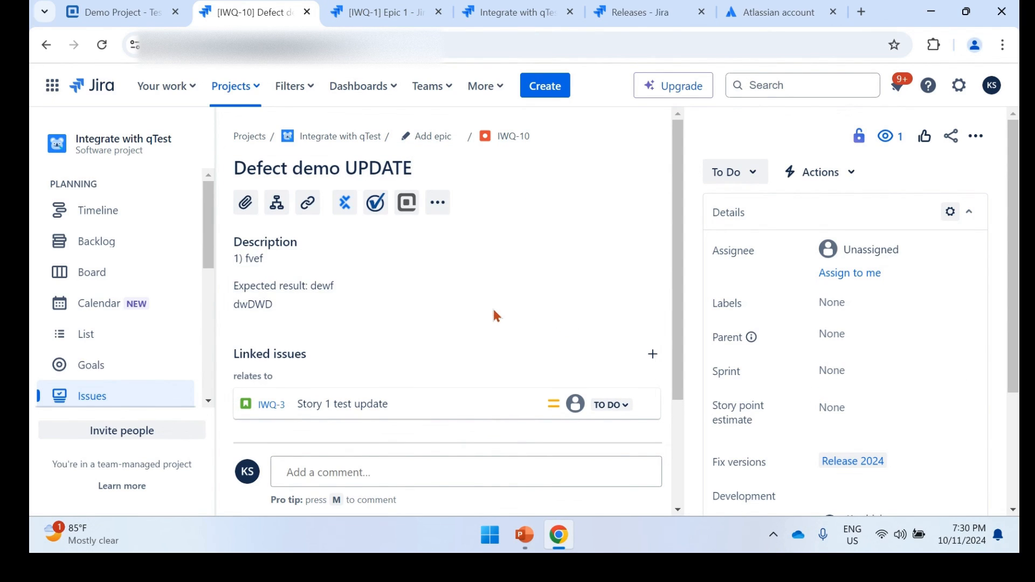
# Step: Set the status of defect IWQ-10 to In Progress
pyautogui.click(497, 316)
pyautogui.scroll(-3, 908, 337)
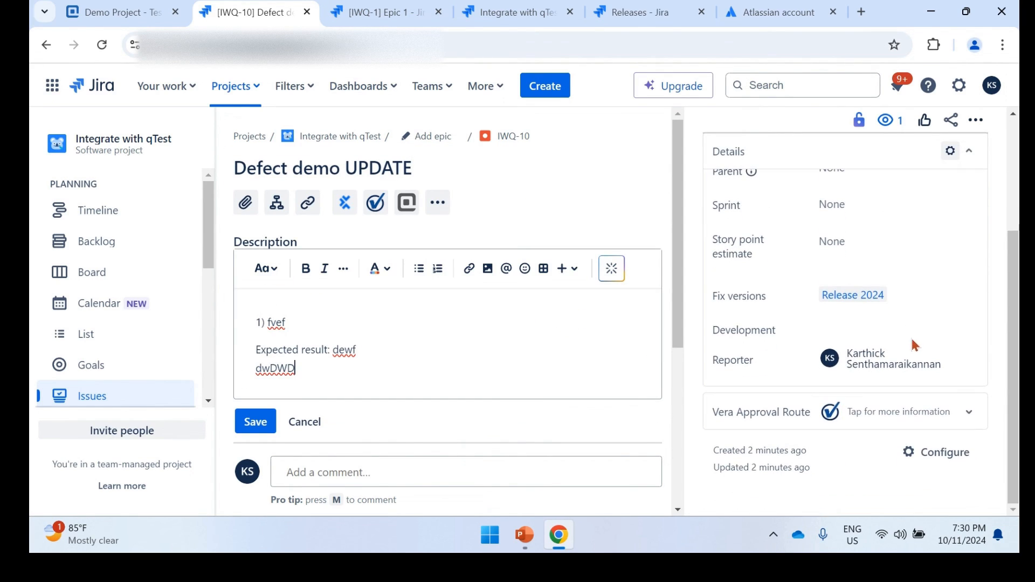
pyautogui.scroll(3, 911, 340)
pyautogui.click(750, 168)
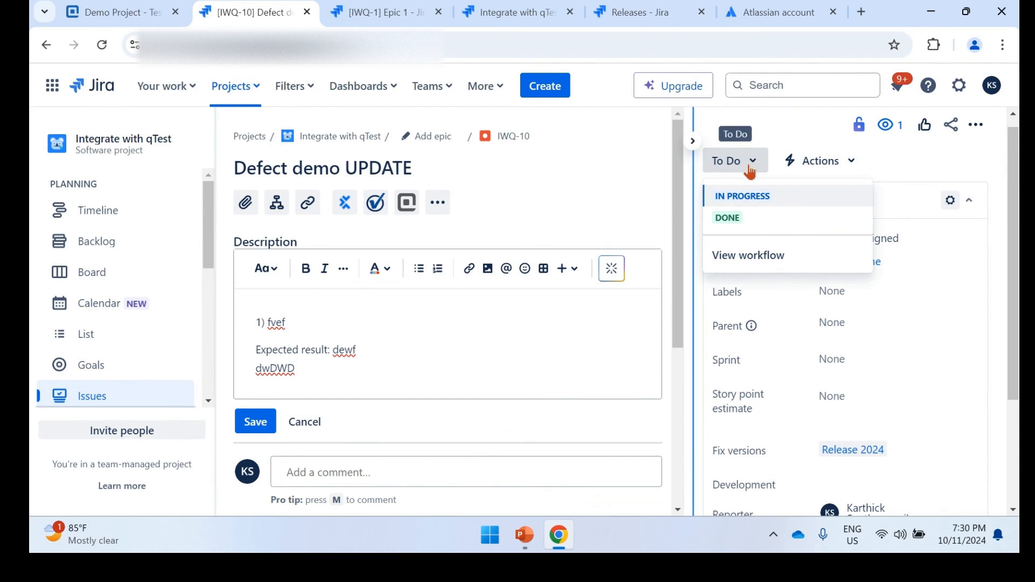
pyautogui.click(744, 200)
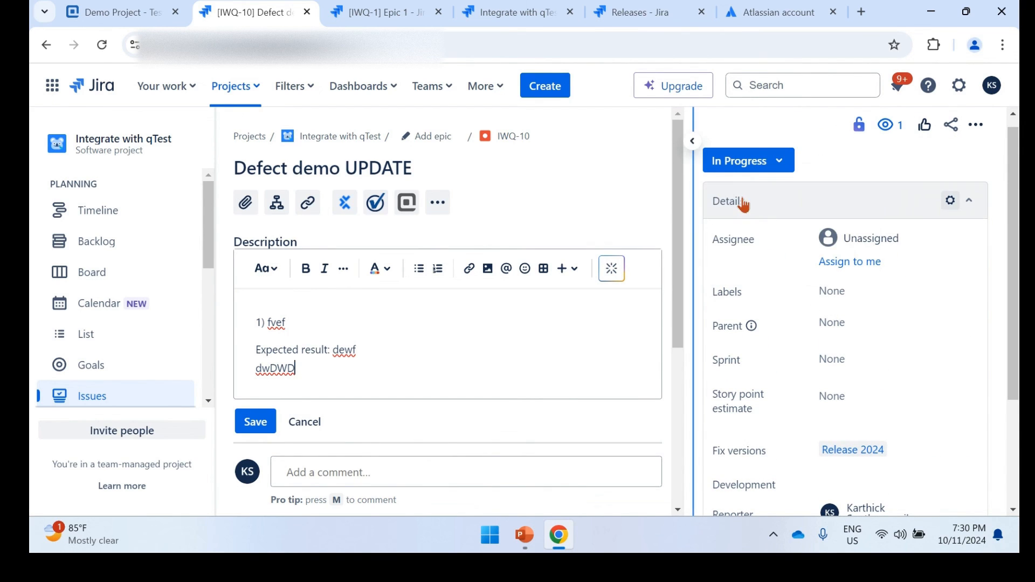
pyautogui.click(964, 303)
# Step: Switch to qTest Manager and check the summary and status of the defect listed for test run TR-1
pyautogui.click(155, 12)
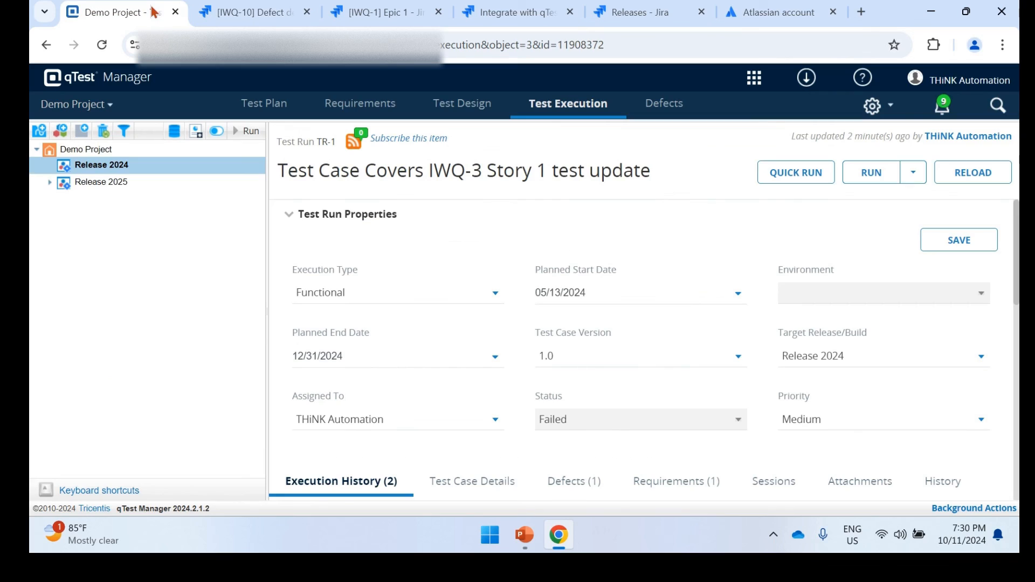
pyautogui.scroll(-3, 604, 337)
pyautogui.click(593, 330)
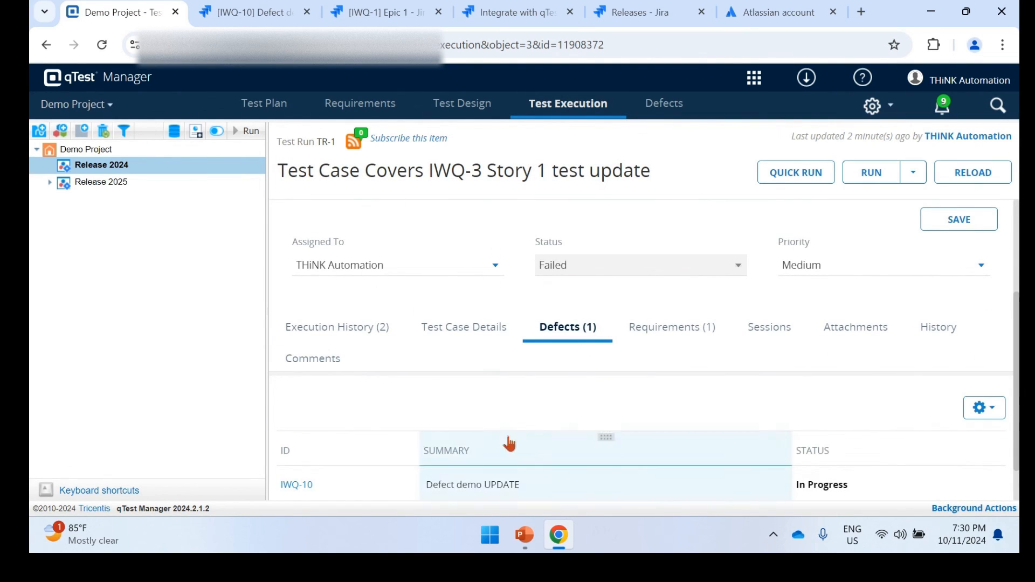
pyautogui.scroll(-1, 558, 429)
pyautogui.moveTo(526, 435); pyautogui.dragTo(422, 435)
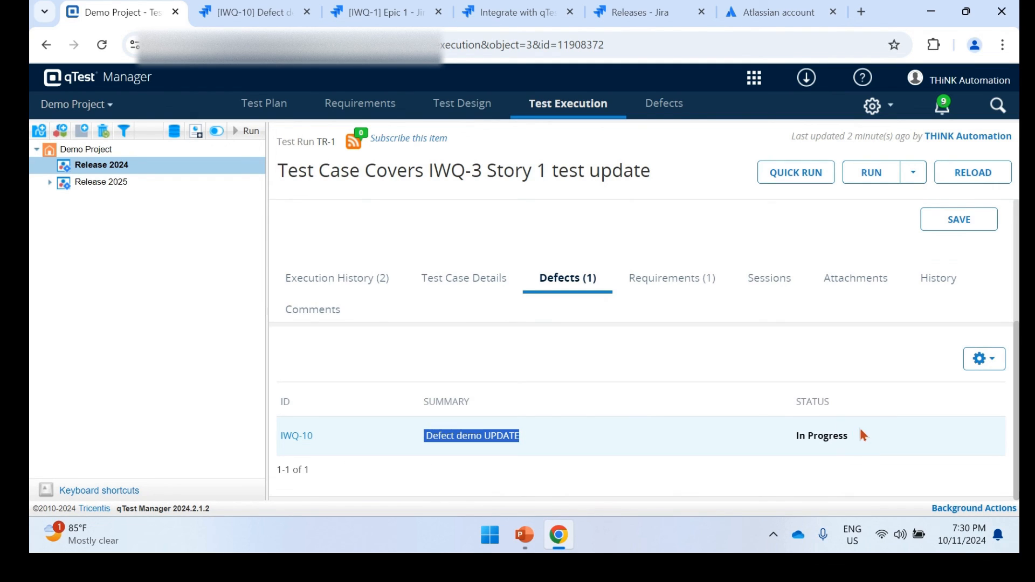
pyautogui.moveTo(863, 435); pyautogui.dragTo(764, 438)
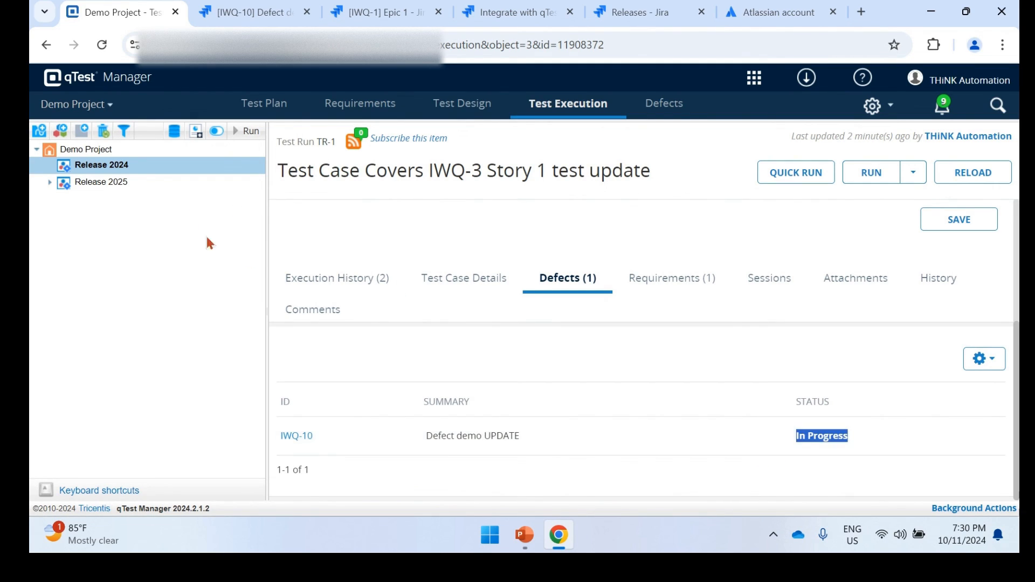
# Step: Return to Release 2024 and check the updated defect's details in its Defect Summary
pyautogui.scroll(4, 340, 291)
pyautogui.click(129, 166)
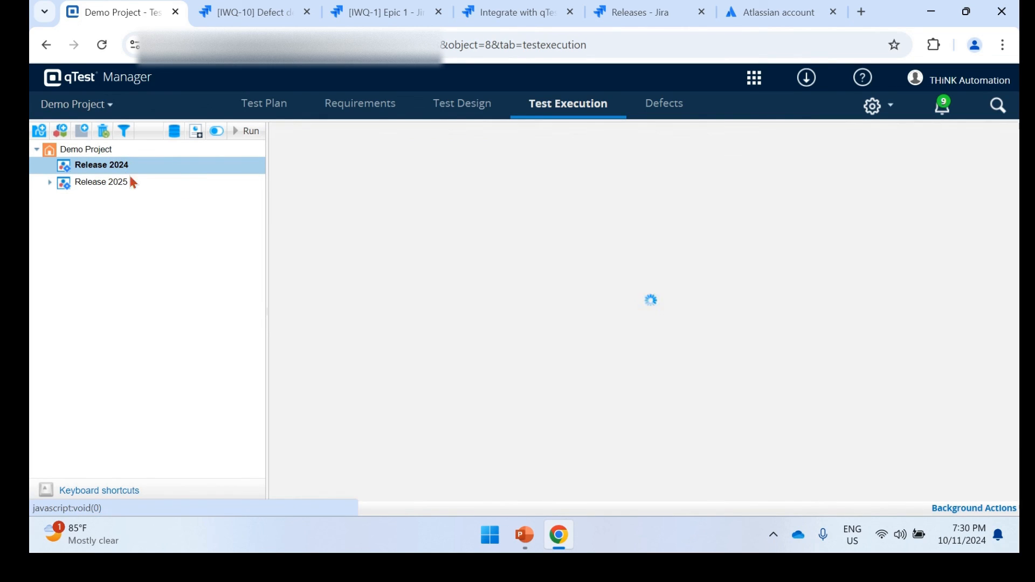
pyautogui.click(479, 212)
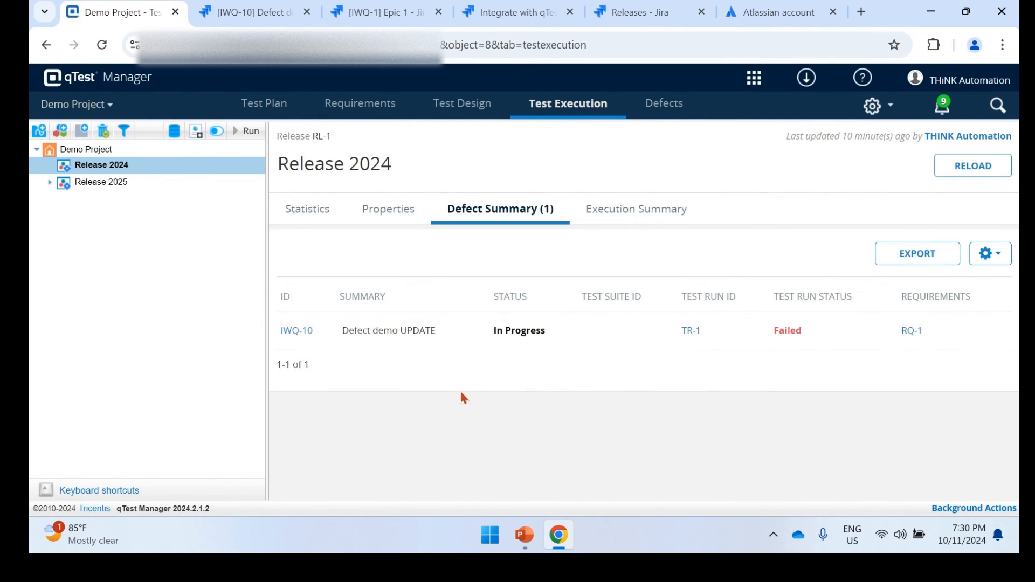
pyautogui.moveTo(549, 332); pyautogui.dragTo(309, 339)
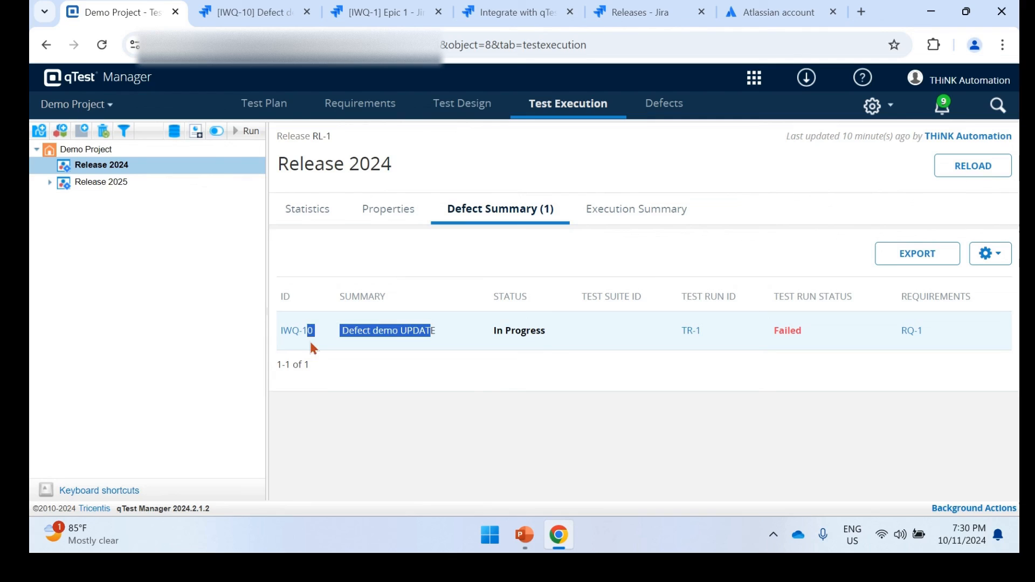
pyautogui.click(460, 430)
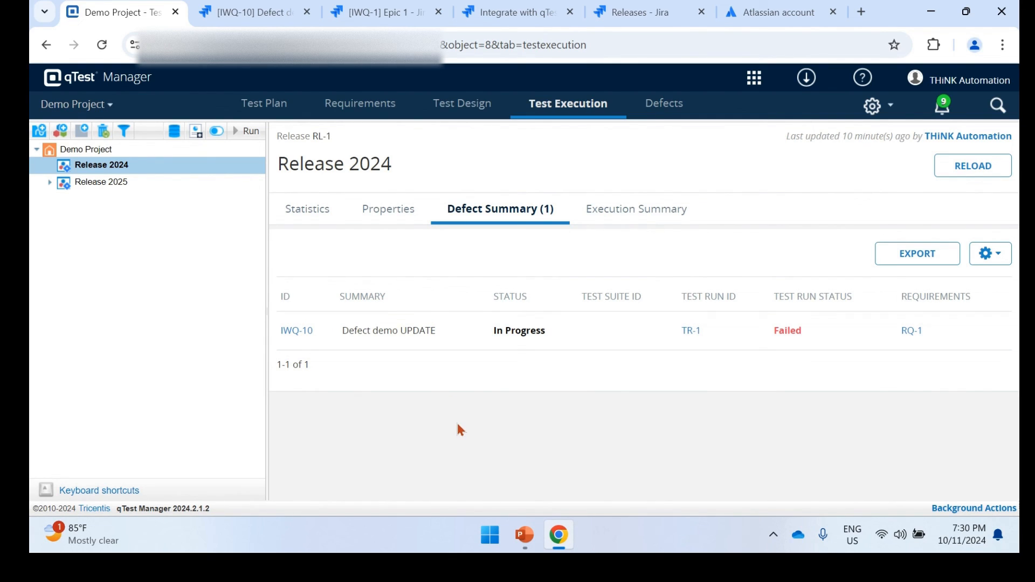
# Step: Reload qTest Manager, review the requirements in the Imported from JIRA module, and open Test Design
pyautogui.click(102, 45)
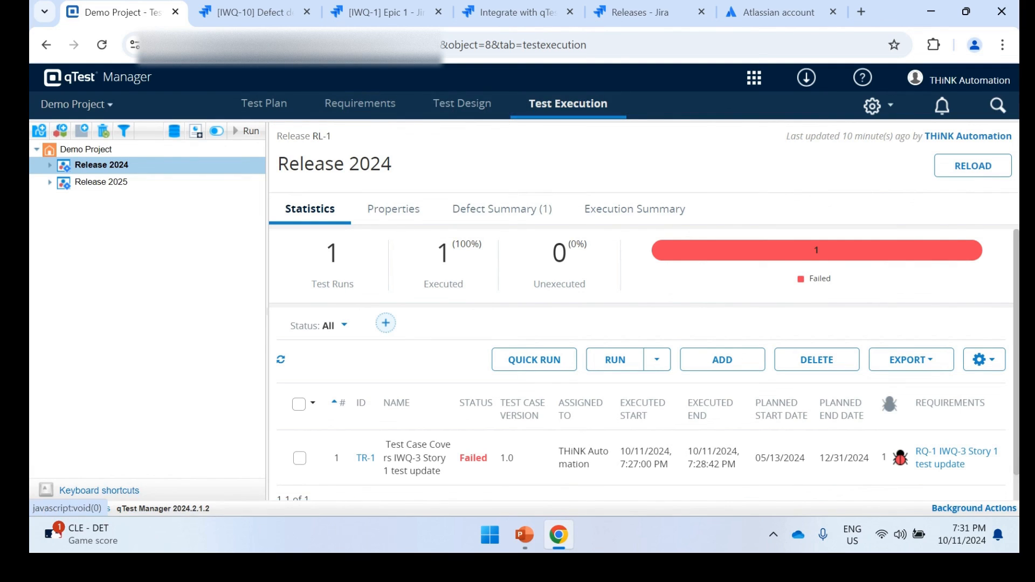
pyautogui.click(359, 110)
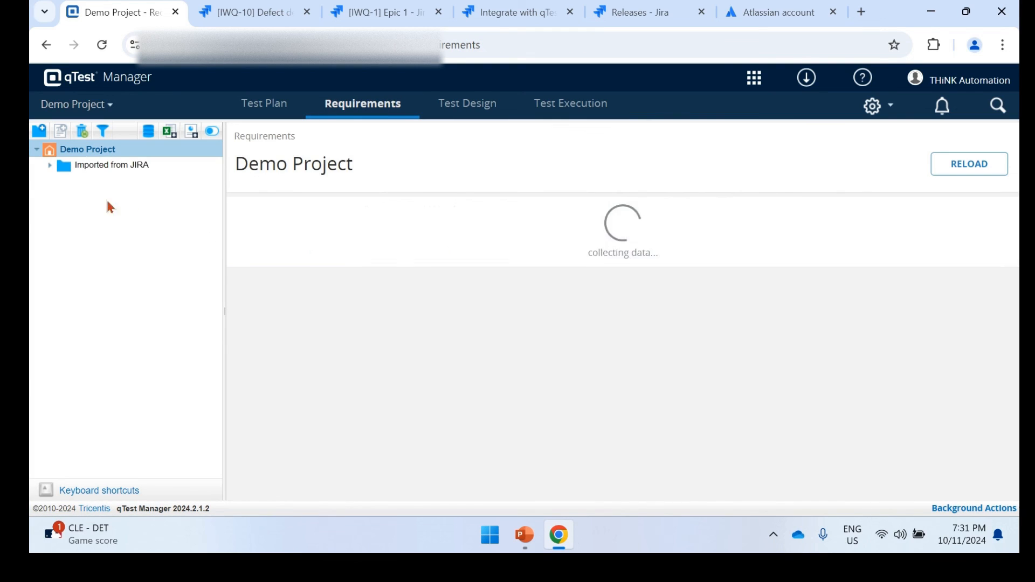
pyautogui.press('Down')
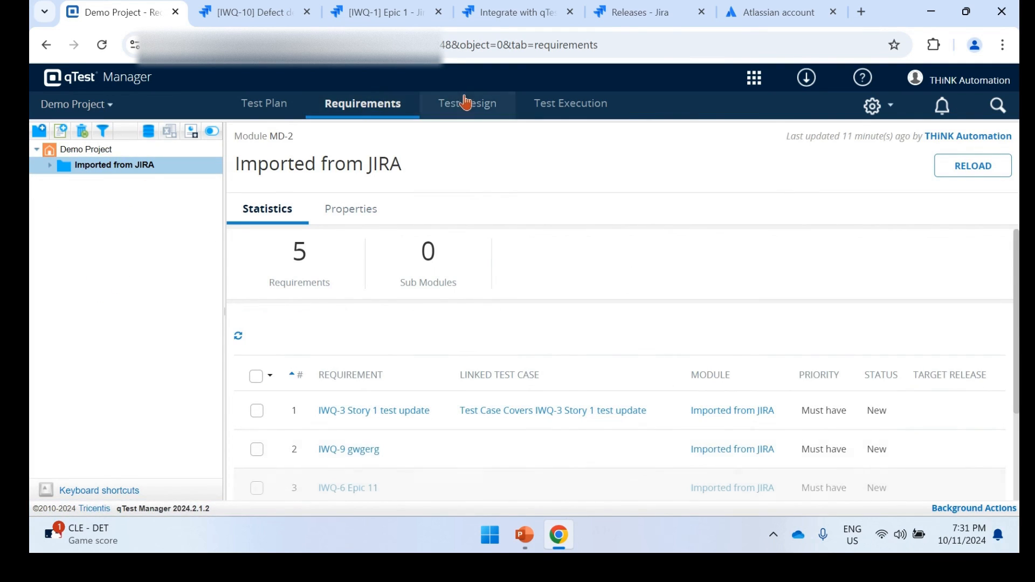
pyautogui.click(463, 103)
# Step: Switch to Jira, open story IWQ-3 from defect IWQ-10's linked issues, and review its qTest Test Execution section
pyautogui.click(261, 8)
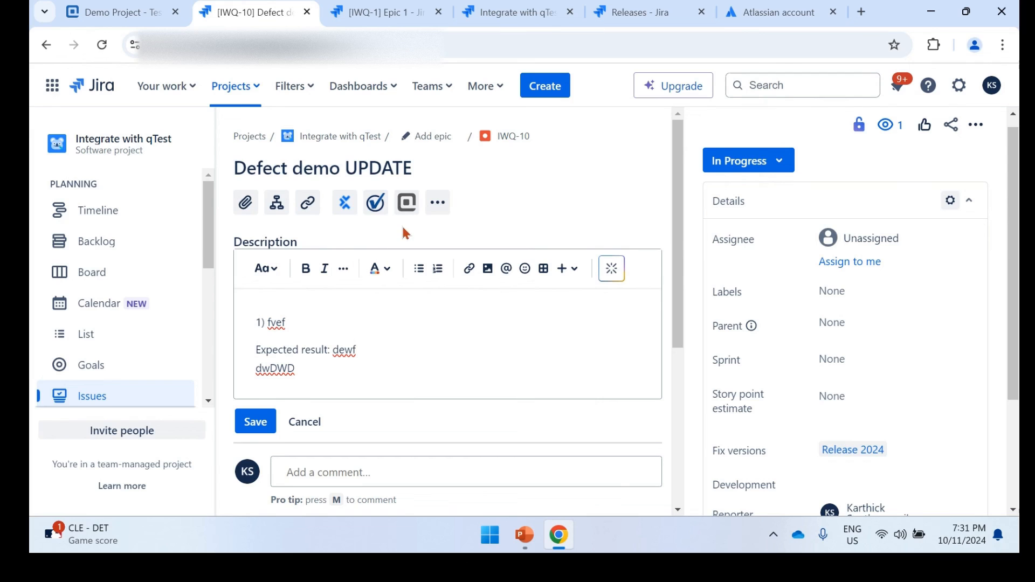
pyautogui.scroll(-5, 454, 215)
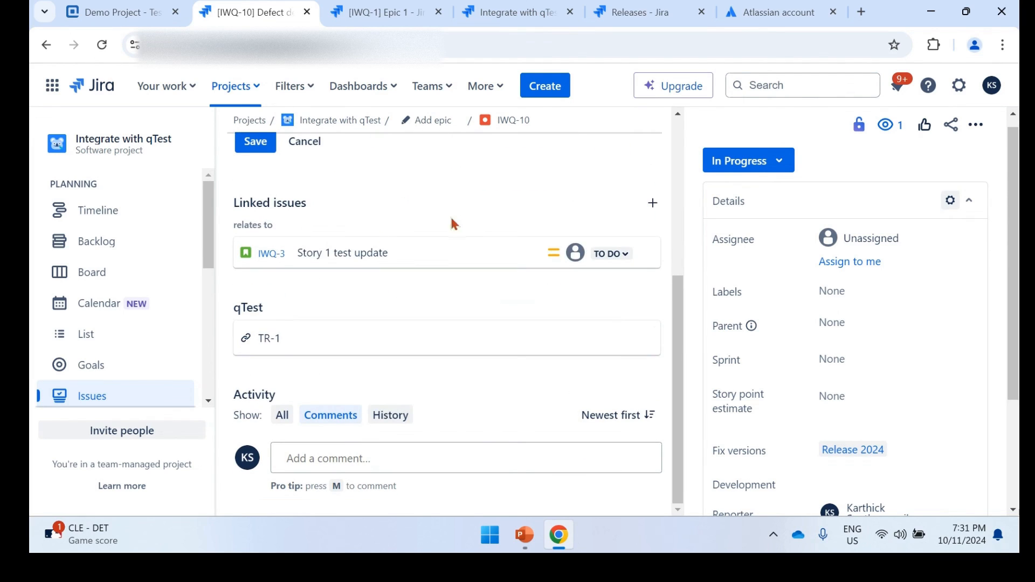
pyautogui.click(269, 254)
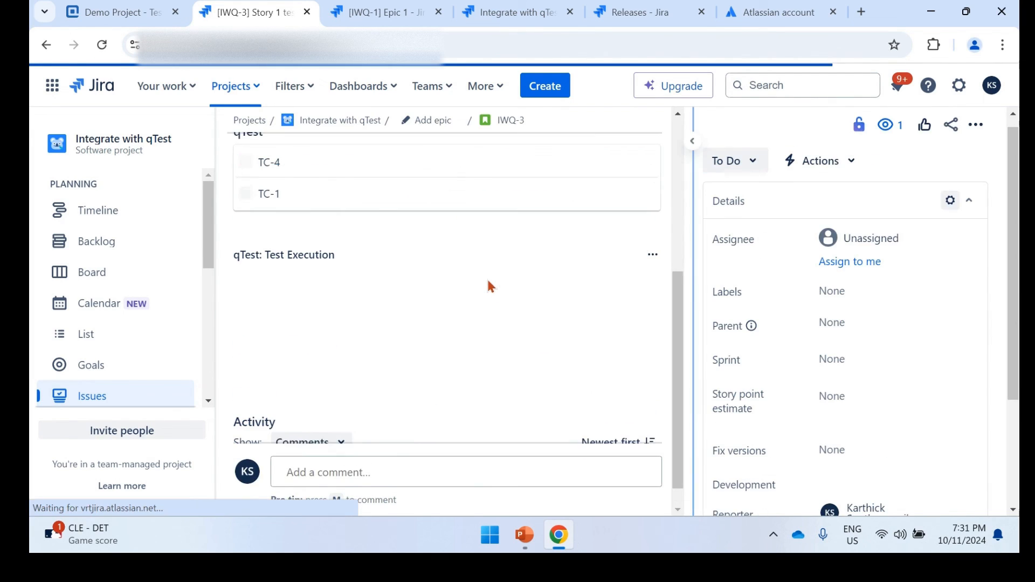
pyautogui.scroll(-2, 470, 287)
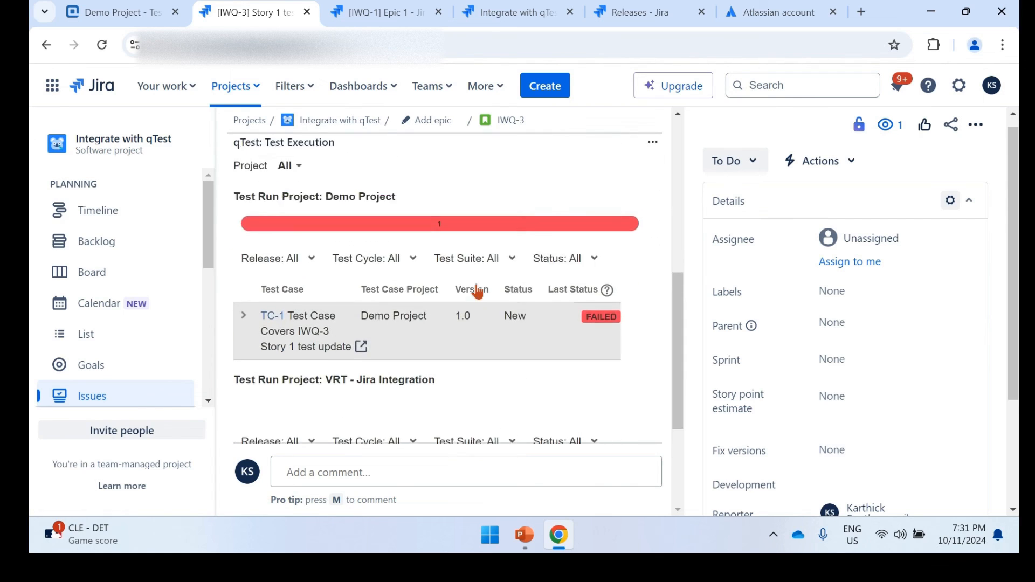
pyautogui.scroll(2, 478, 289)
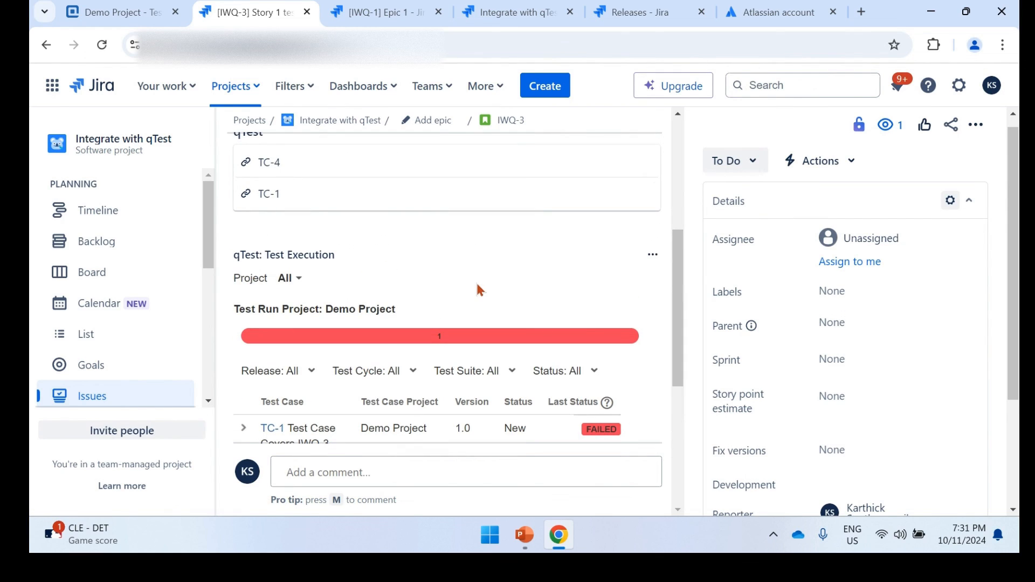
# Step: Return to Test Design in qTest Manager and switch to the "qTest – Jira Integration" title slide in PowerPoint
pyautogui.click(152, 9)
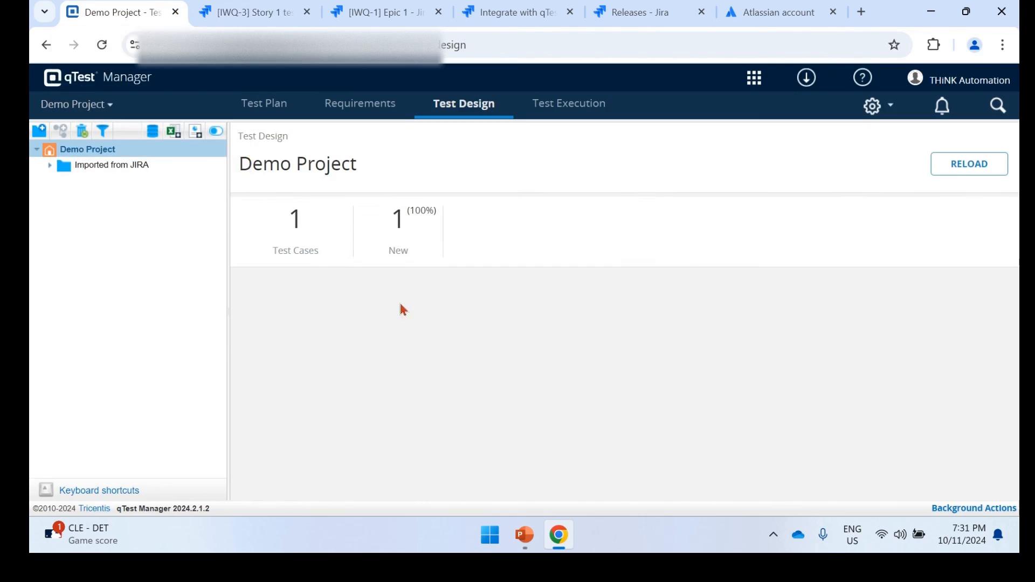
pyautogui.click(523, 534)
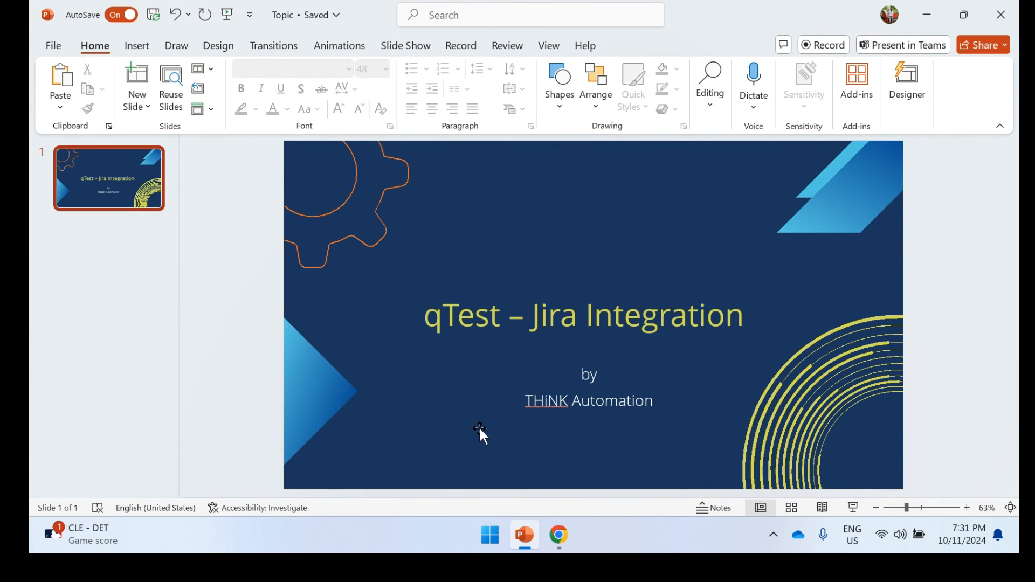